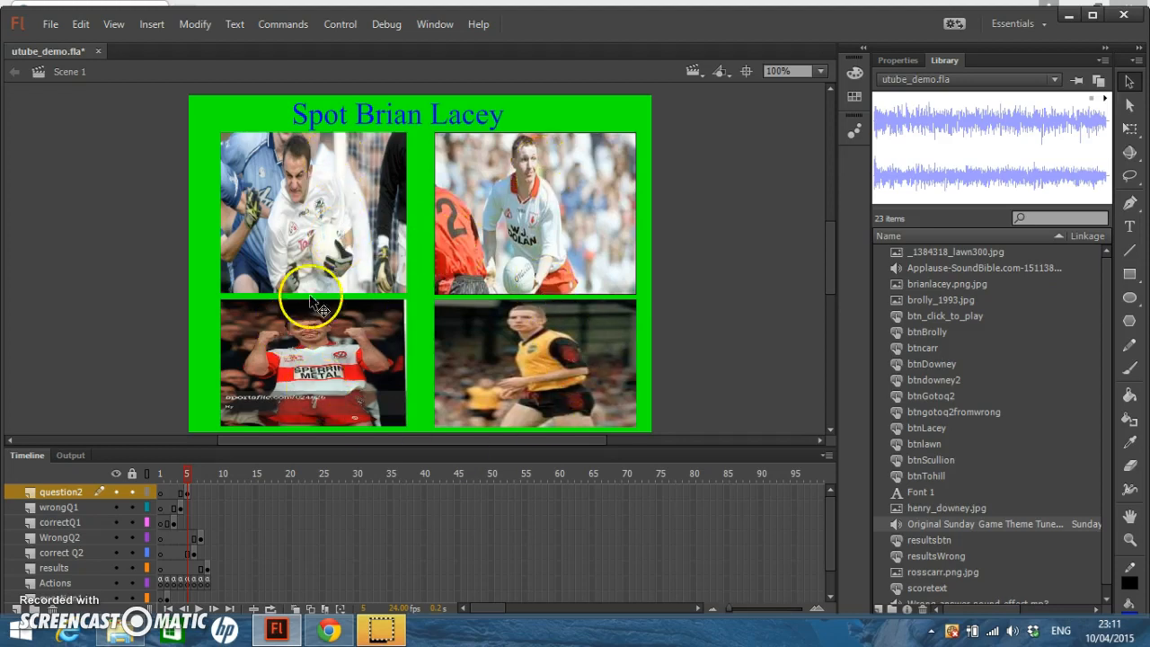
click(365, 246)
right_click(365, 247)
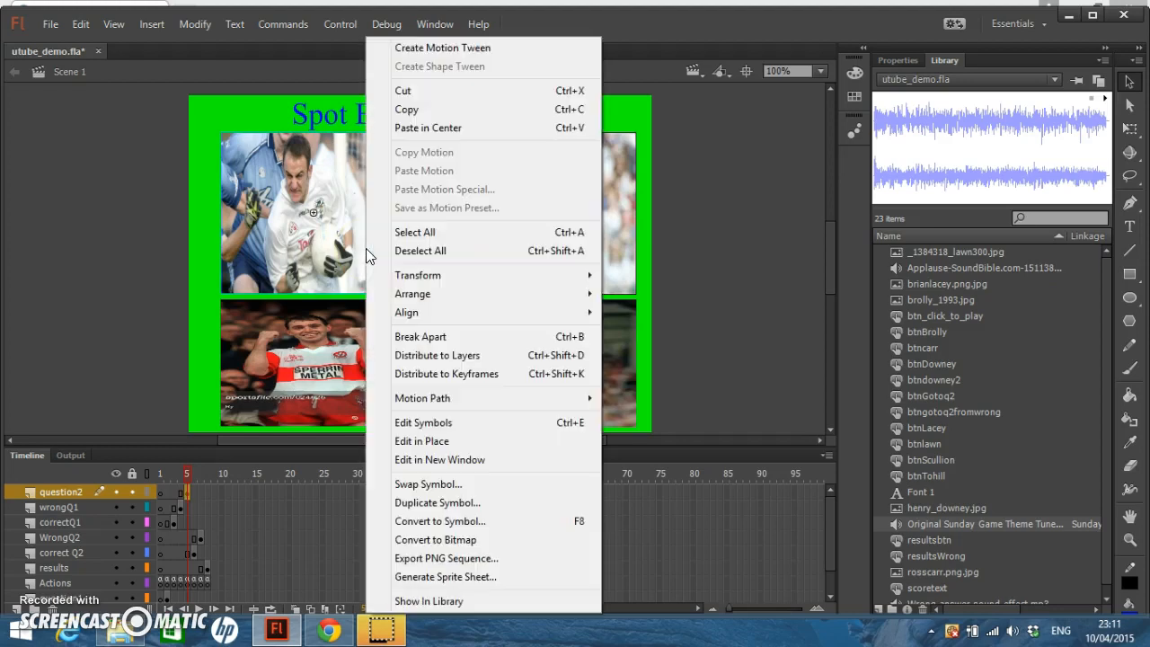
click(497, 528)
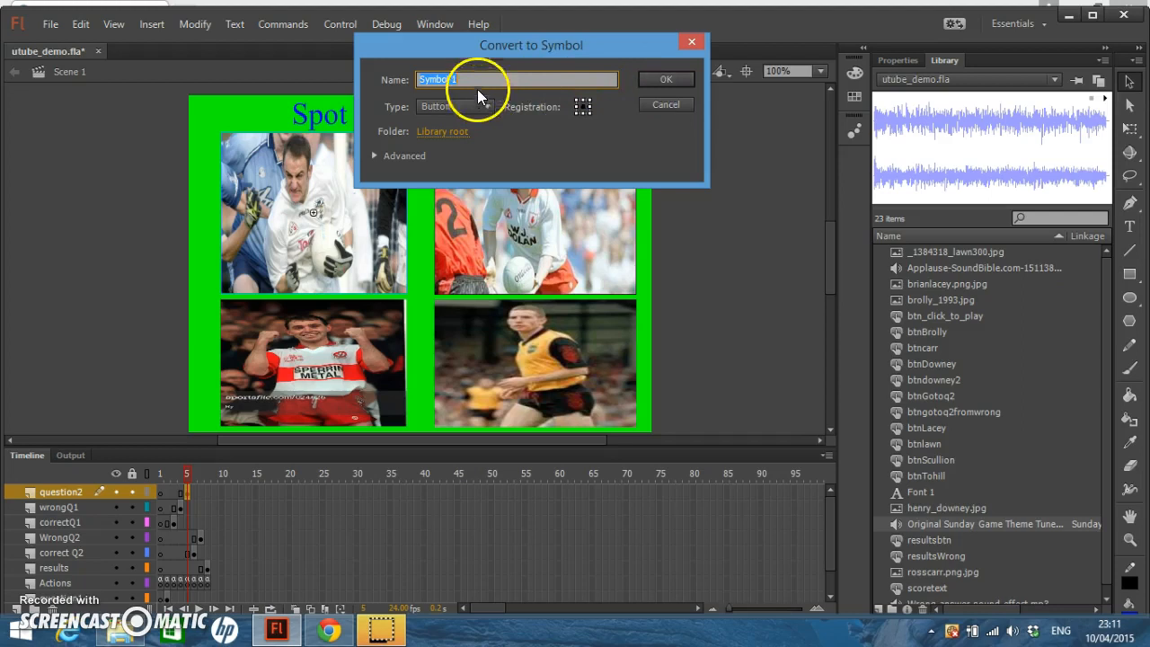
click(699, 36)
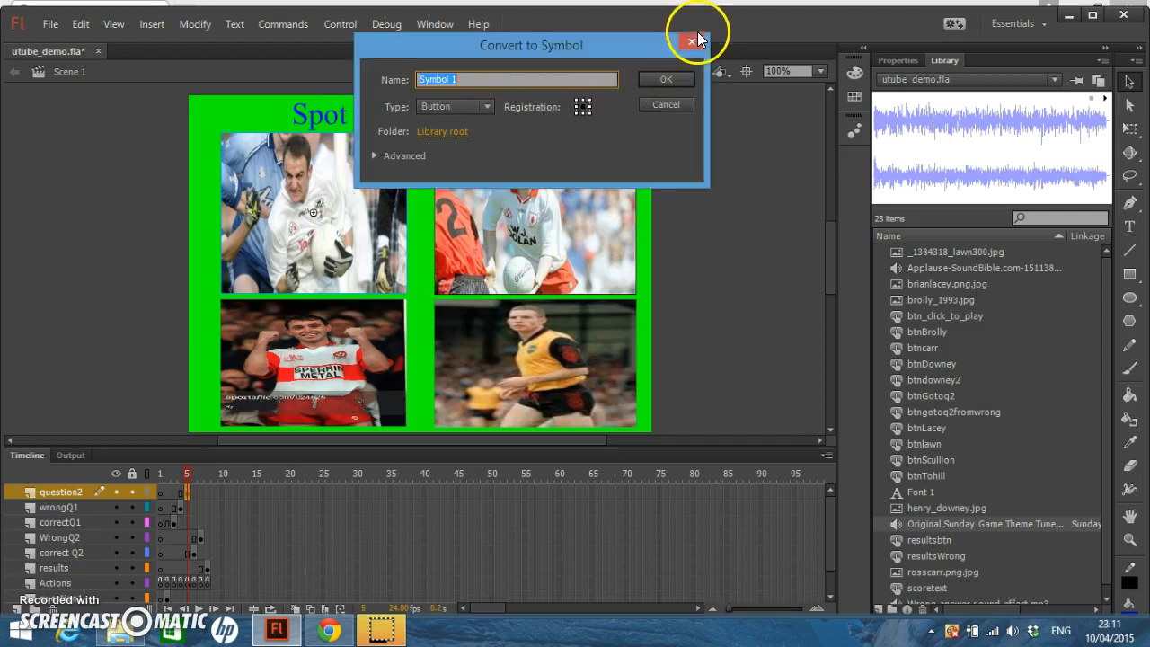
click(679, 102)
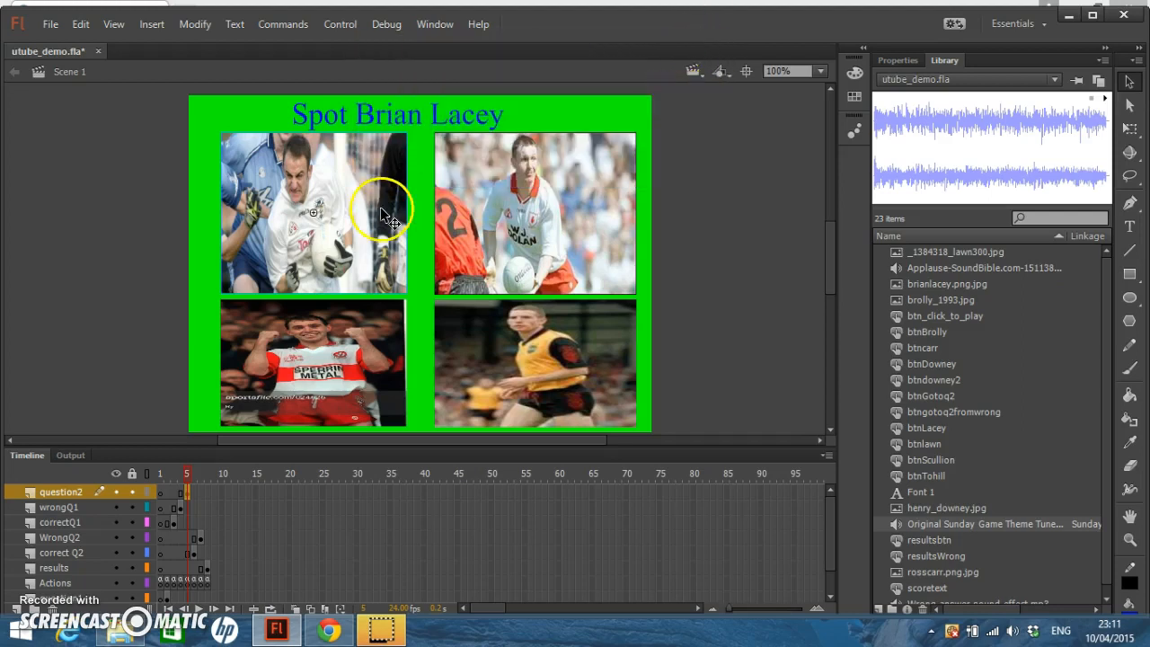
Step: Inspect the instance properties of the upper-left player photo button and look at the available code snippet categories
click(892, 61)
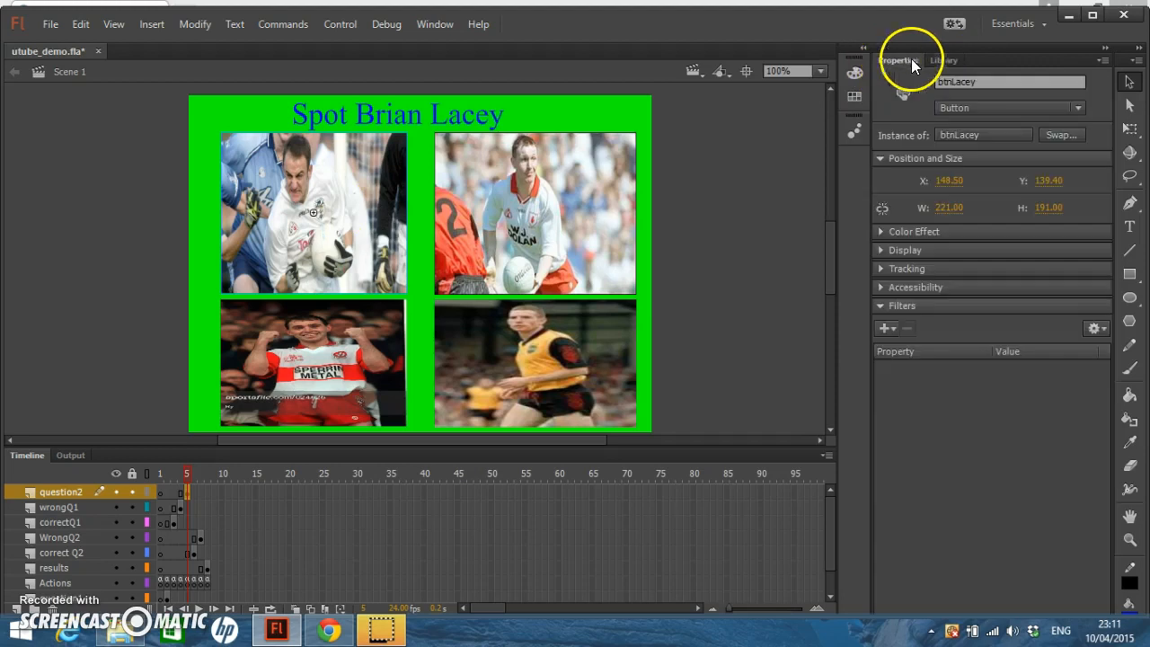
click(316, 218)
click(437, 30)
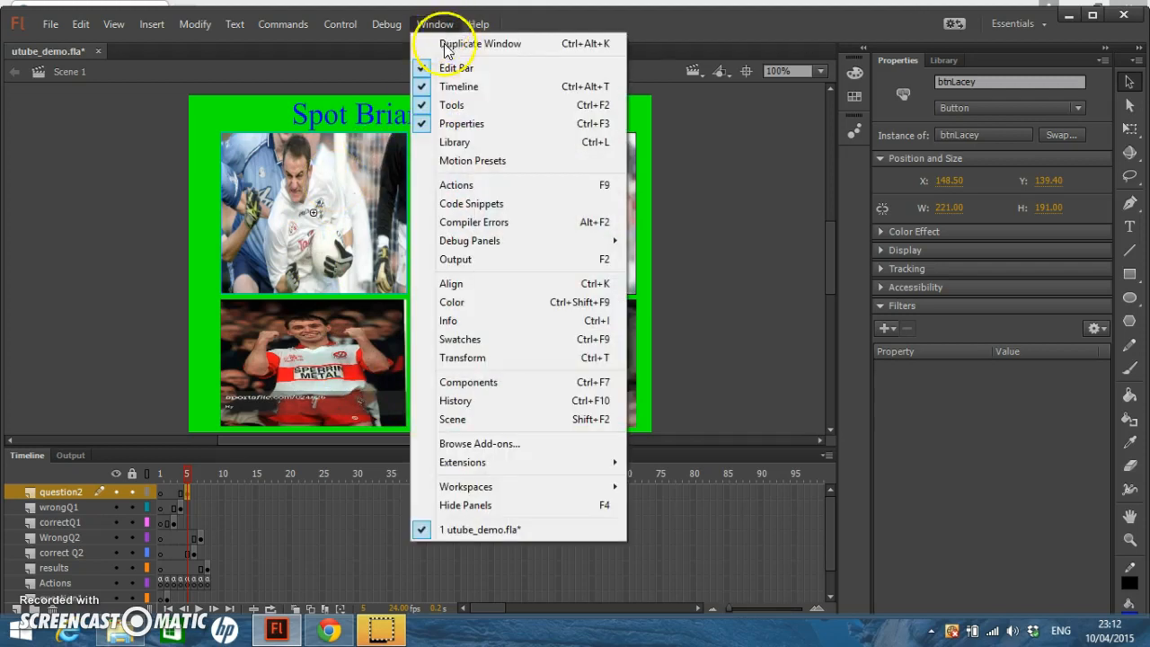
click(491, 206)
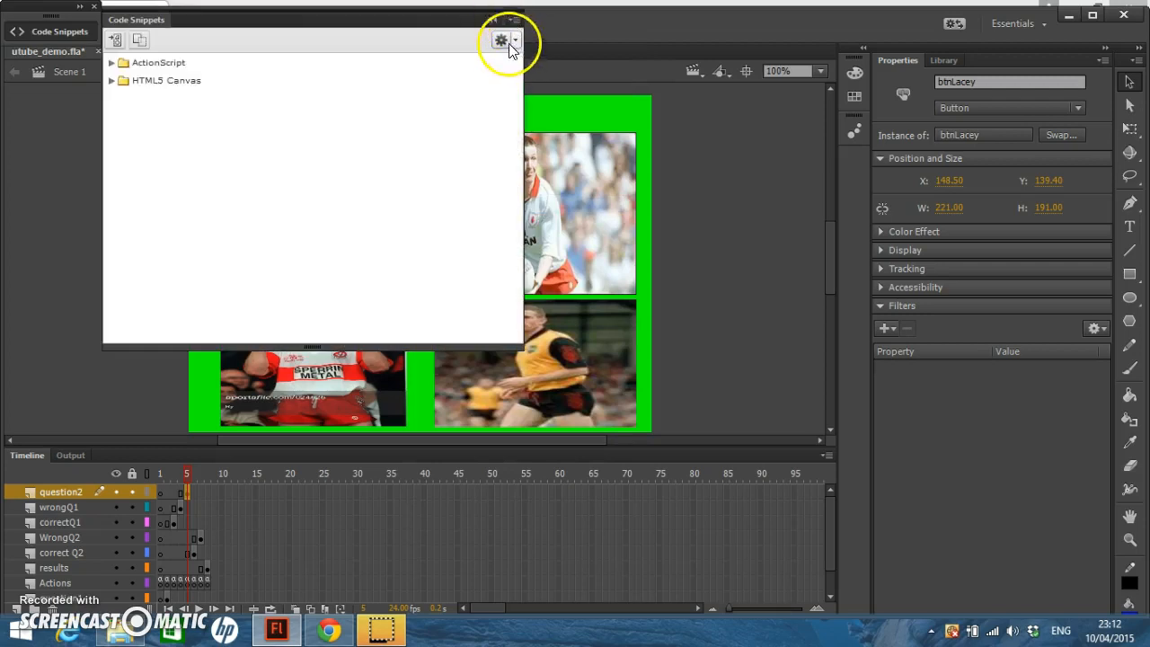
click(493, 19)
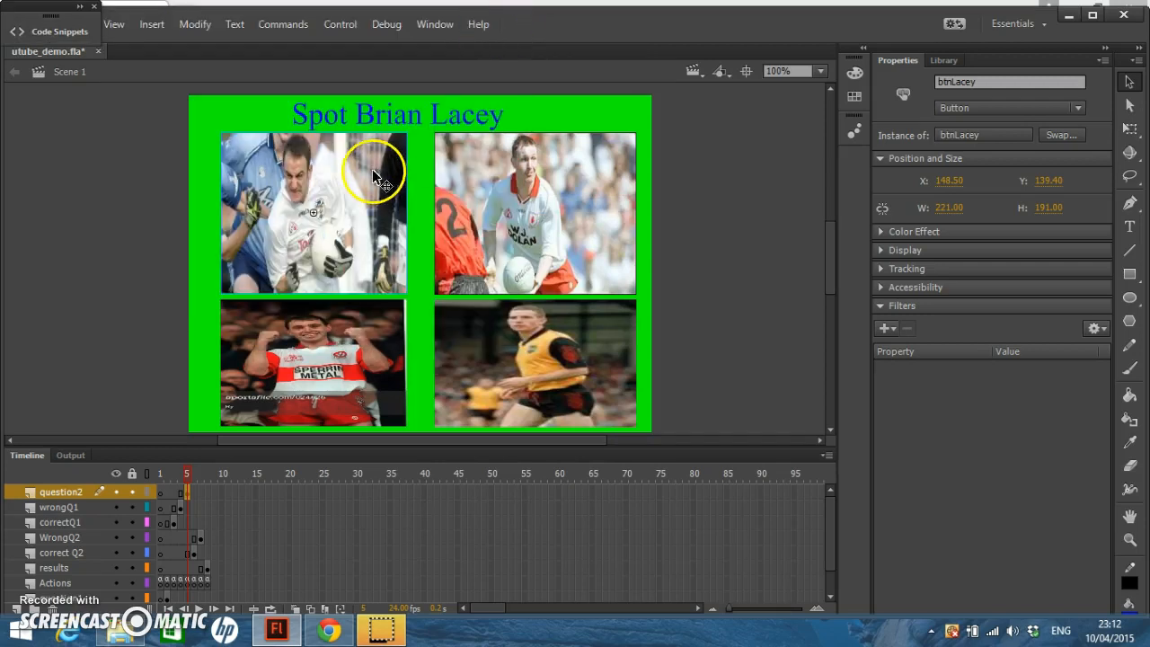
Step: Review the frame 5 ActionScript that handles clicks on the second question's photo buttons
click(437, 27)
click(474, 184)
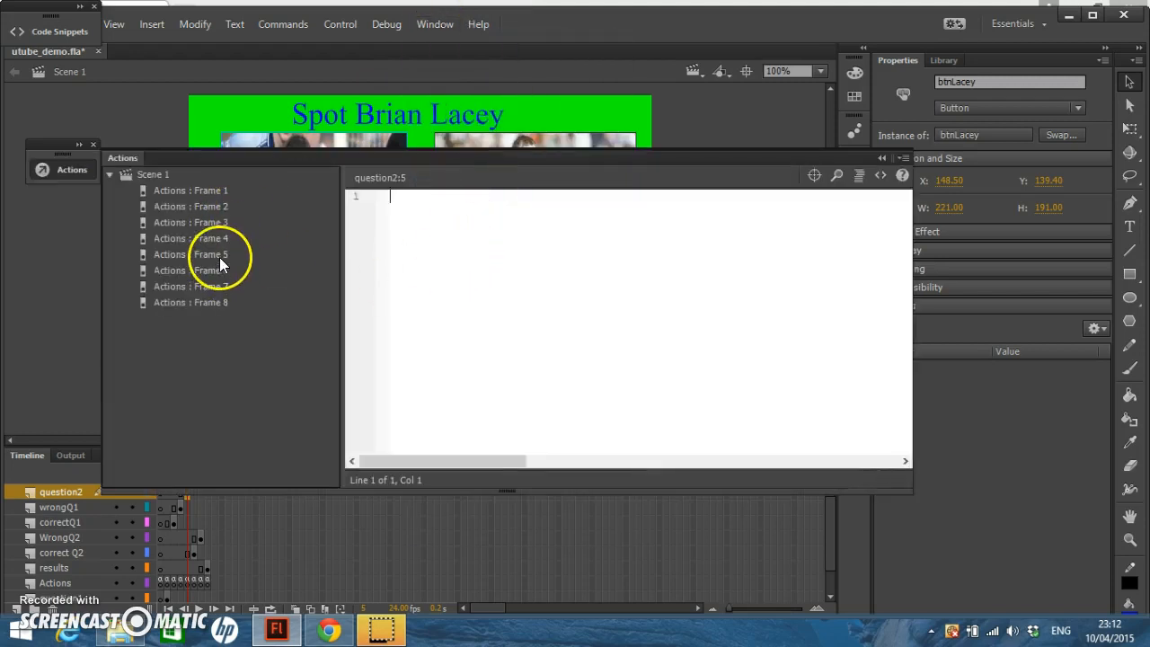
click(219, 257)
click(597, 329)
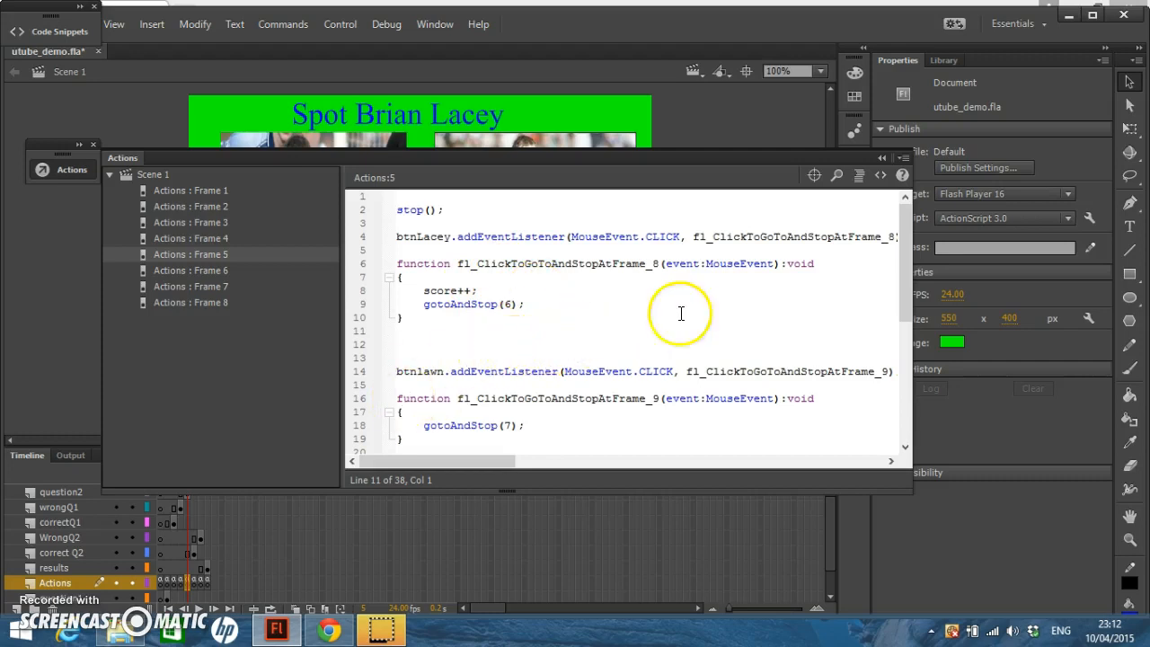
drag(904, 261, 904, 326)
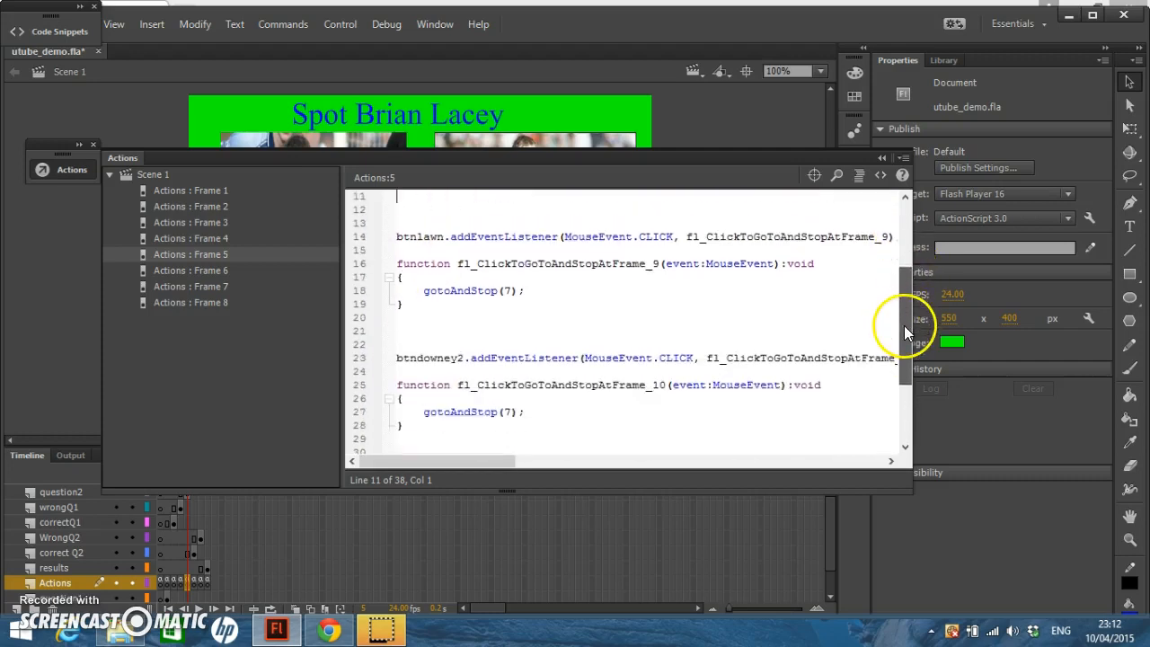
drag(902, 285, 904, 231)
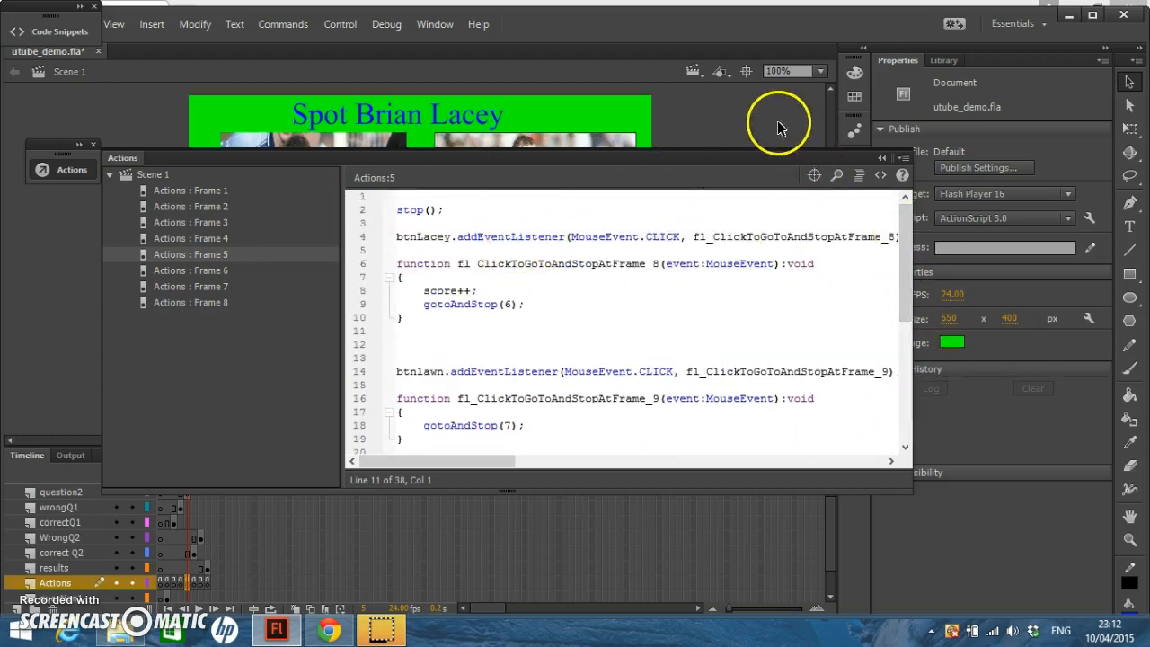
click(882, 158)
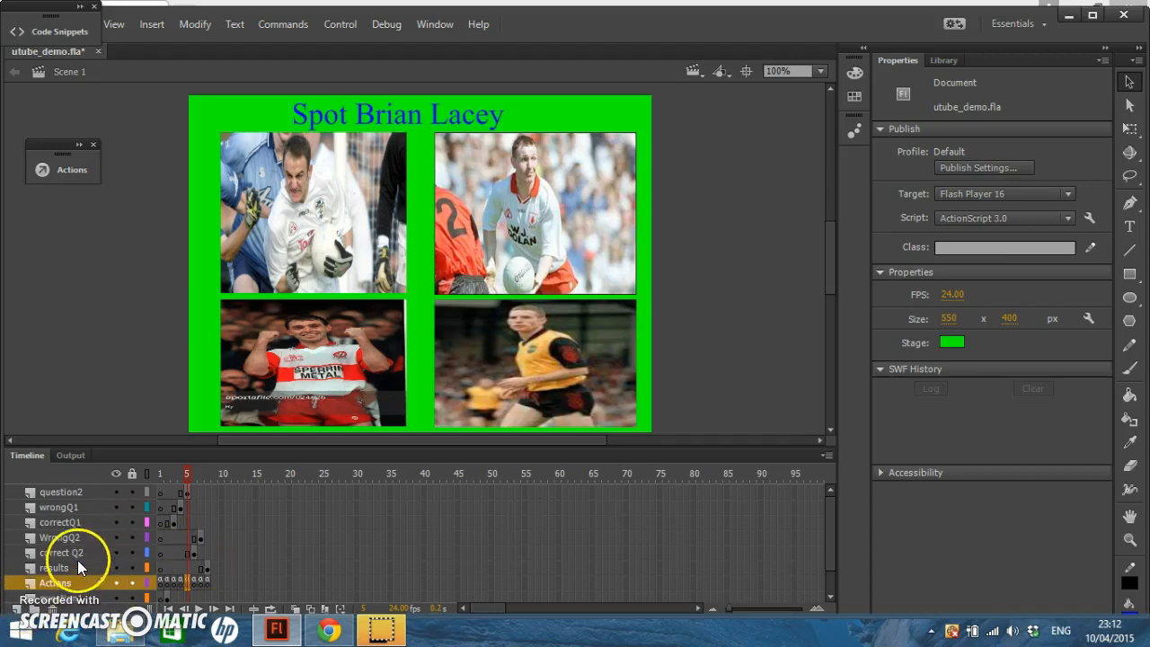
Step: Go to the correct Q2 keyframe at frame 6 and inspect the instance properties of the "Go To the Results" button
right_click(196, 553)
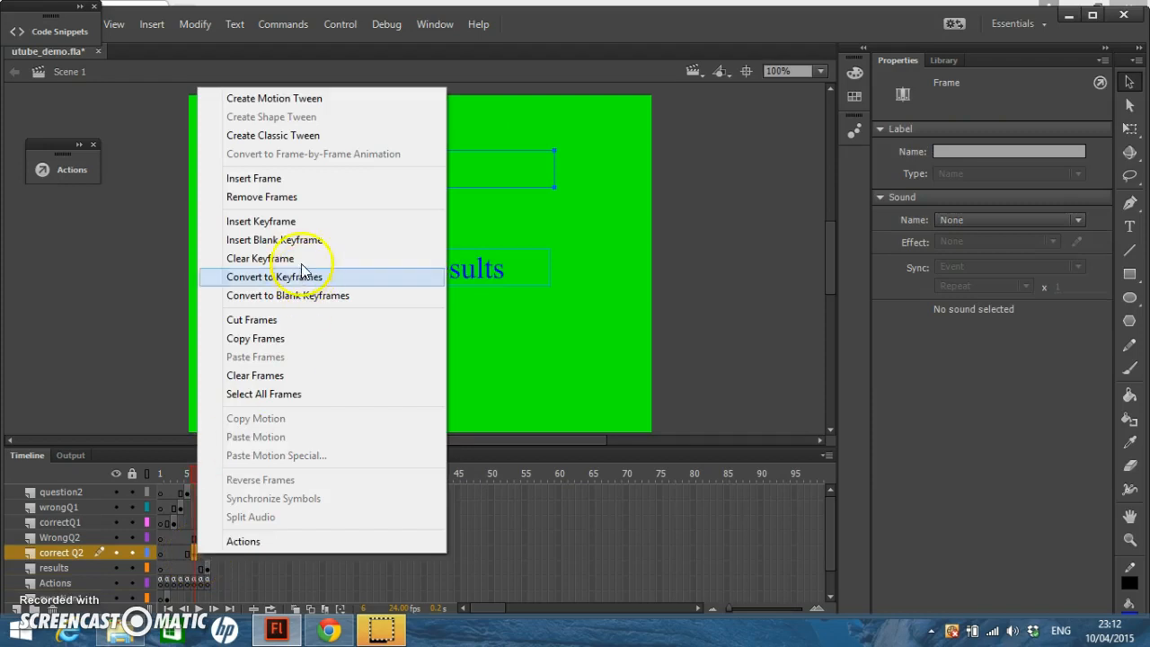
click(127, 352)
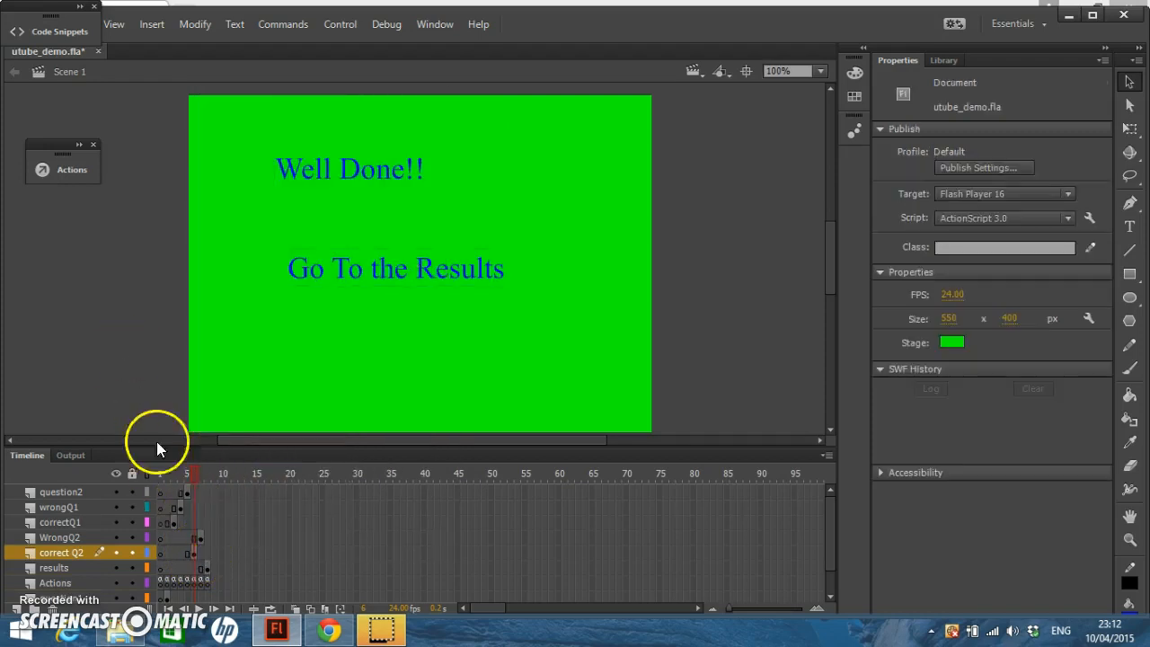
click(193, 553)
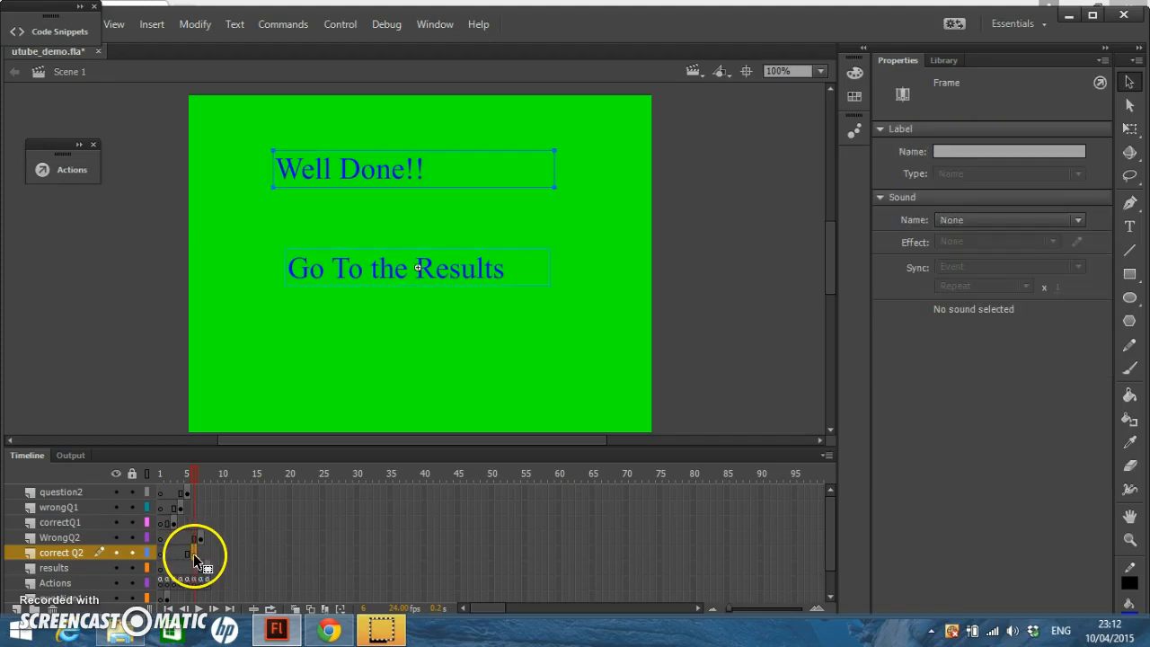
click(484, 332)
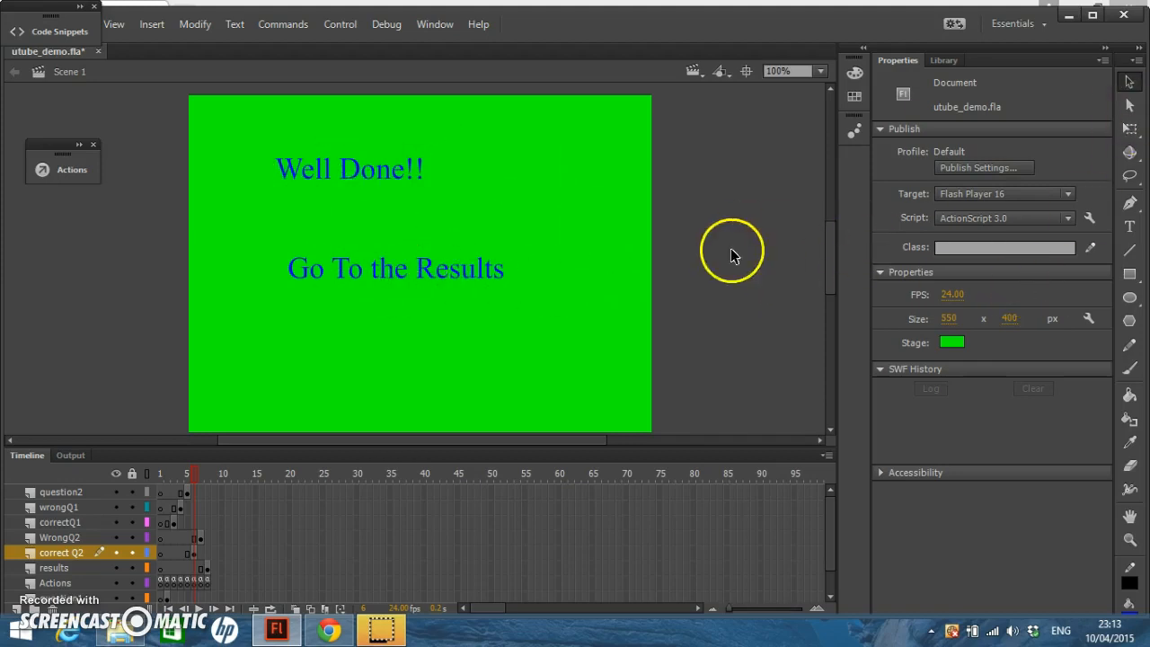
right_click(440, 279)
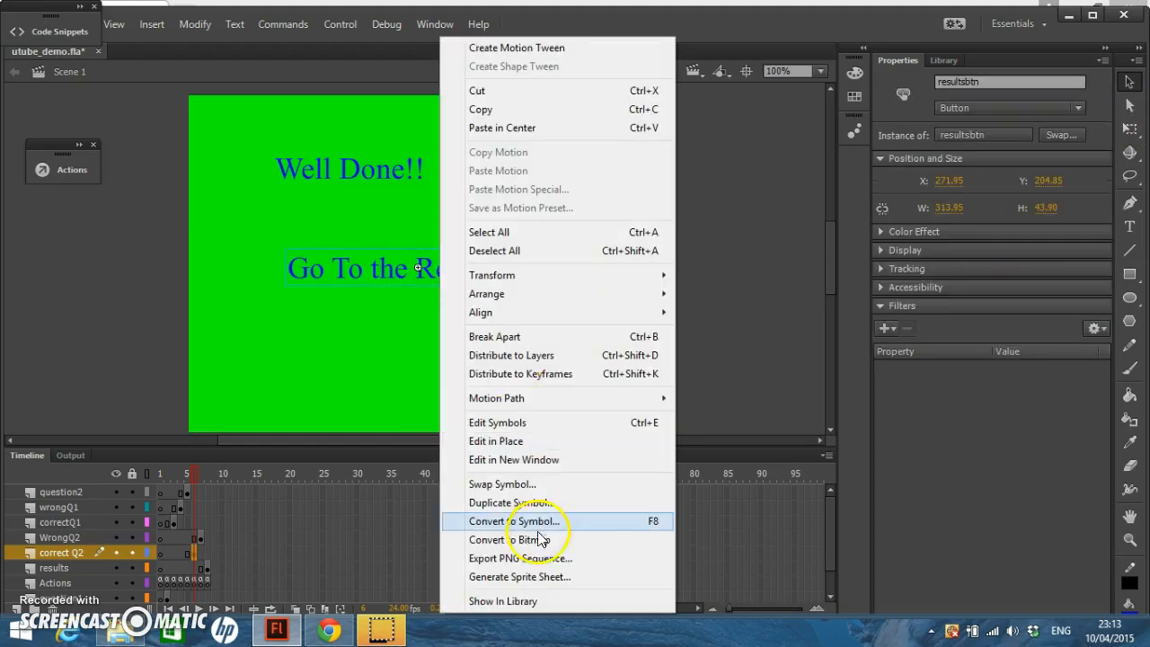
click(359, 408)
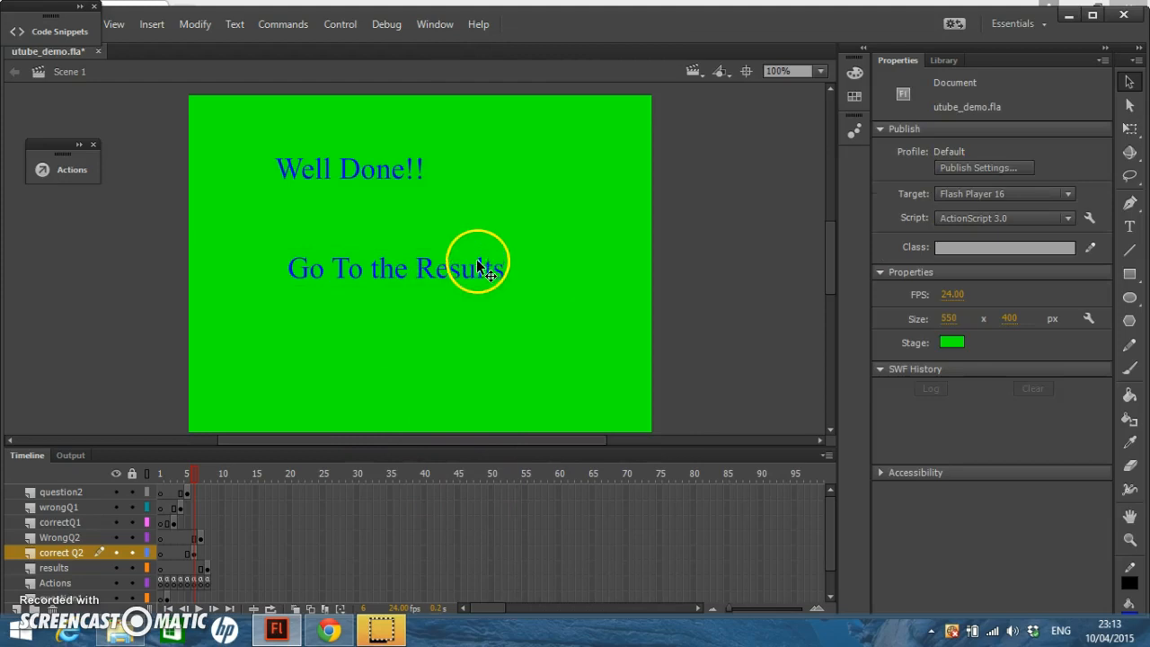
click(437, 280)
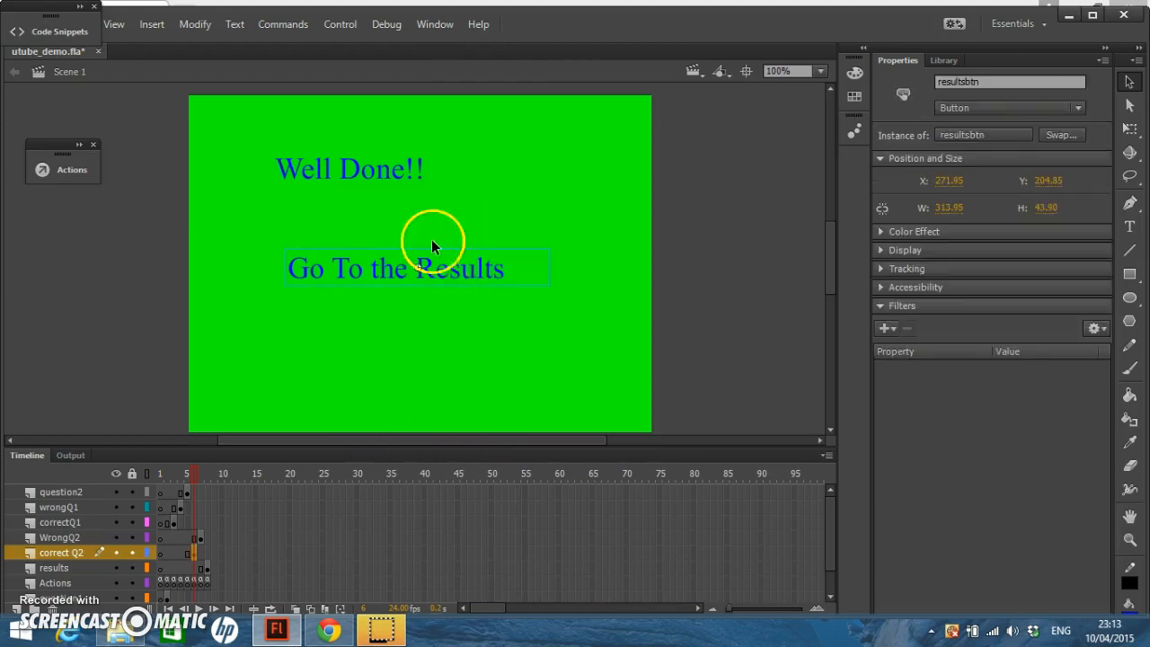
Step: Review the frame 6 ActionScript behind the "Go To the Results" button
click(435, 24)
click(456, 185)
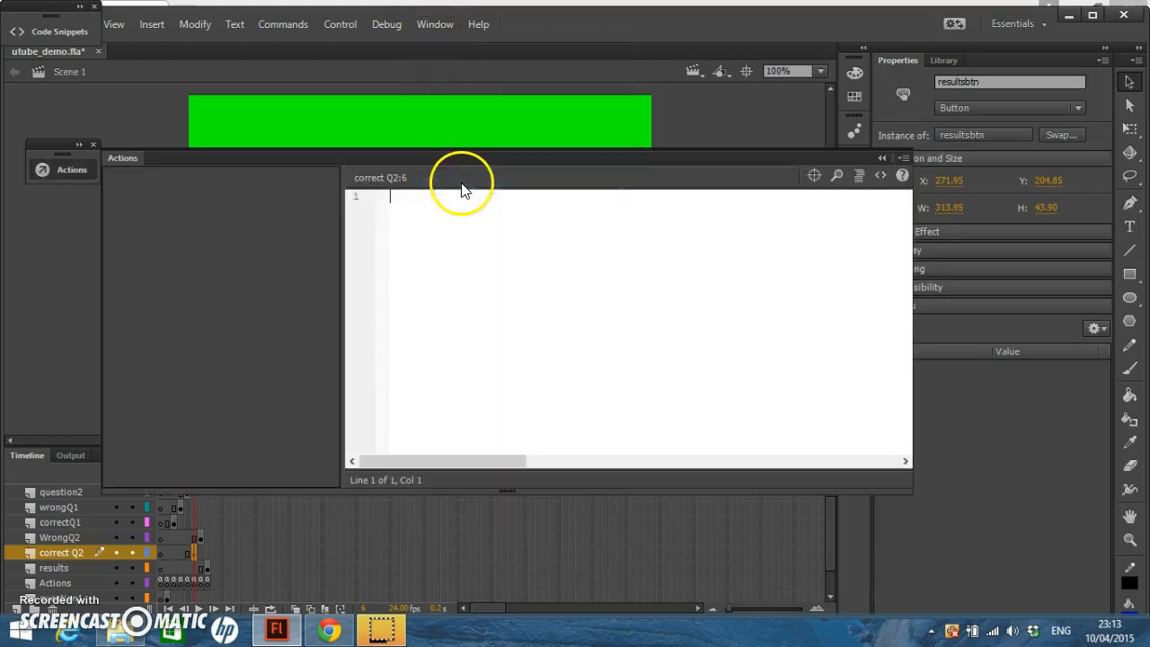
click(217, 273)
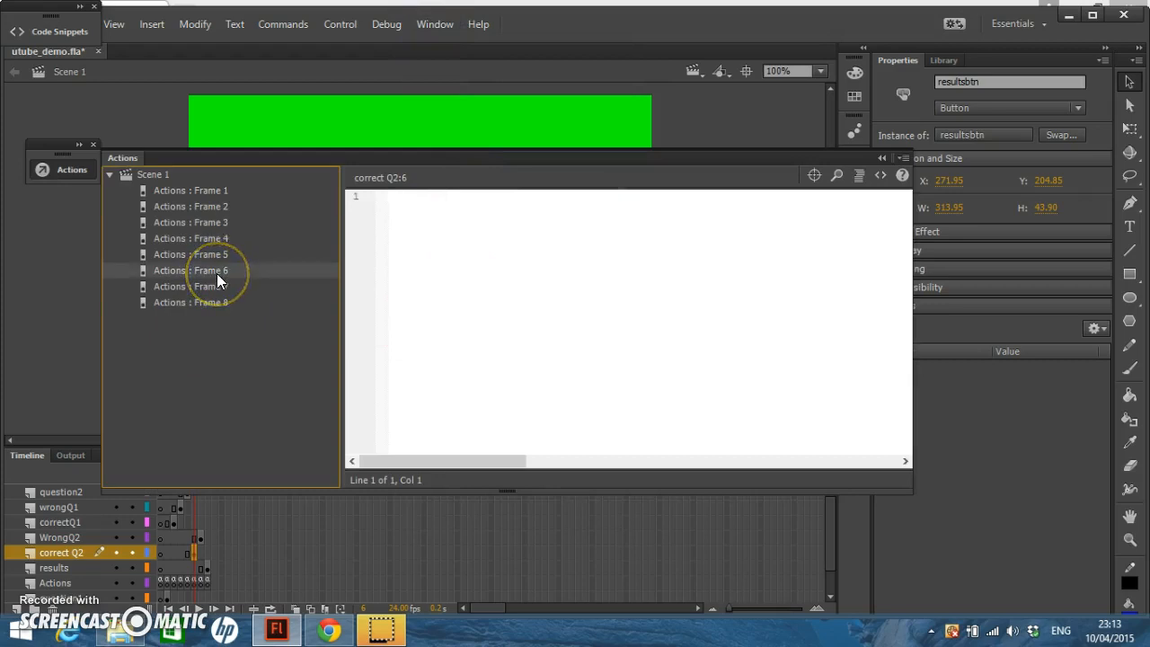
click(505, 329)
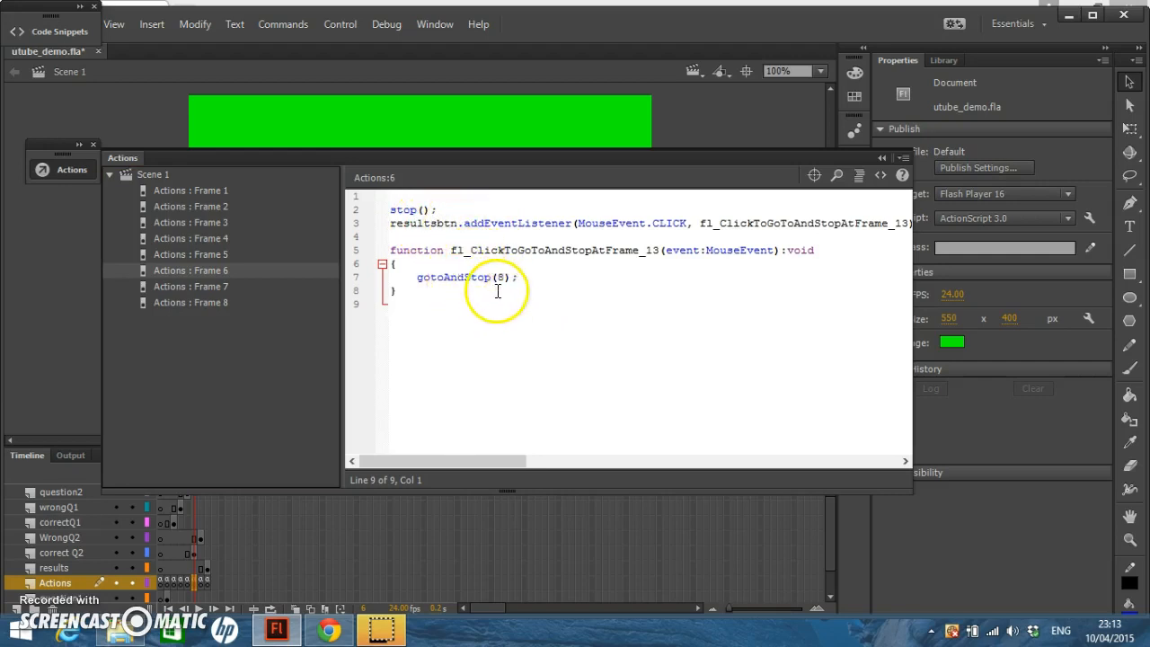
click(882, 160)
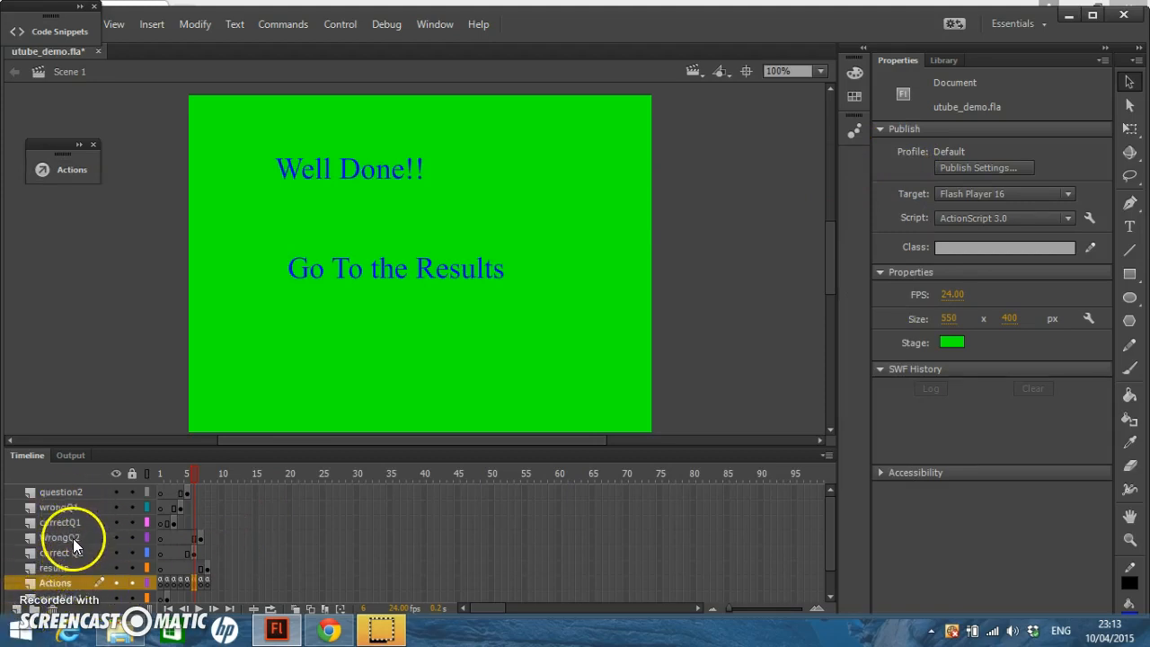
Step: Go to the WrongQ2 keyframe at frame 7 and review the button properties and ActionScript behind "Go To Results"
click(200, 539)
click(446, 339)
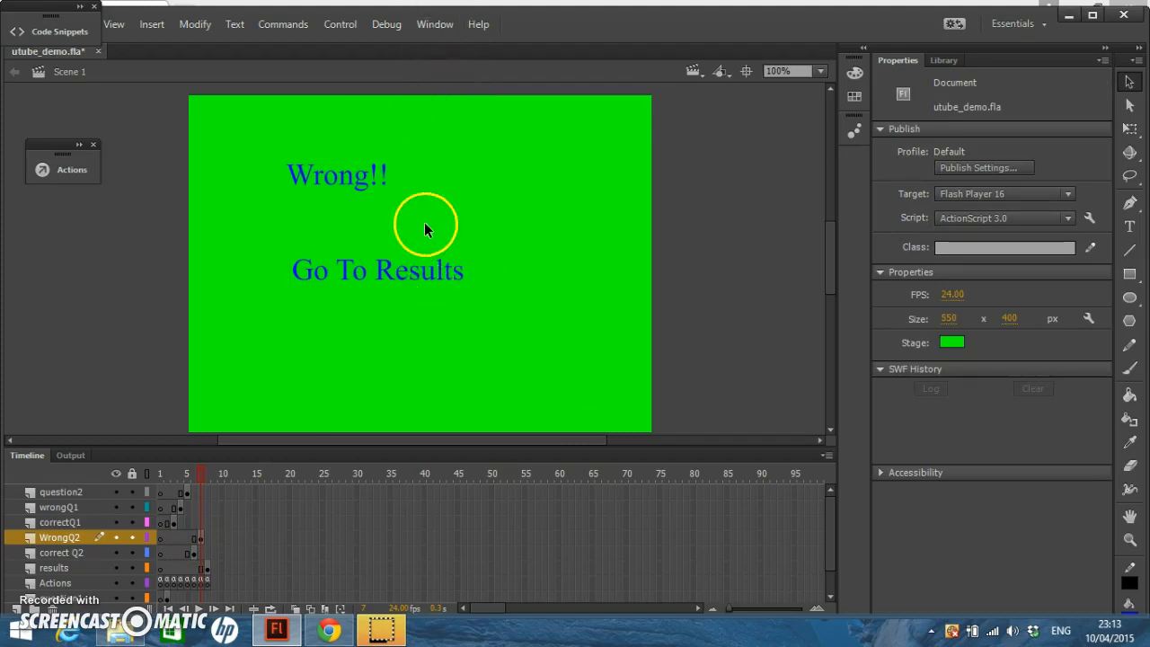
click(421, 280)
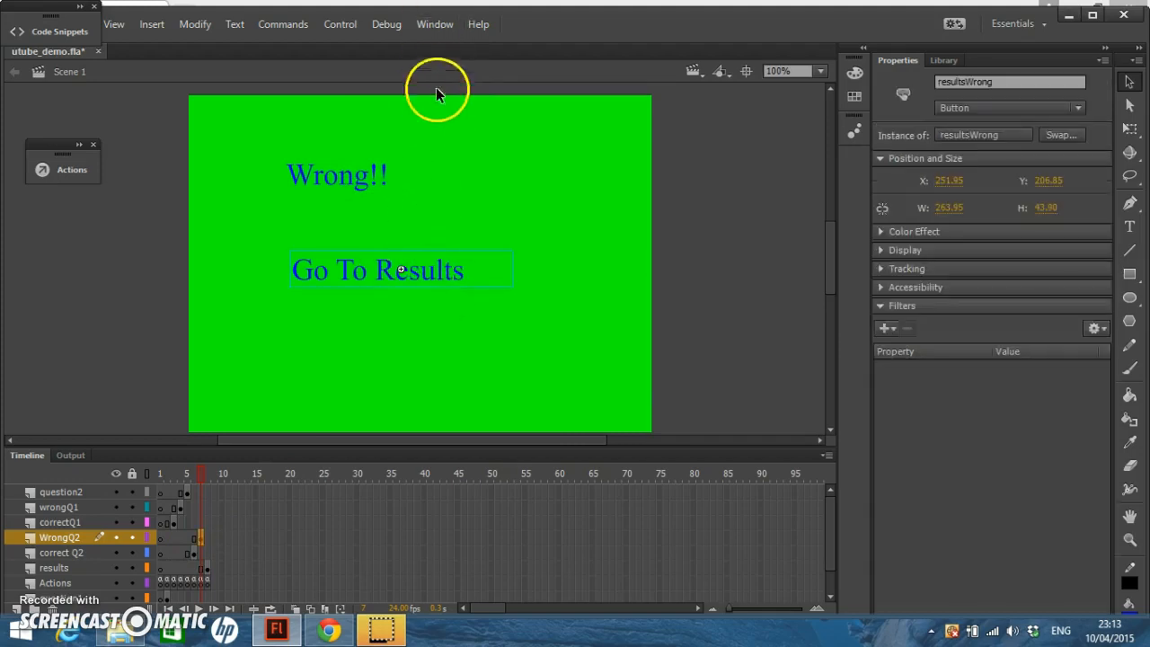
click(79, 178)
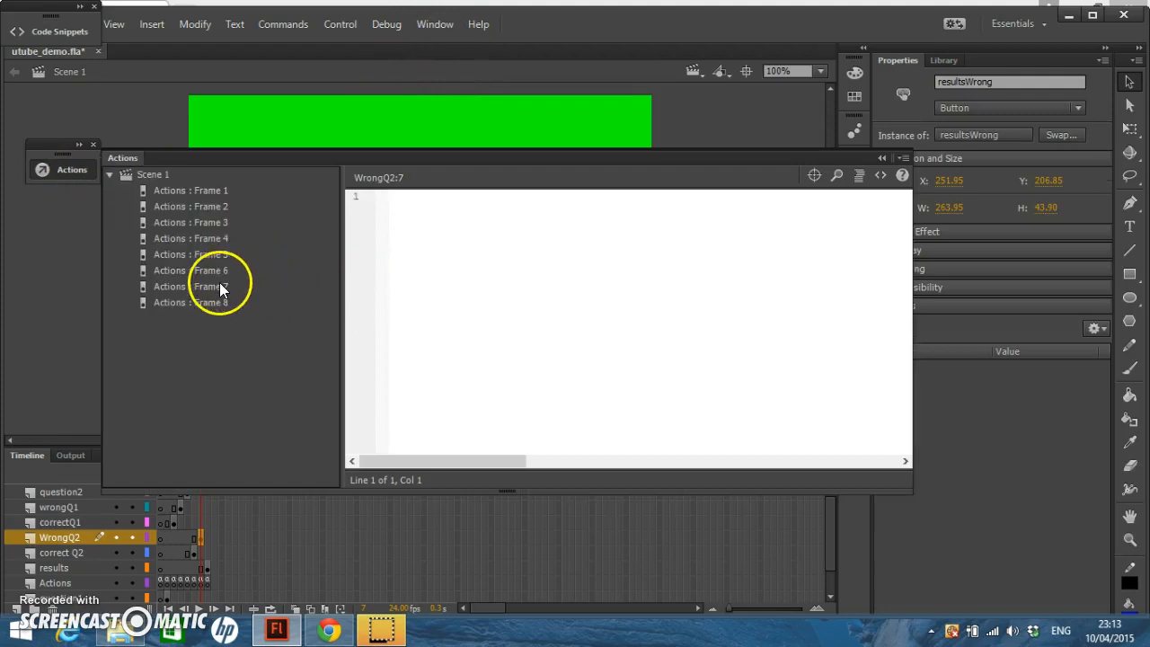
click(219, 285)
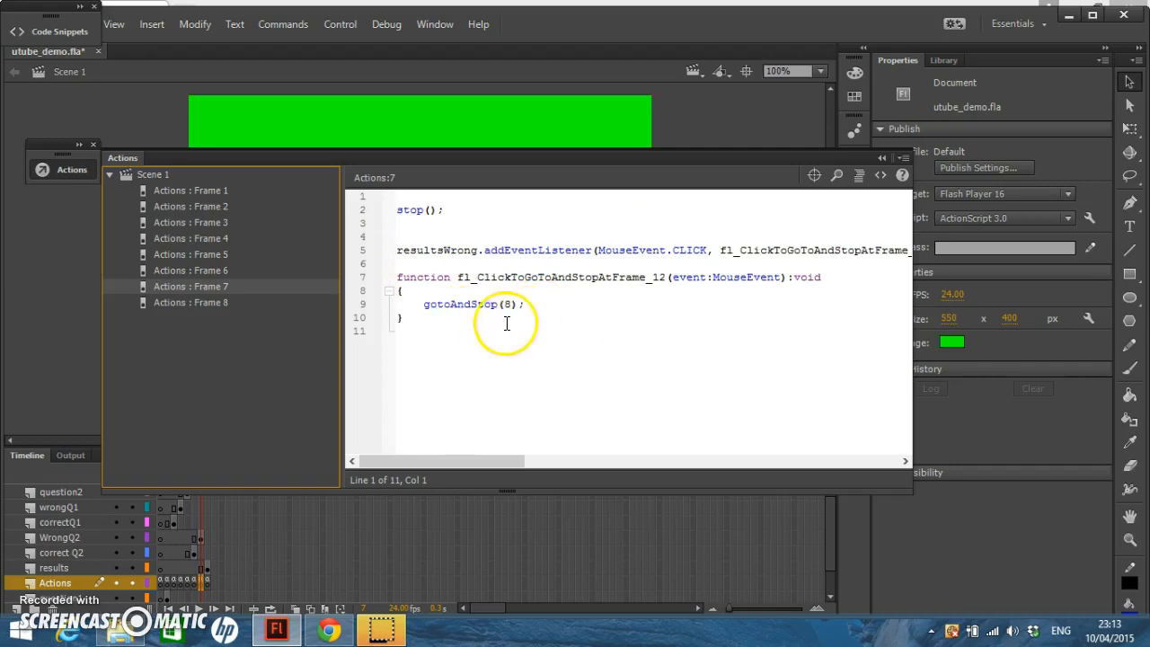
click(878, 158)
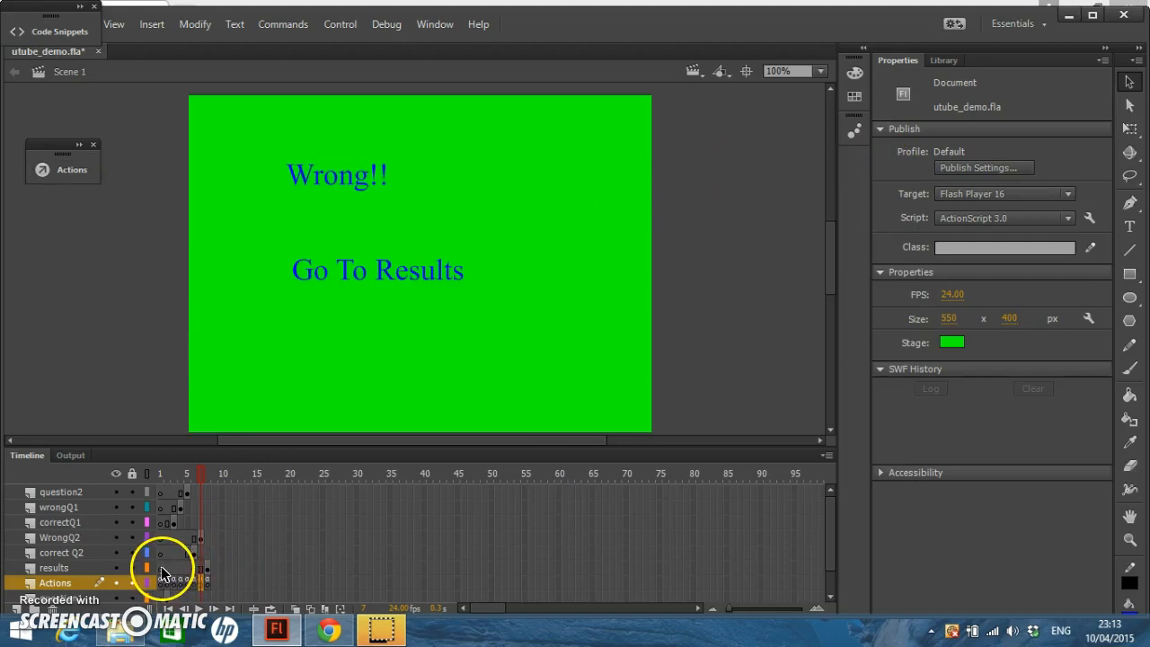
Step: Go to the results keyframe at frame 8 and inspect the "Thank for playing" text and the "Return to start" button
click(208, 568)
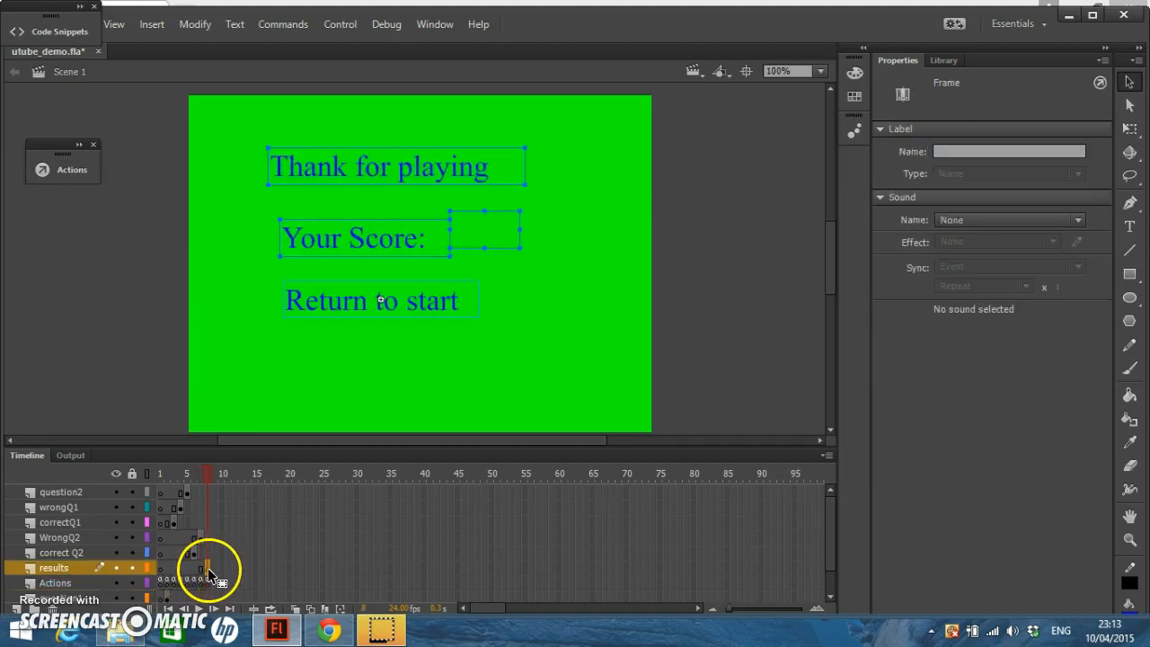
click(539, 372)
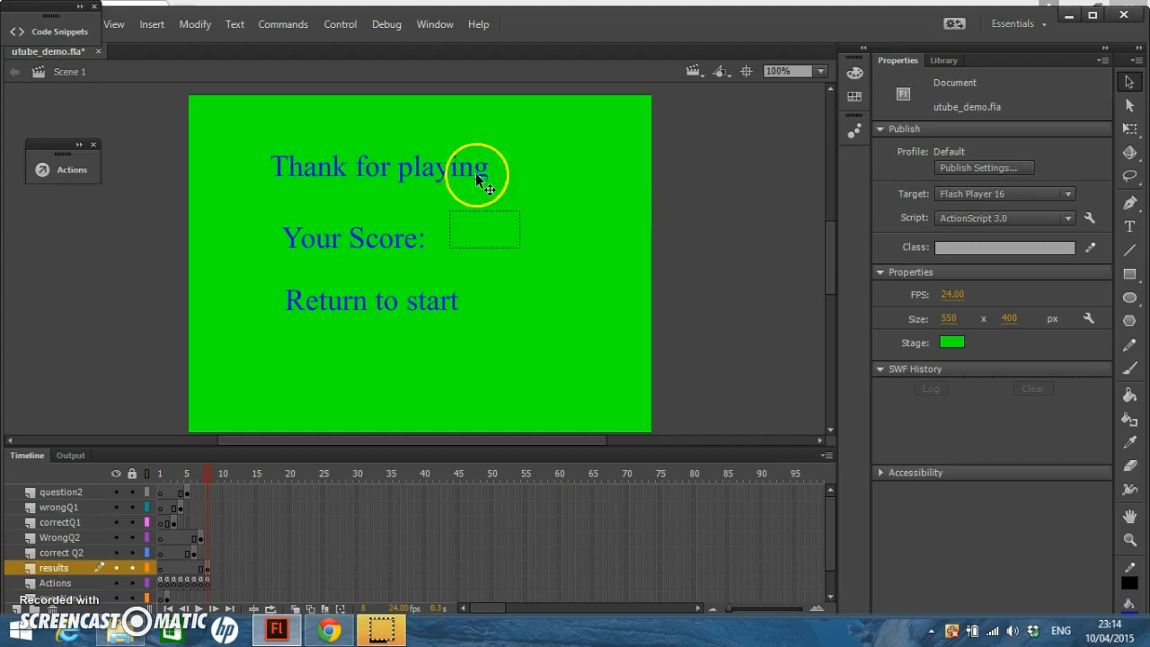
click(434, 173)
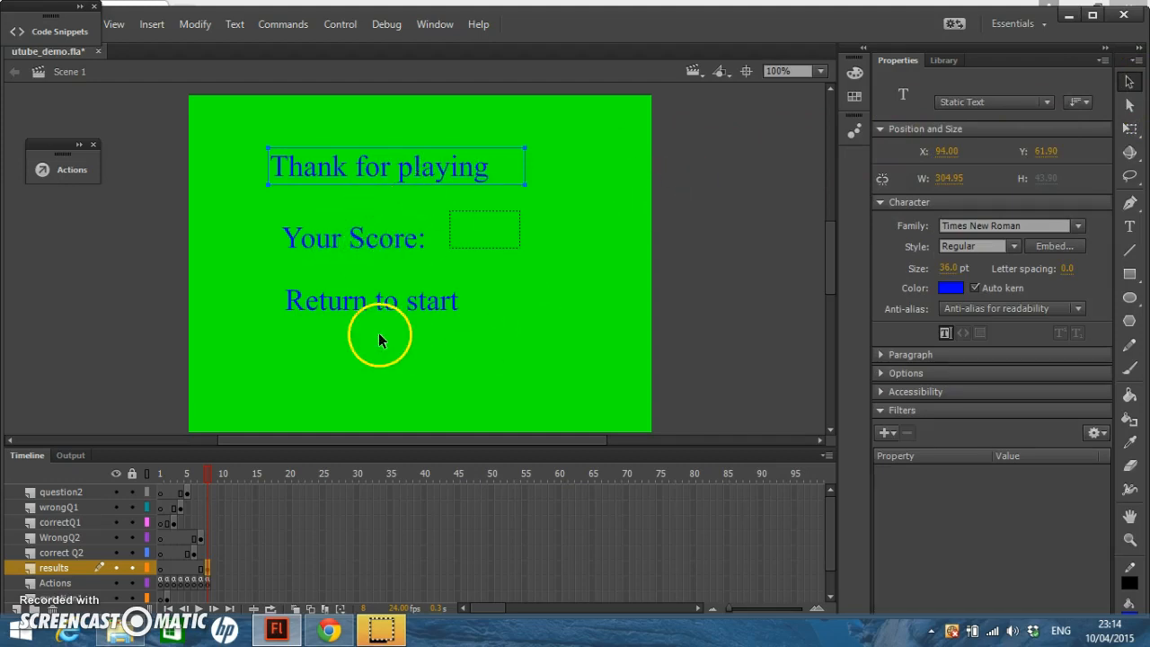
click(414, 304)
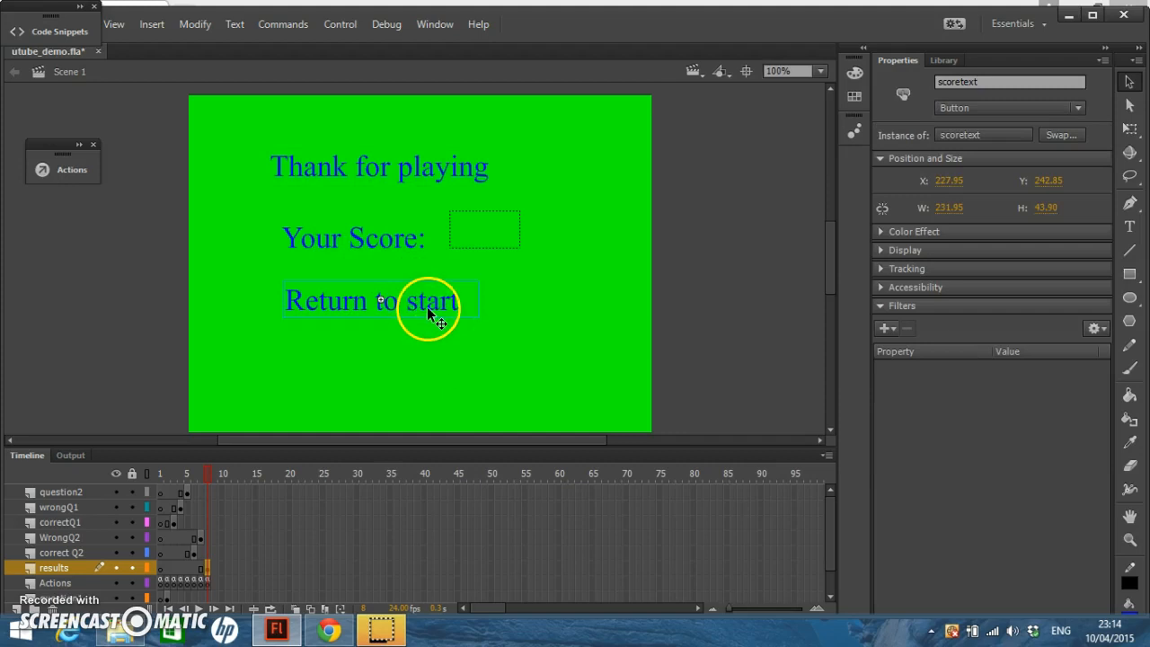
right_click(428, 314)
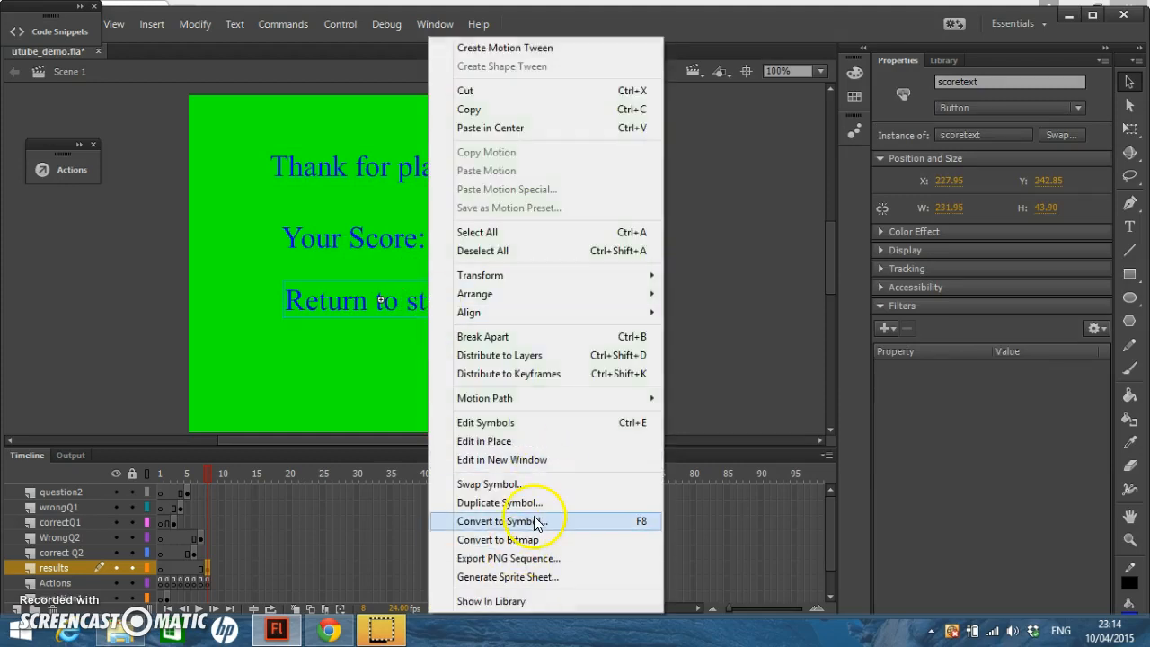
click(334, 372)
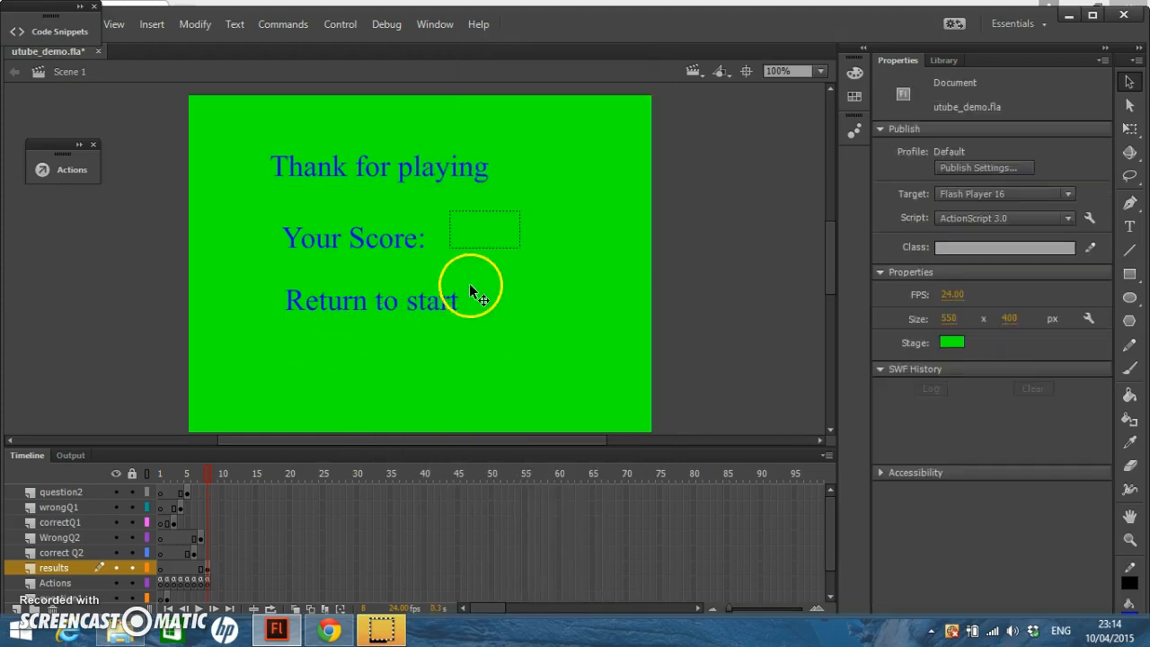
Step: Inspect the "Return to start" button's instance properties and review the frame 8 ActionScript behind it
click(425, 307)
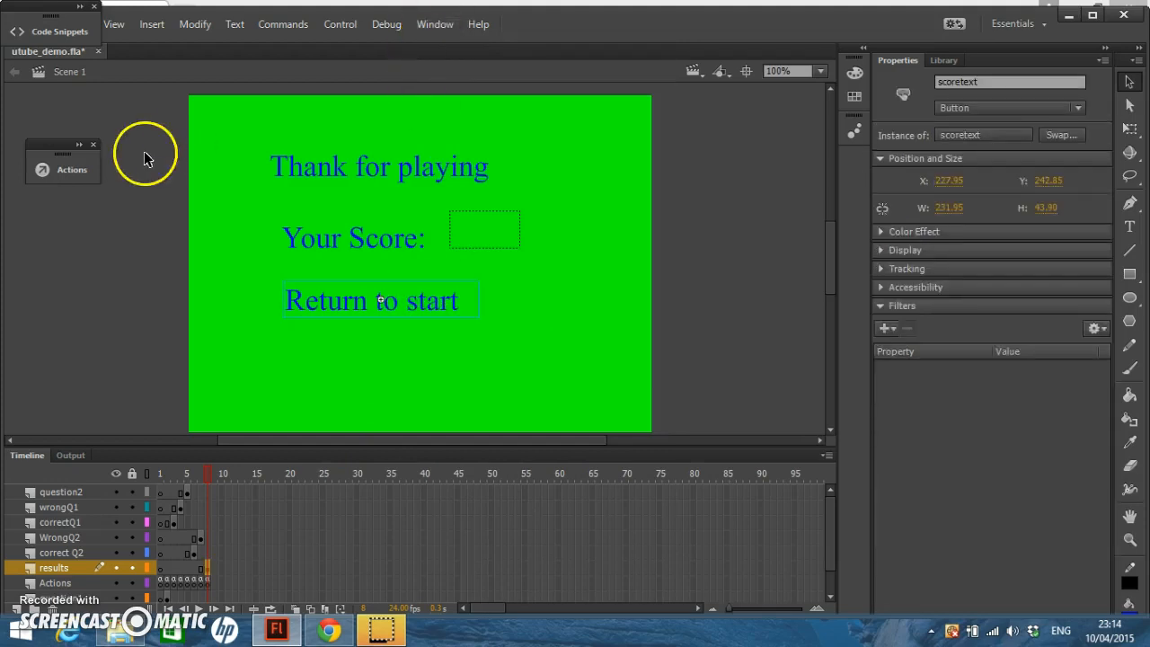
click(70, 174)
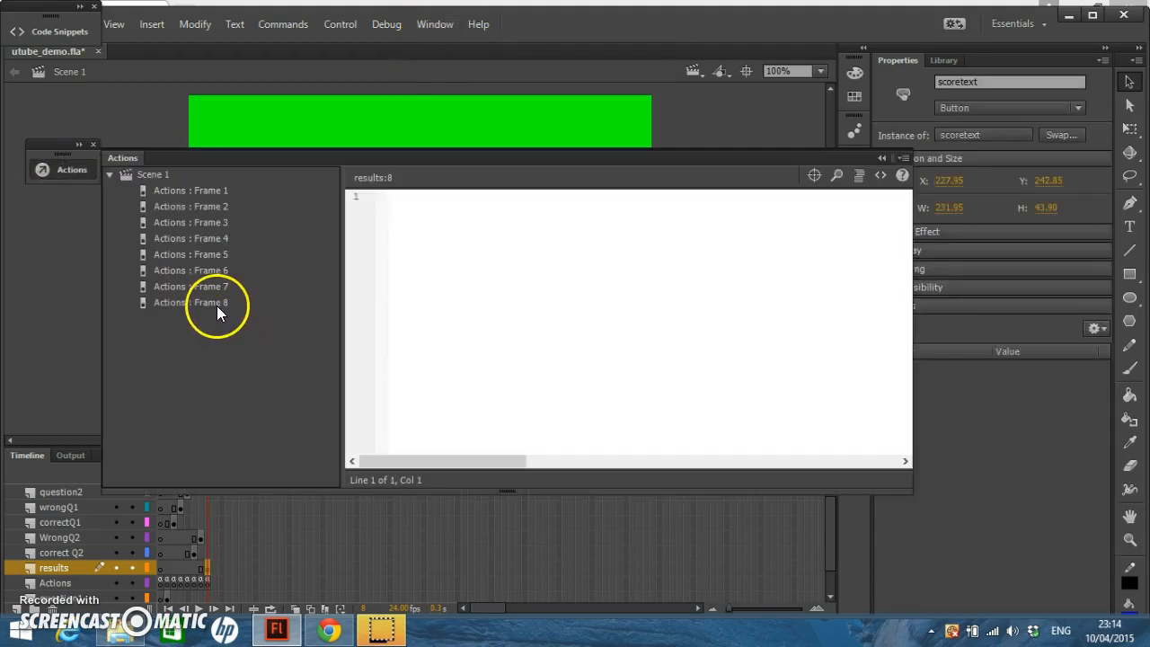
click(216, 305)
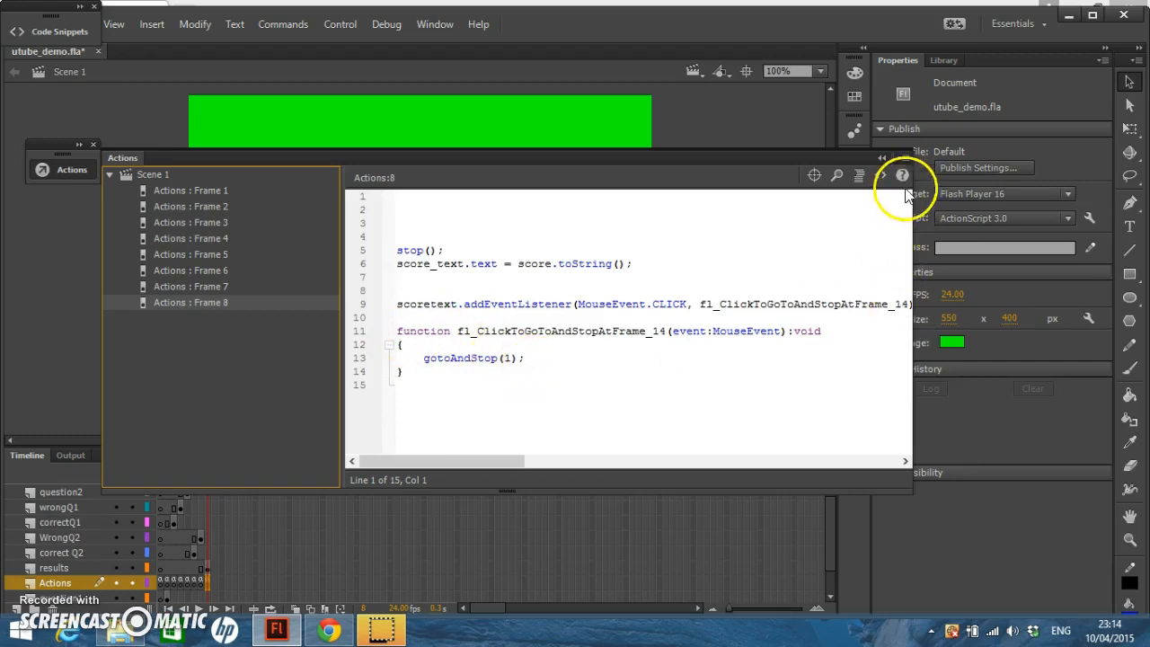
click(883, 157)
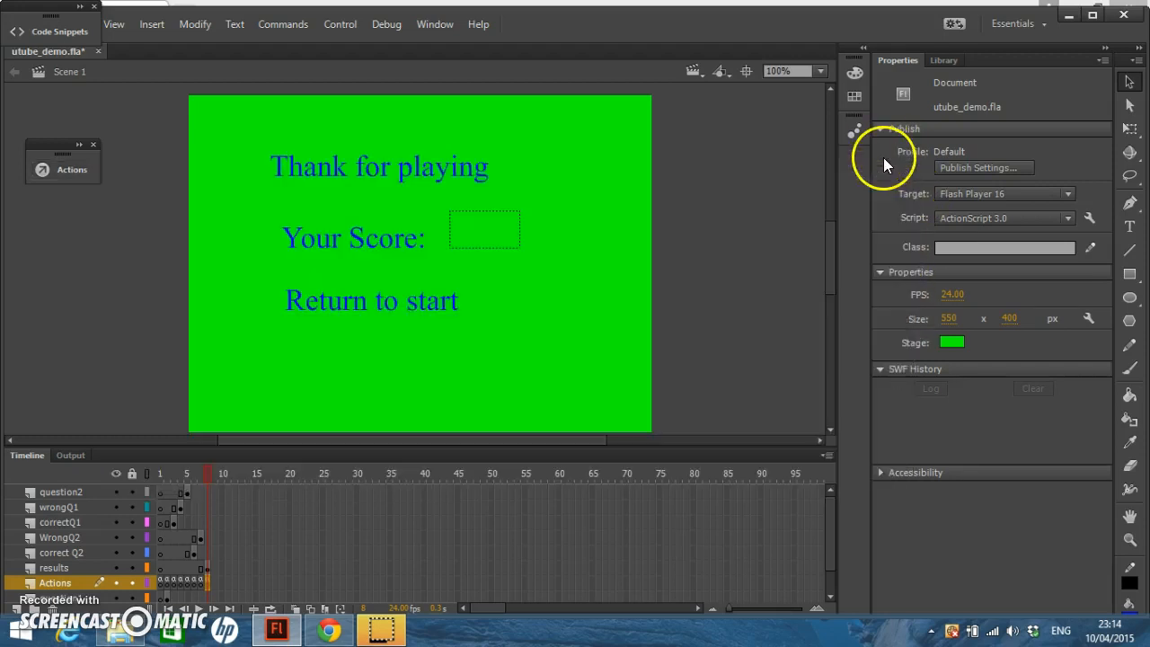
Step: Compare the "Return to start" button's instance name with the name used by the event listener on line 9 of frame 8
click(422, 309)
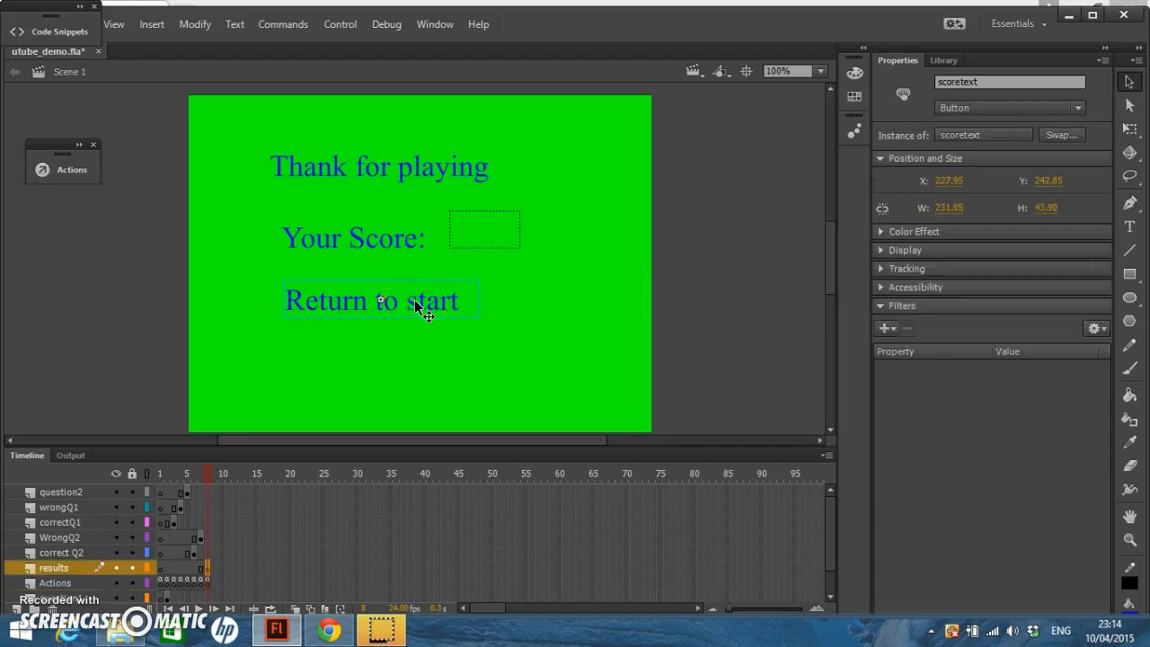
click(76, 173)
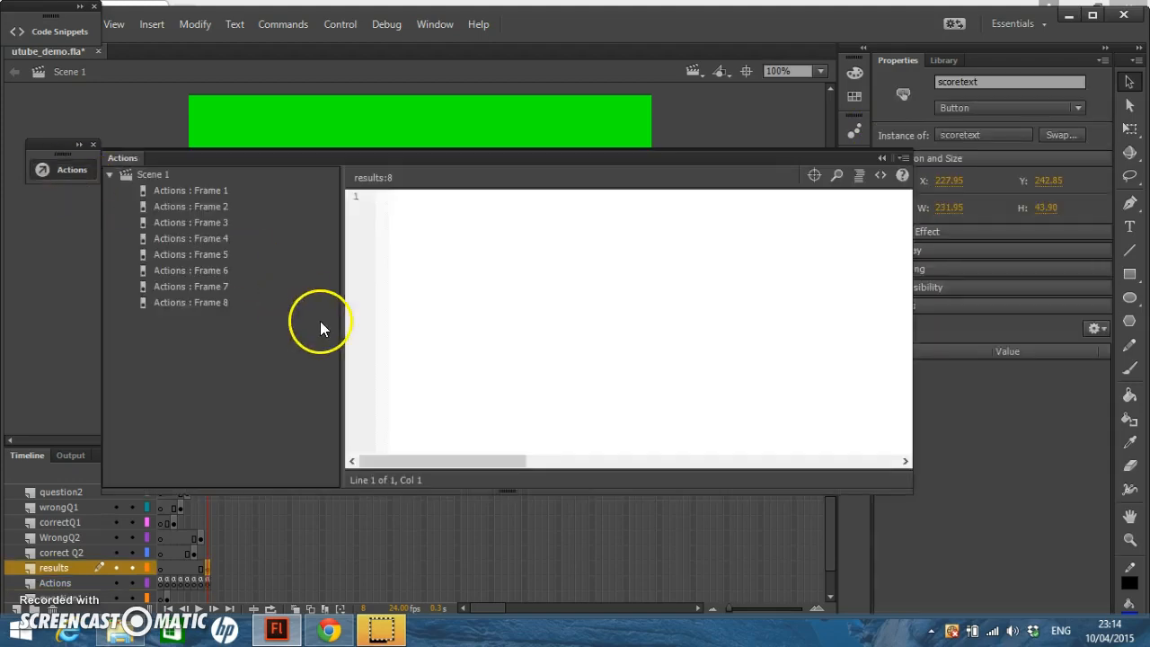
click(219, 295)
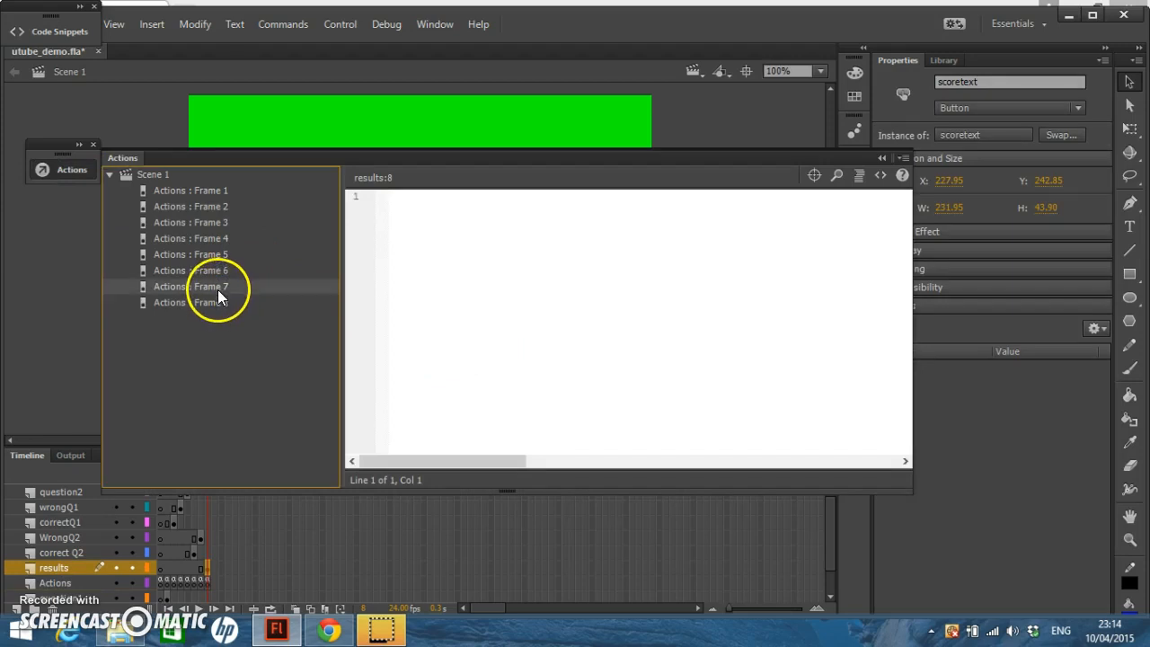
click(221, 302)
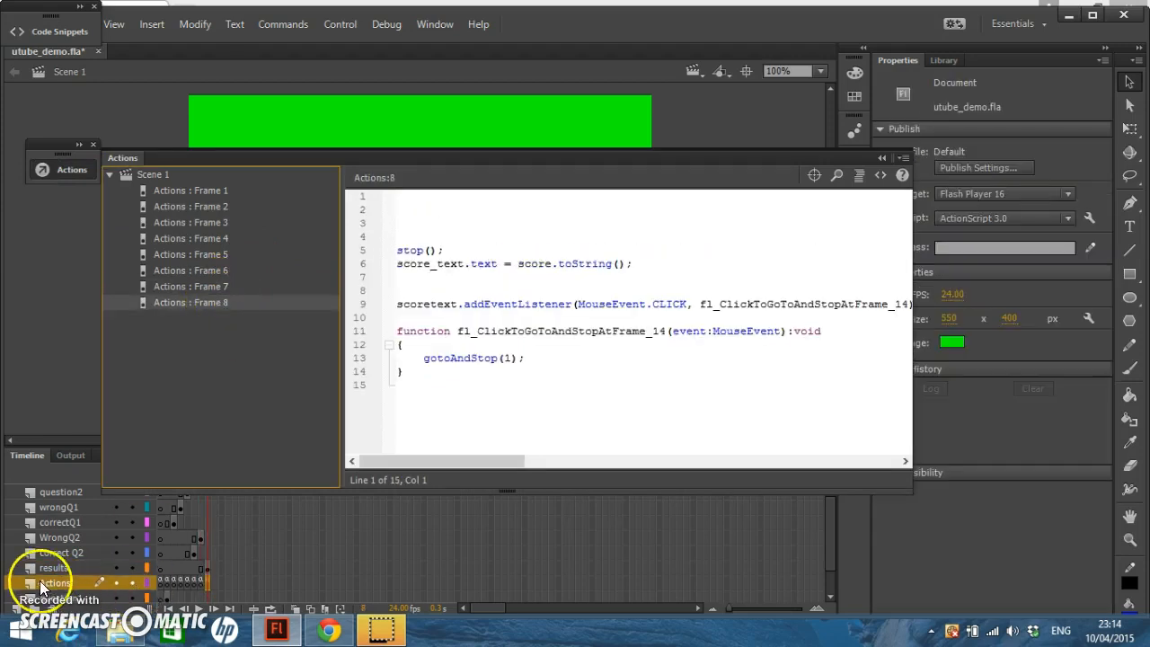
click(433, 306)
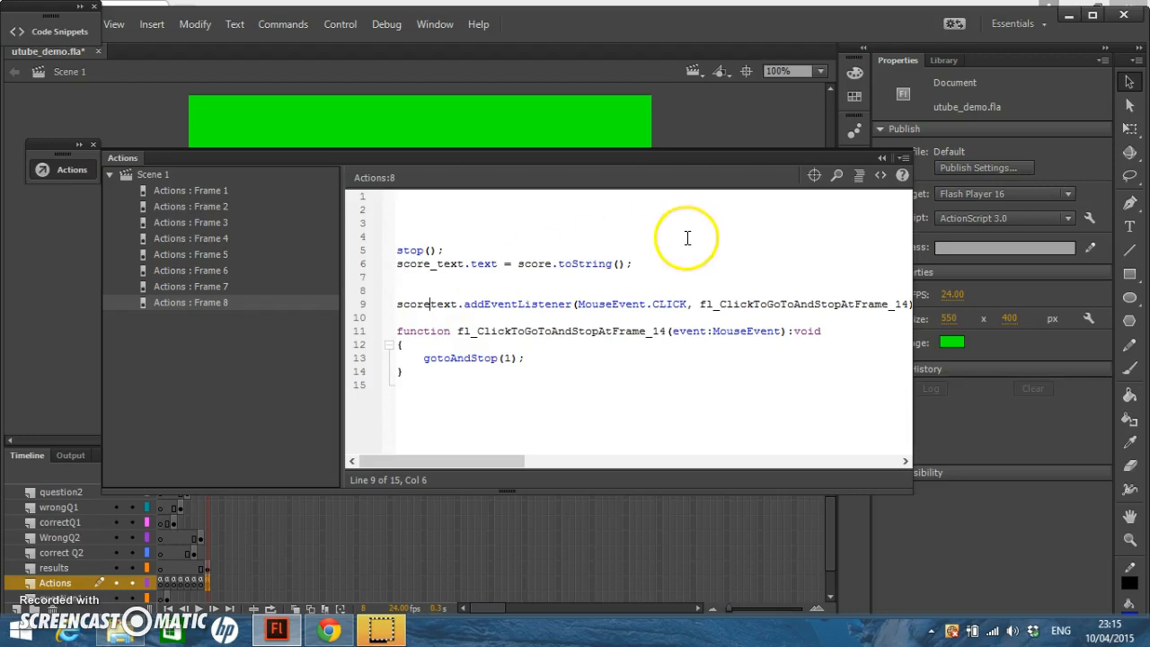
click(881, 157)
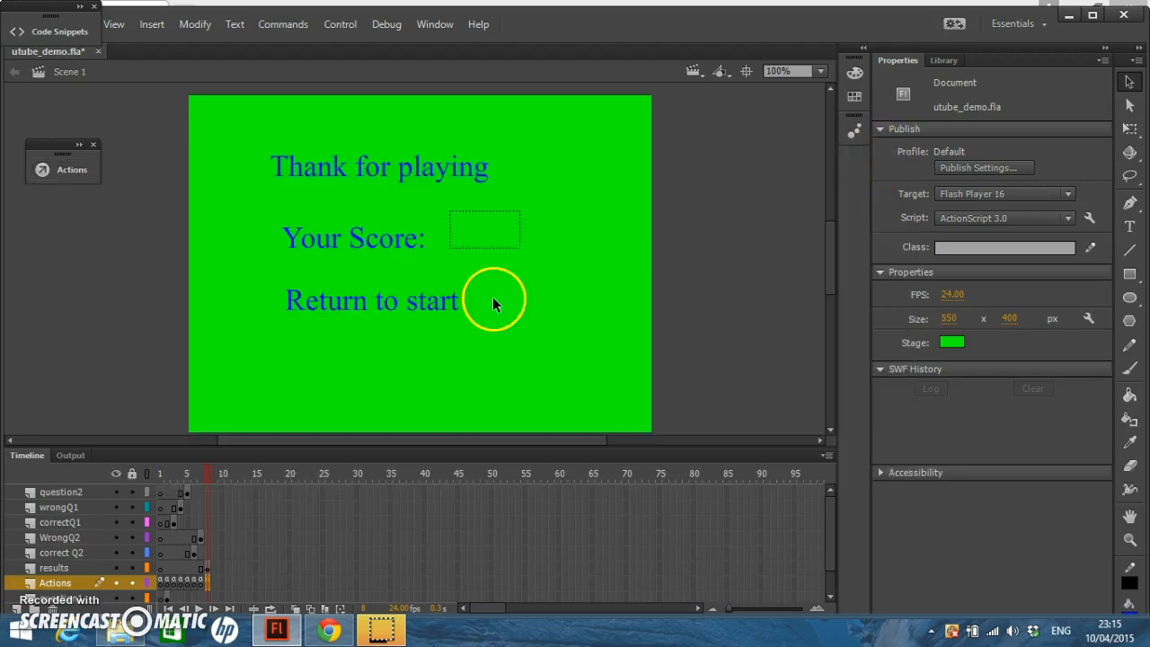
Step: Convert the "Return to start" button to a new Button symbol named "btnreturntoplay", copying the name for reuse
click(416, 312)
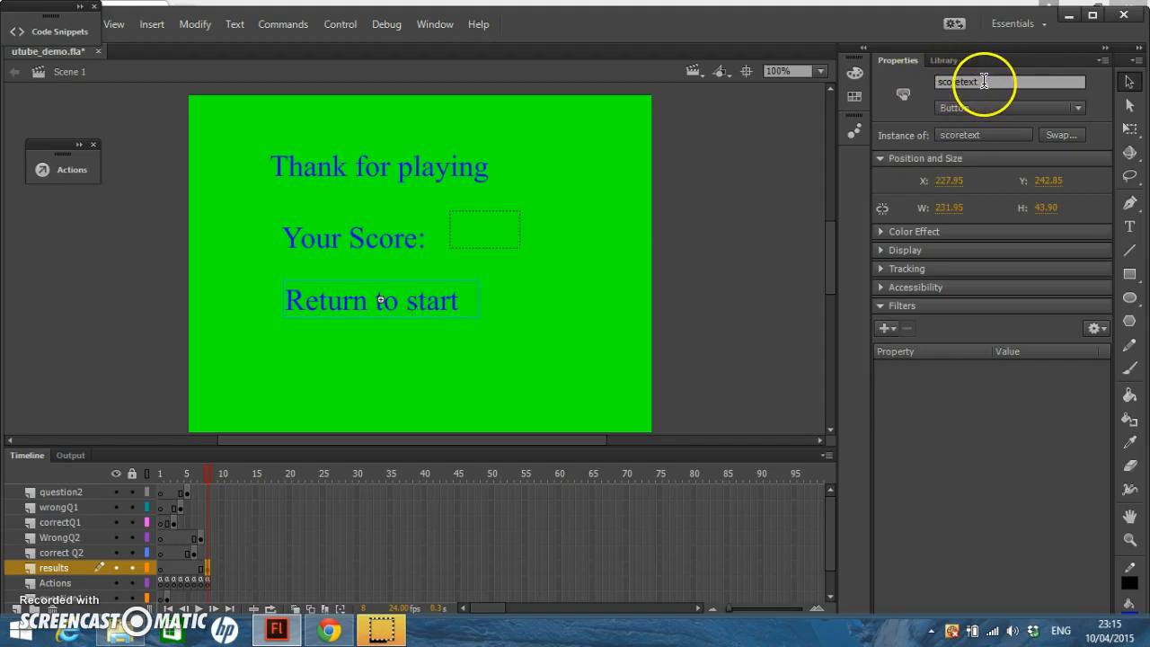
right_click(441, 295)
click(526, 523)
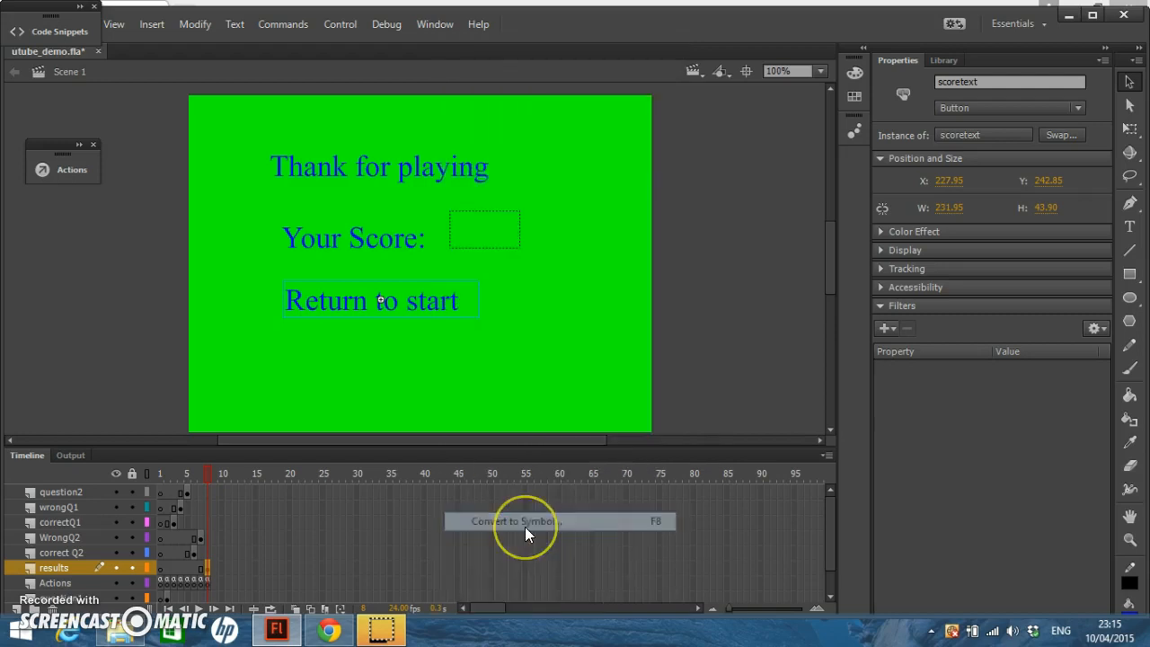
text(btnreturntop)
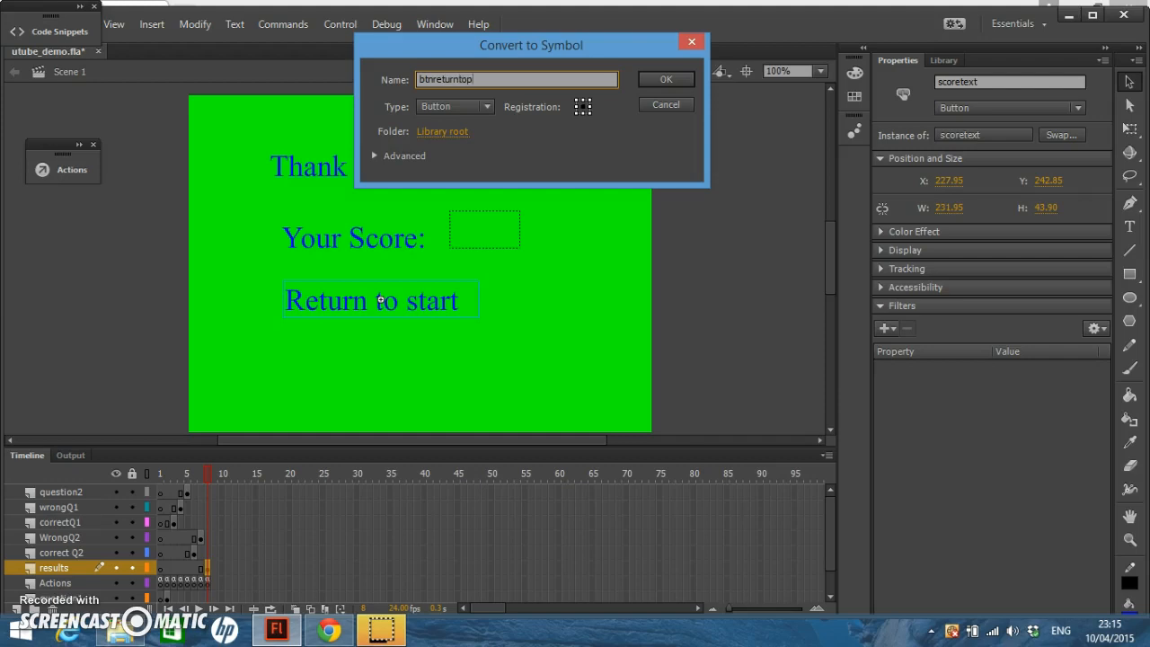
text(lay)
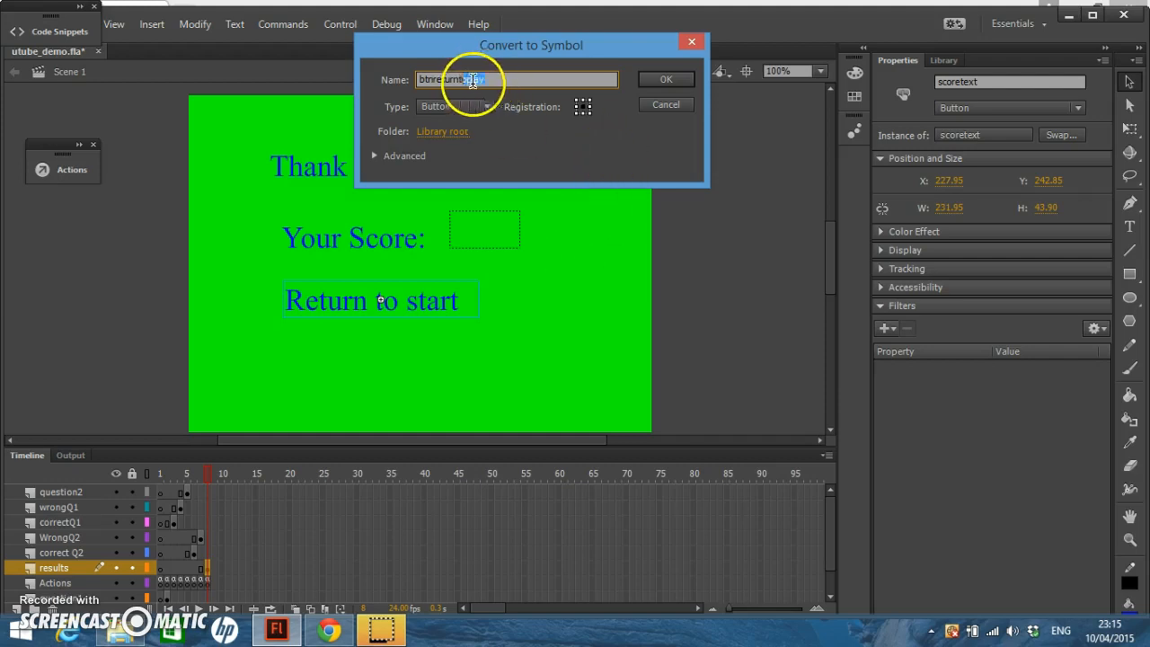
double_click(445, 80)
right_click(445, 80)
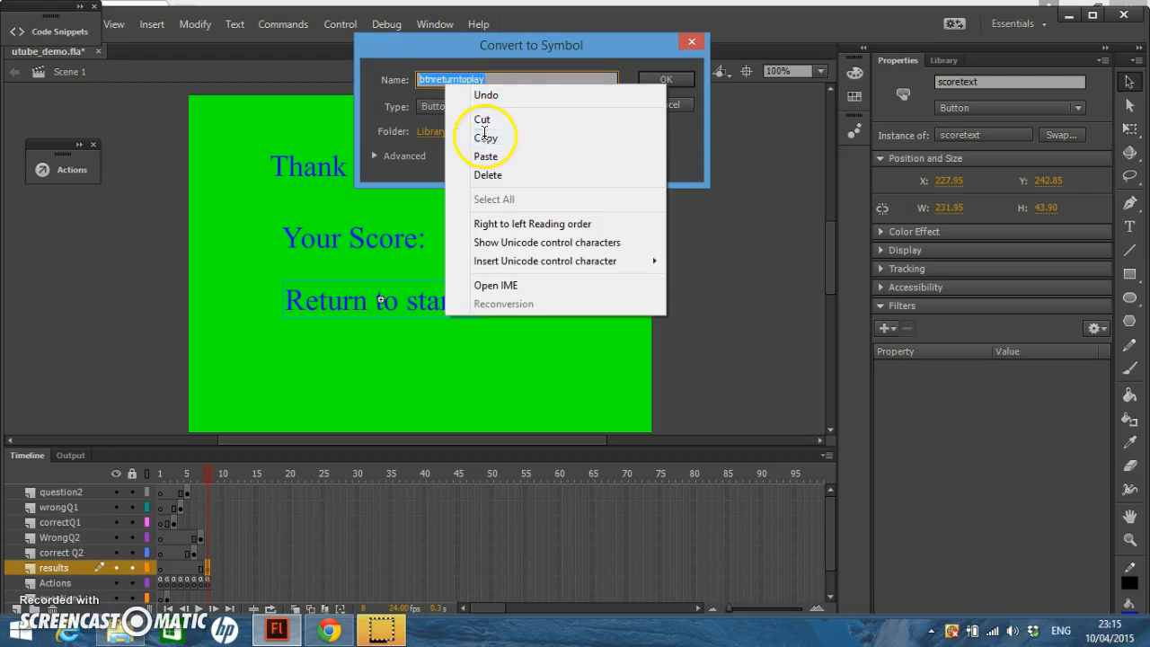
click(488, 144)
click(654, 81)
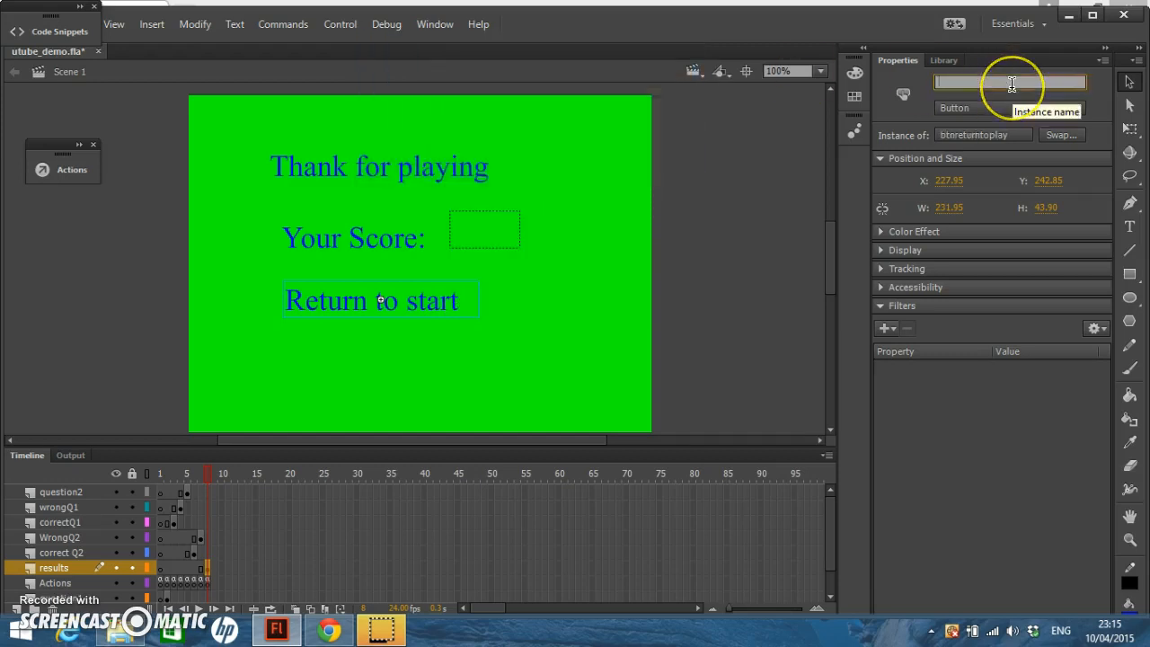
Step: Set the "Return to start" button's instance name to the copied "btnreturntoplay"
right_click(1011, 83)
click(1004, 159)
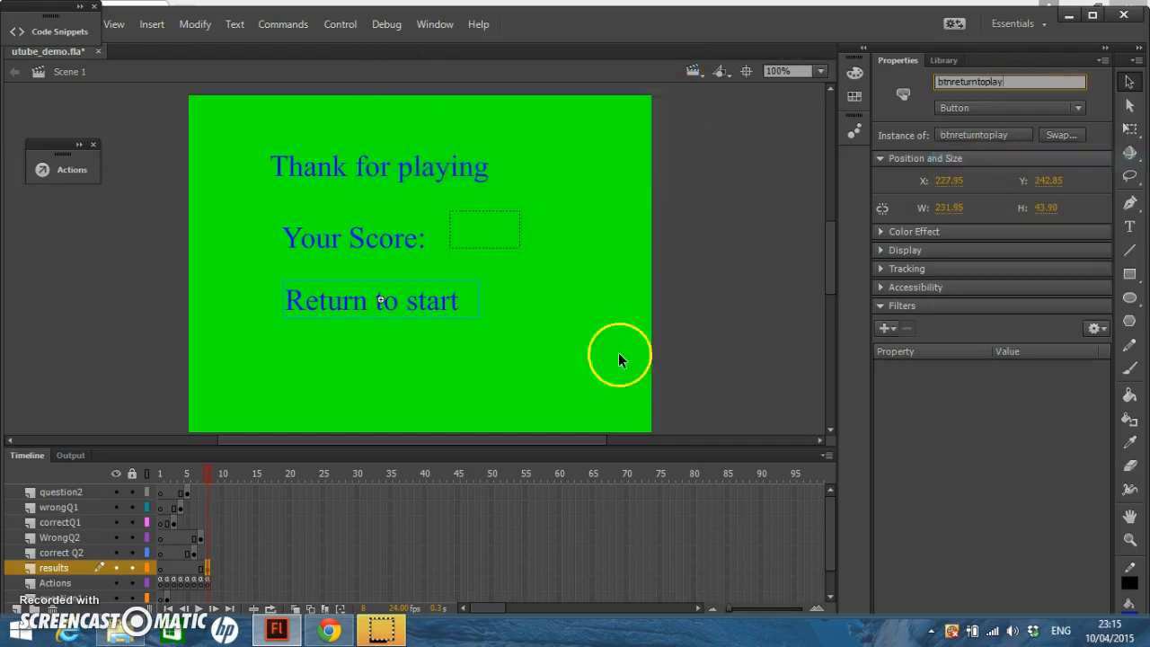
click(539, 375)
click(394, 303)
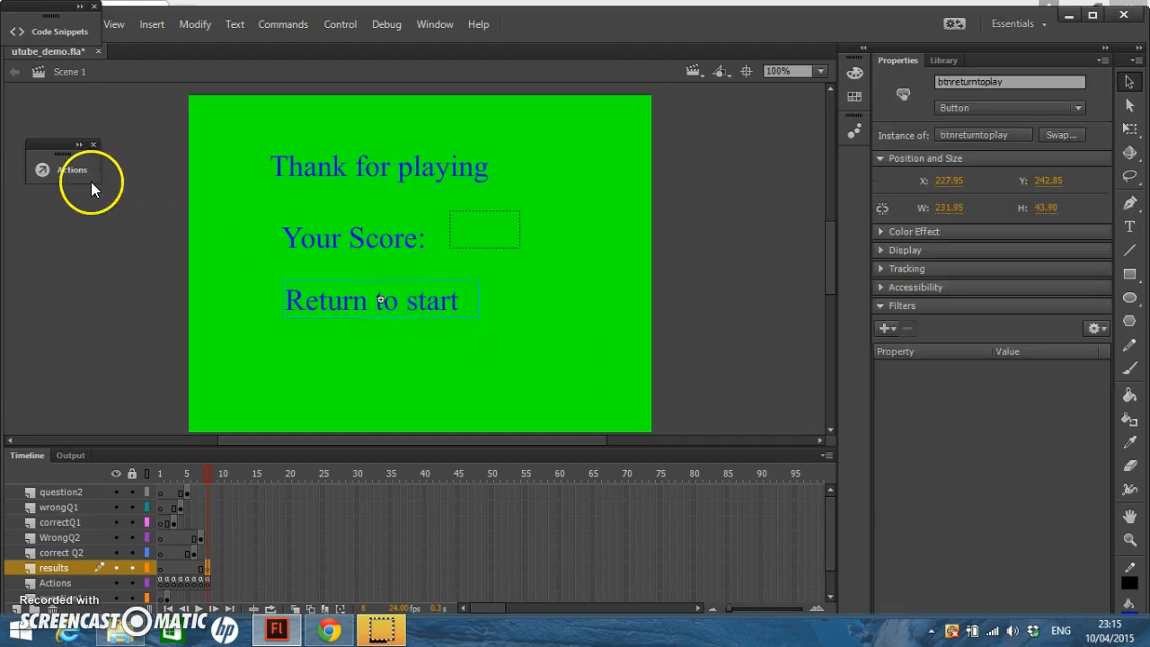
Step: Delete the name "scoretext" in front of .addEventListener on line 9 of the frame 8 ActionScript
click(84, 173)
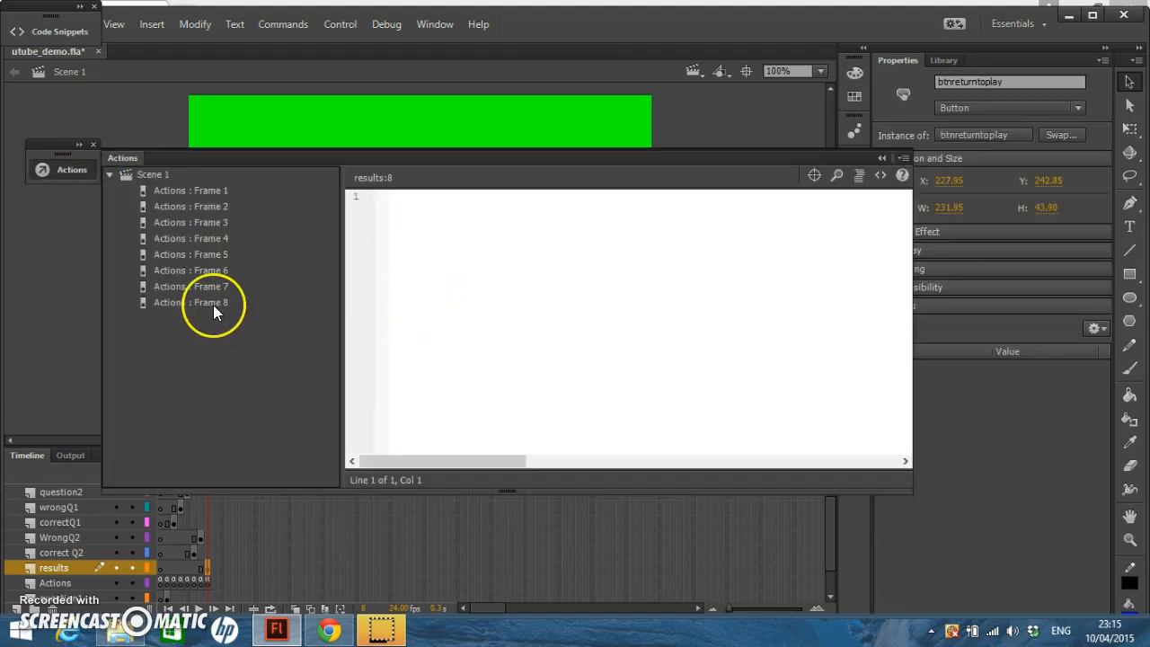
click(213, 305)
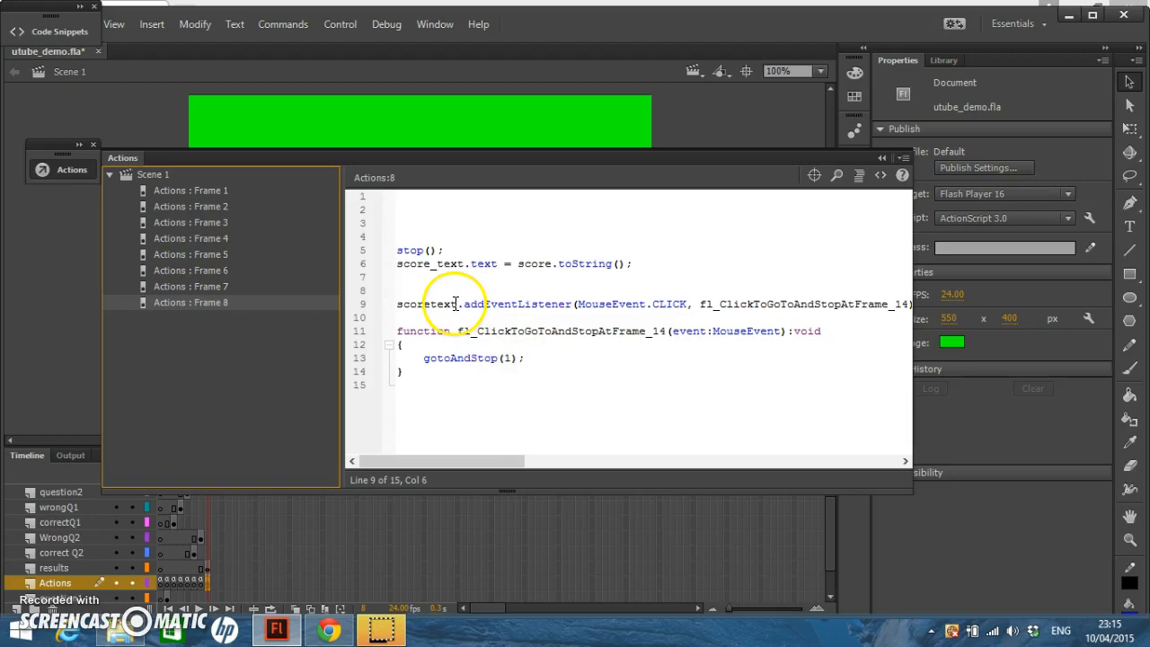
drag(456, 304, 401, 309)
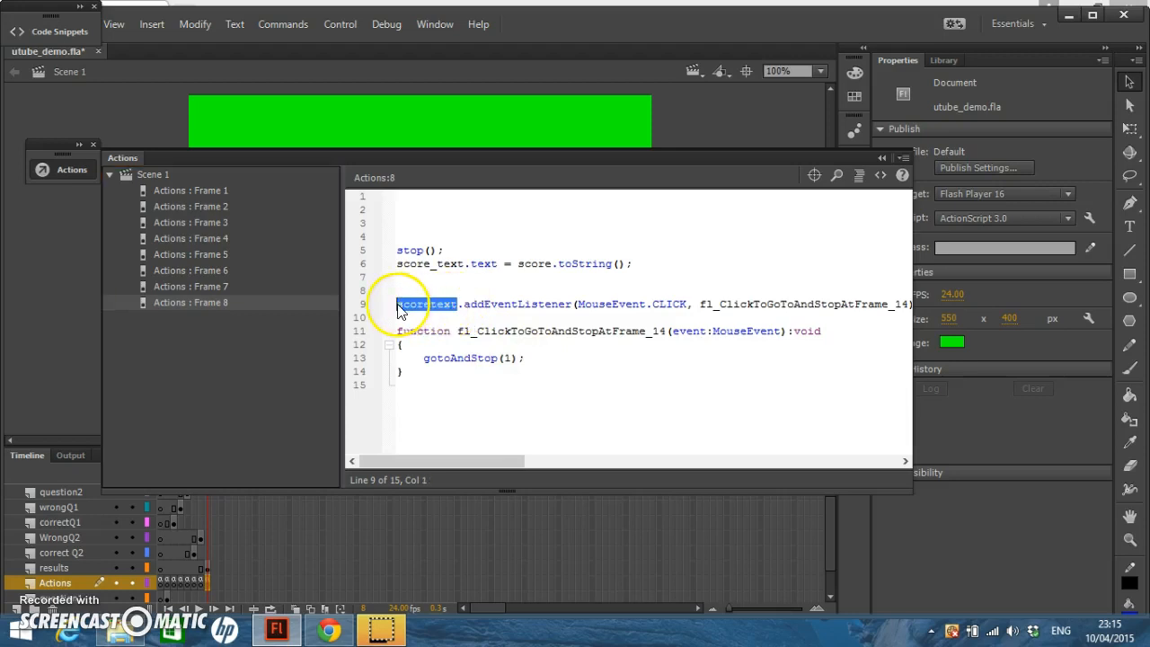
key(BackSpace)
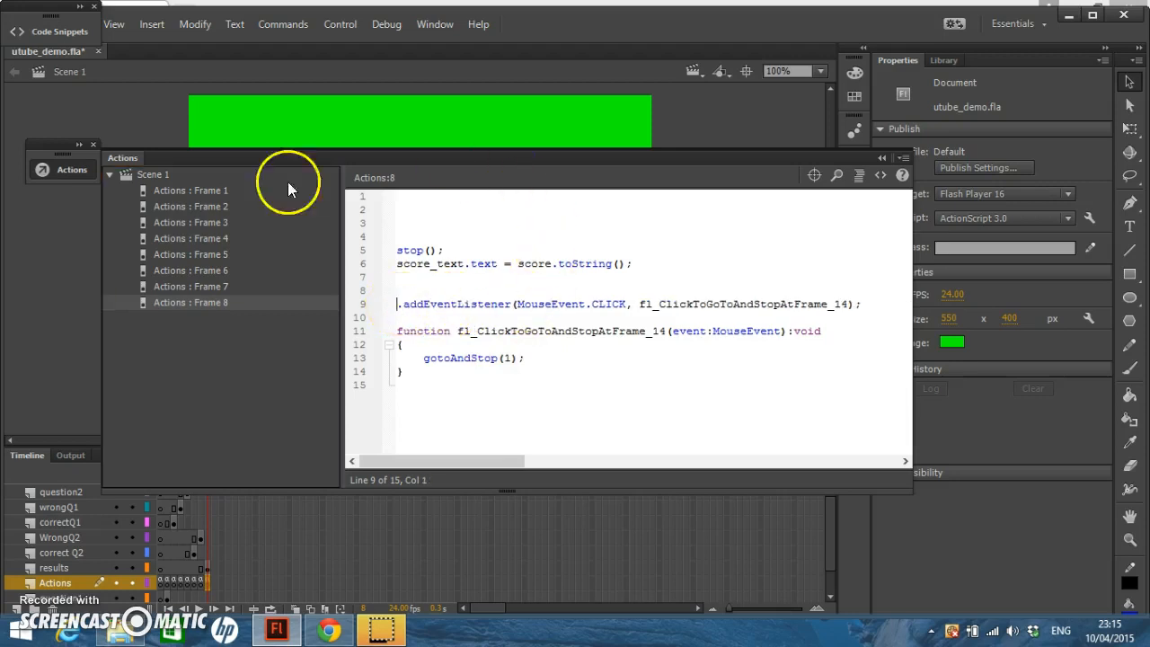
click(722, 130)
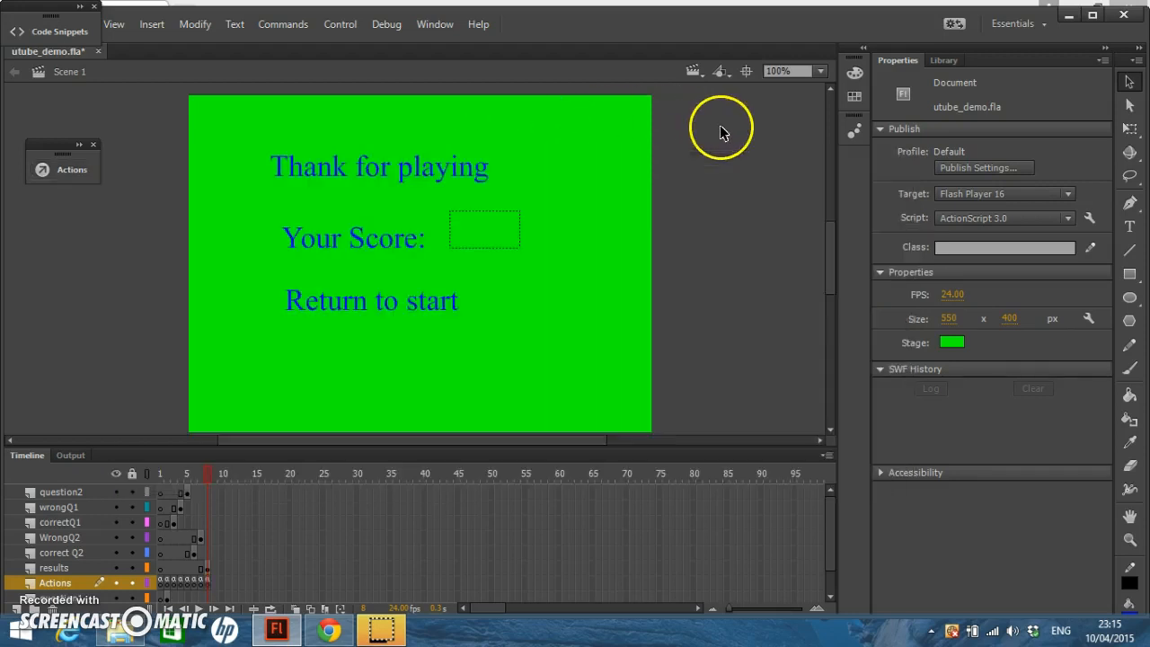
Step: Copy the "Return to start" button's instance name and paste "btnreturntoplay" before .addEventListener on line 9 of the frame 8 ActionScript
click(431, 295)
click(988, 83)
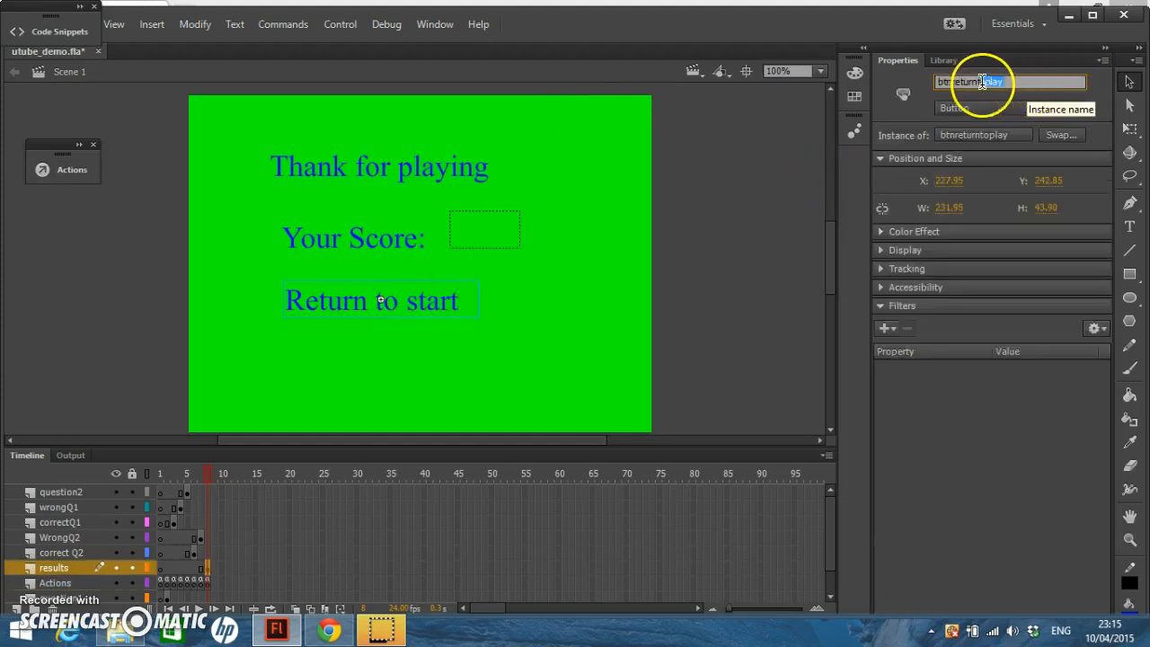
right_click(955, 83)
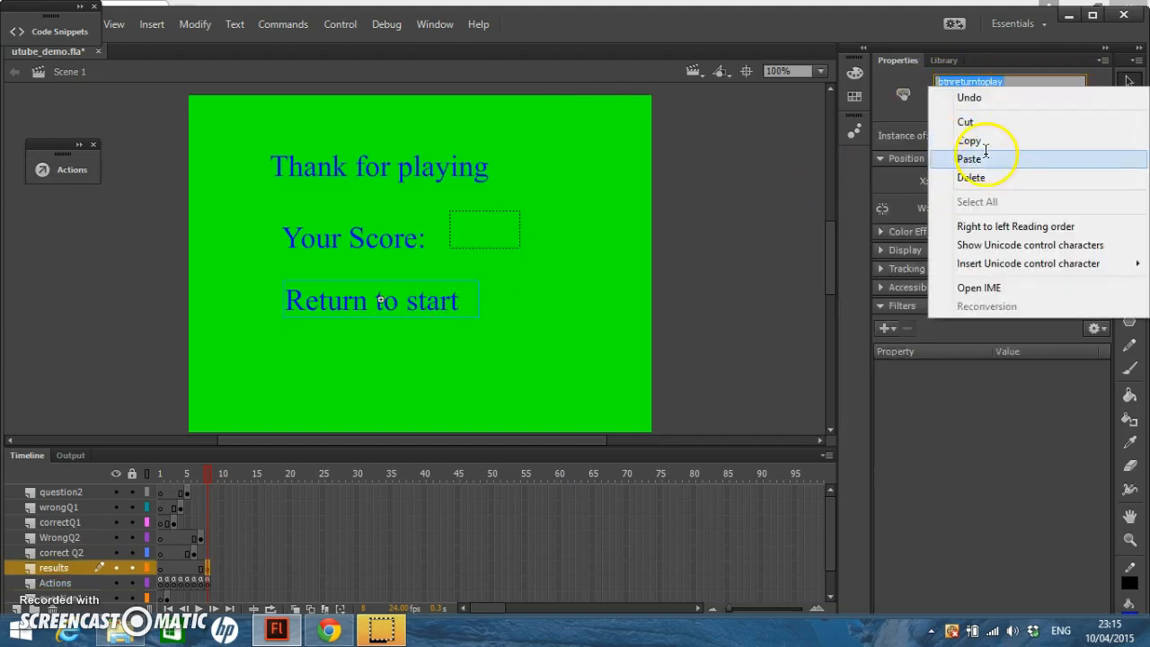
click(985, 142)
click(80, 169)
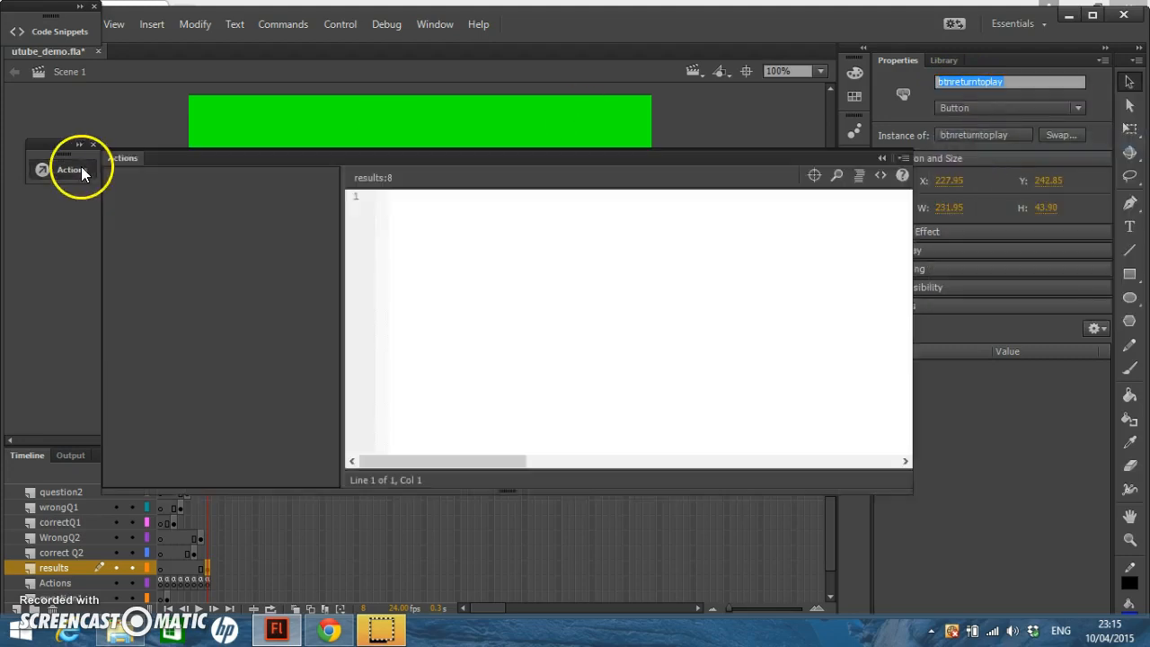
click(194, 302)
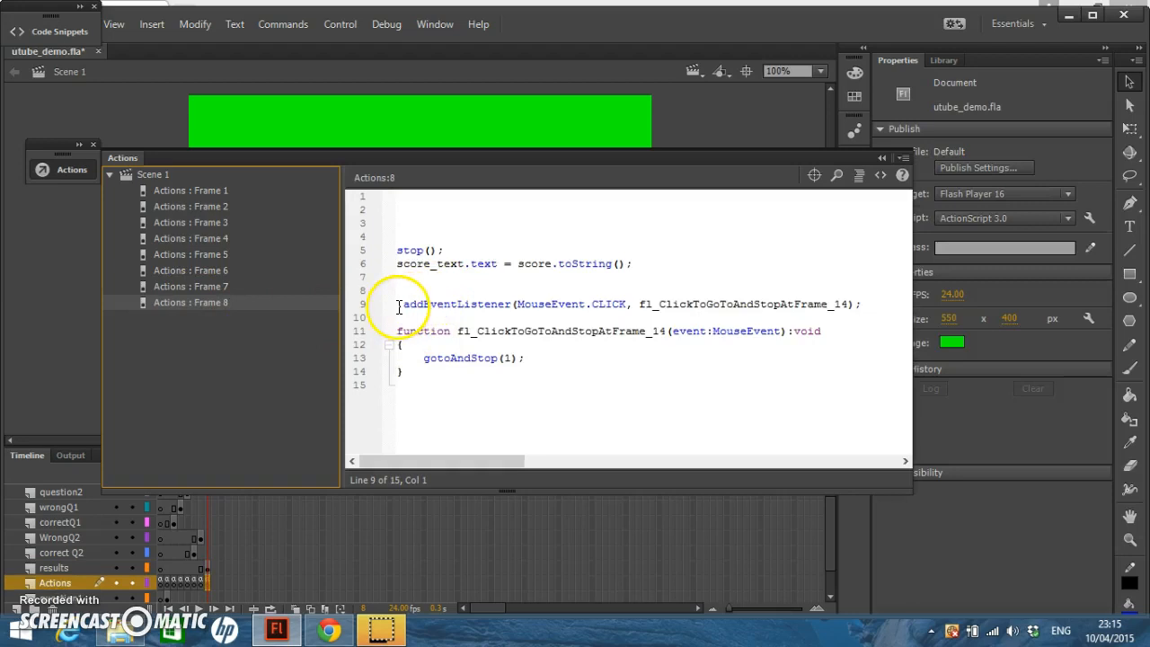
right_click(398, 306)
click(455, 381)
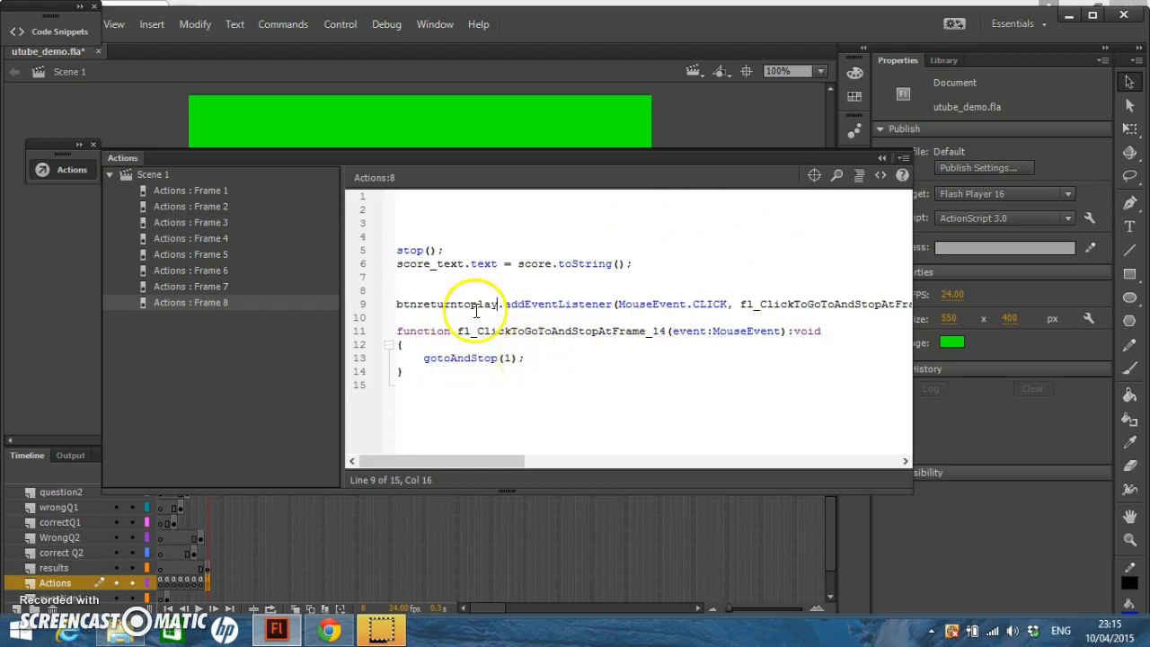
click(881, 161)
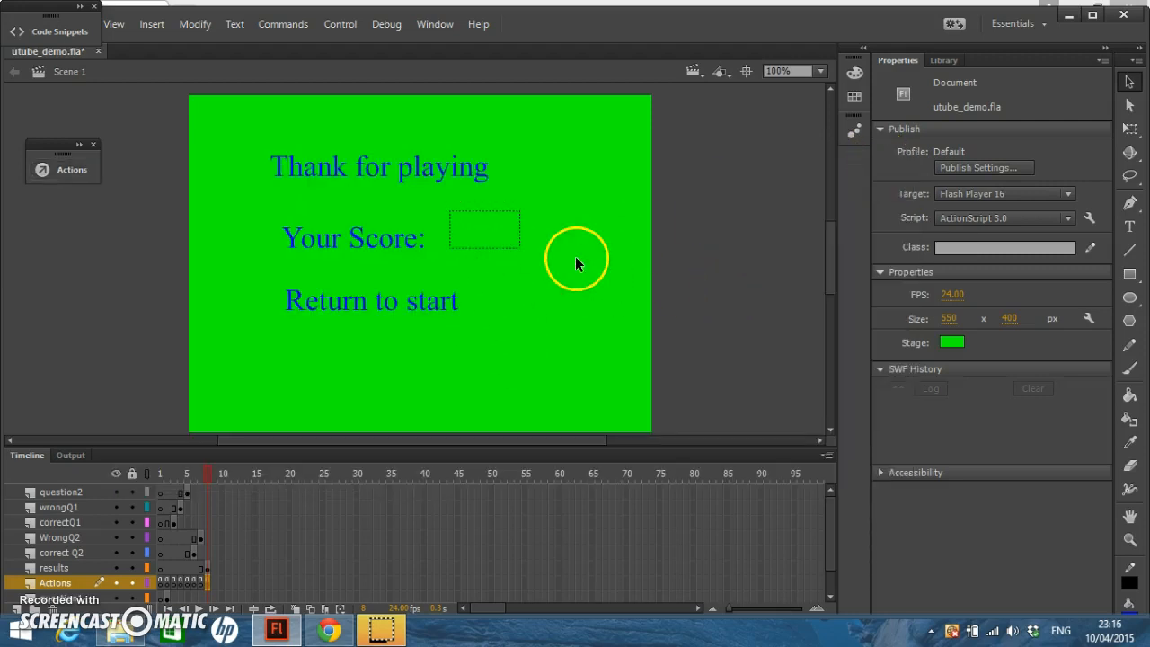
Step: Inspect the properties of the score field beside "Your Score:", checking its instance name and its Dynamic Text type
click(505, 232)
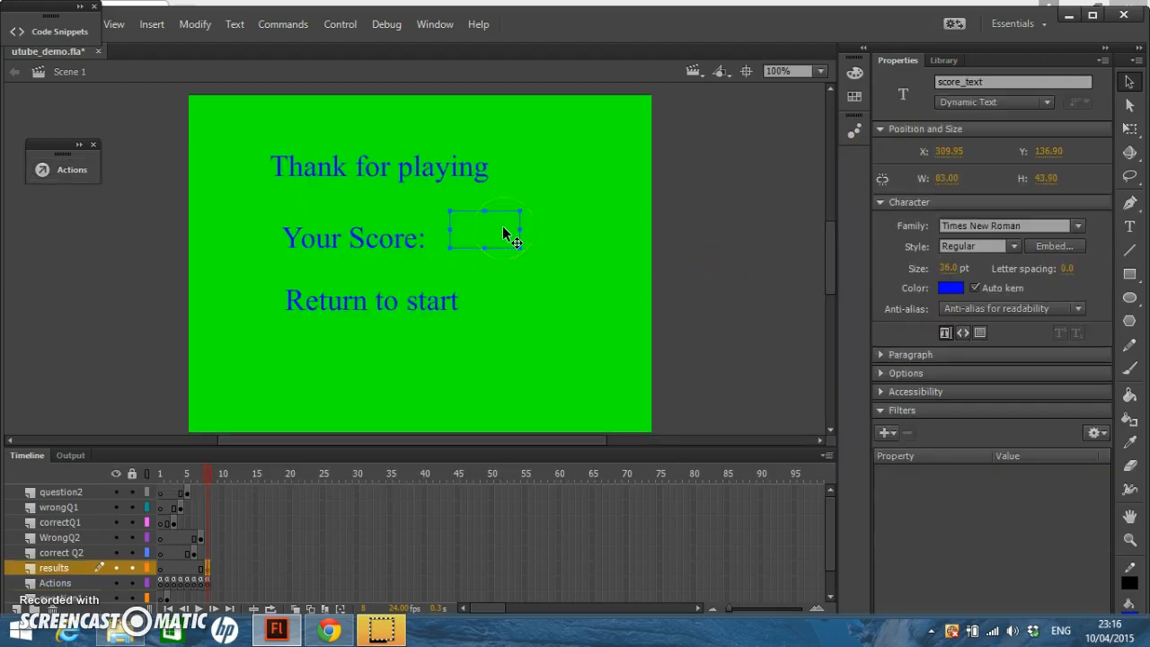
click(1036, 103)
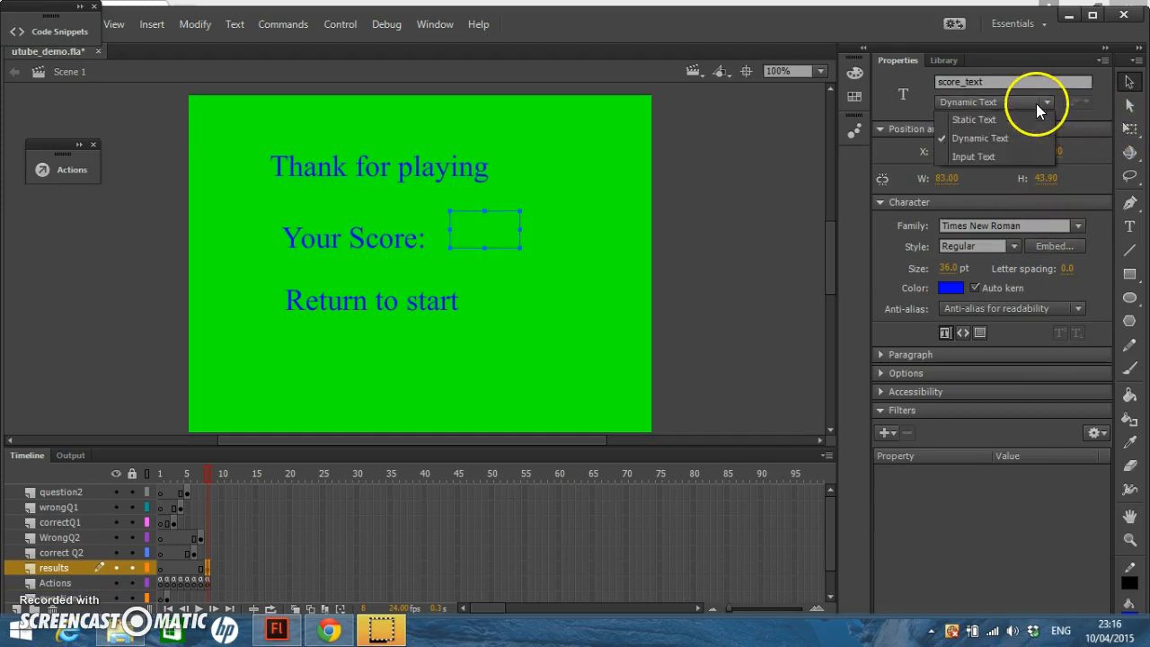
click(989, 136)
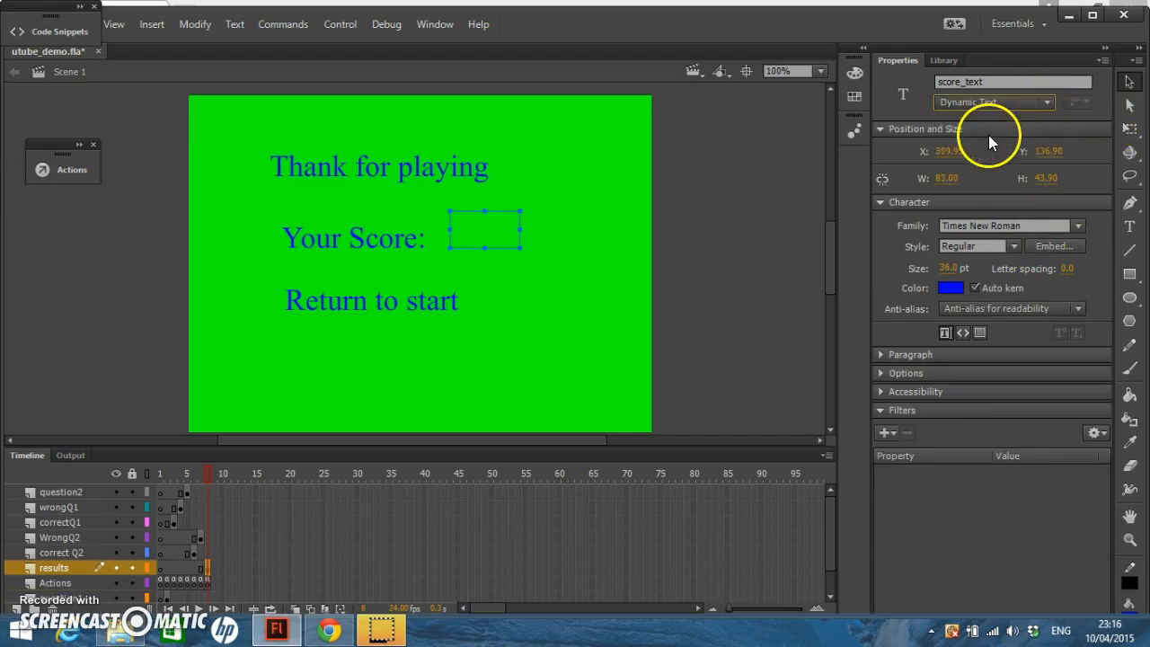
click(528, 285)
click(485, 232)
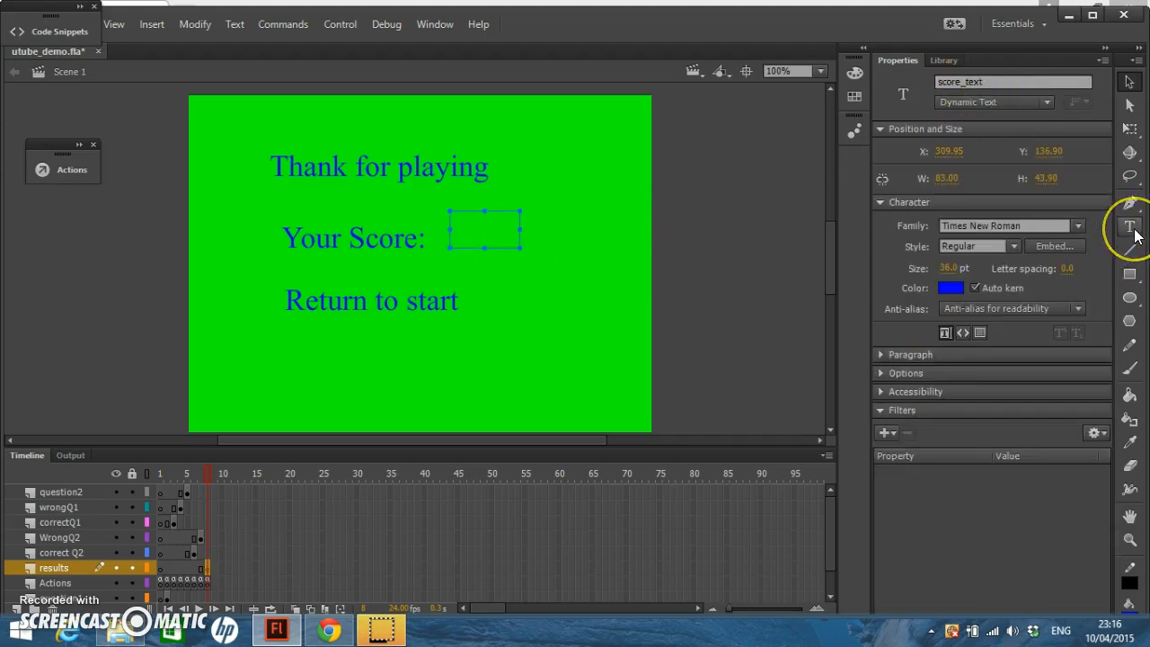
Step: Draw an empty dynamic text field about 97 by 82 px below and to the right of "Return to start"
click(604, 373)
click(512, 335)
drag(528, 329, 588, 380)
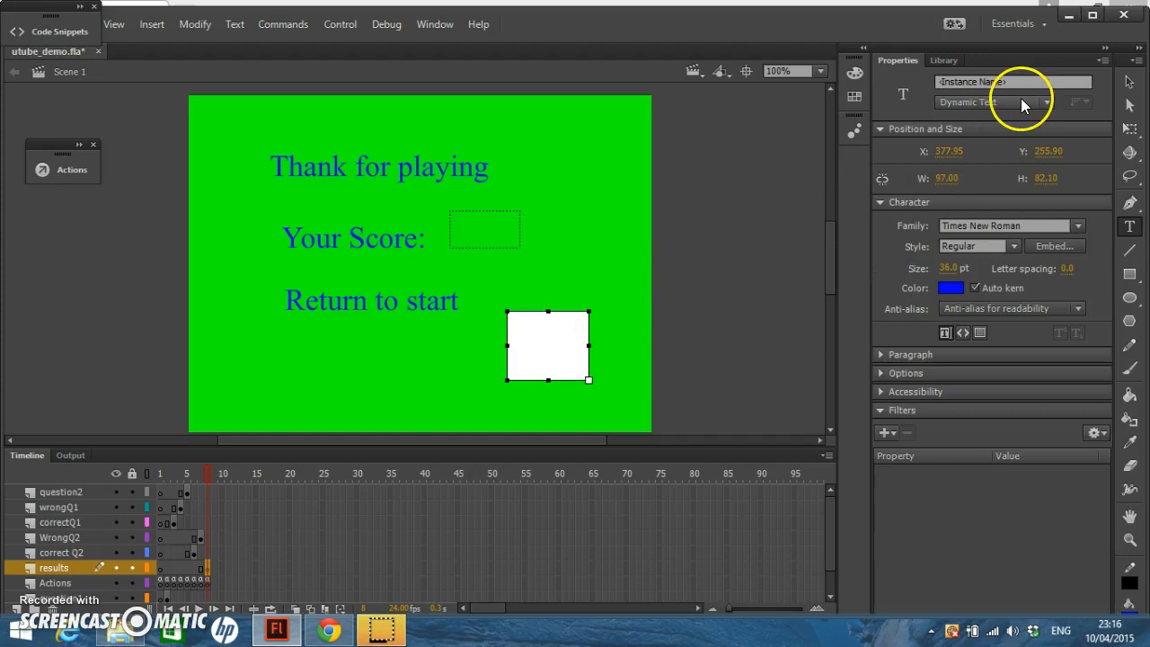
click(1129, 82)
click(612, 305)
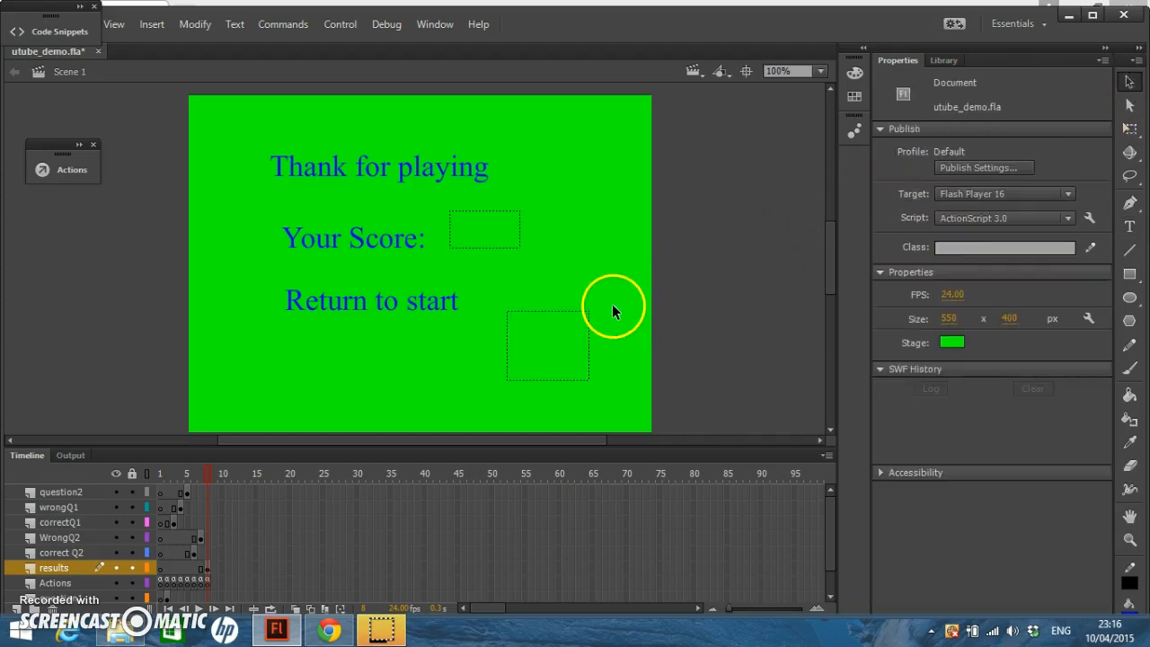
Step: Delete the empty dynamic text field below and to the right of "Return to start"
click(568, 342)
key(Delete)
Step: Inspect the font embedding settings of the score field beside "Your Score:" and leave them as they are
click(490, 235)
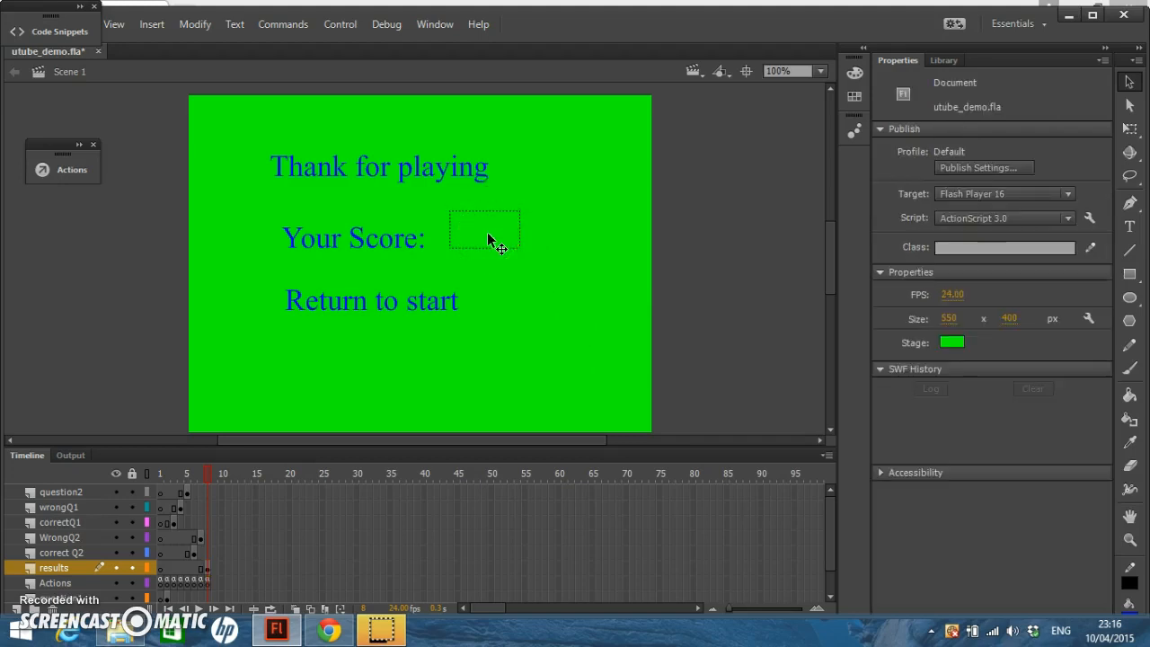
click(487, 232)
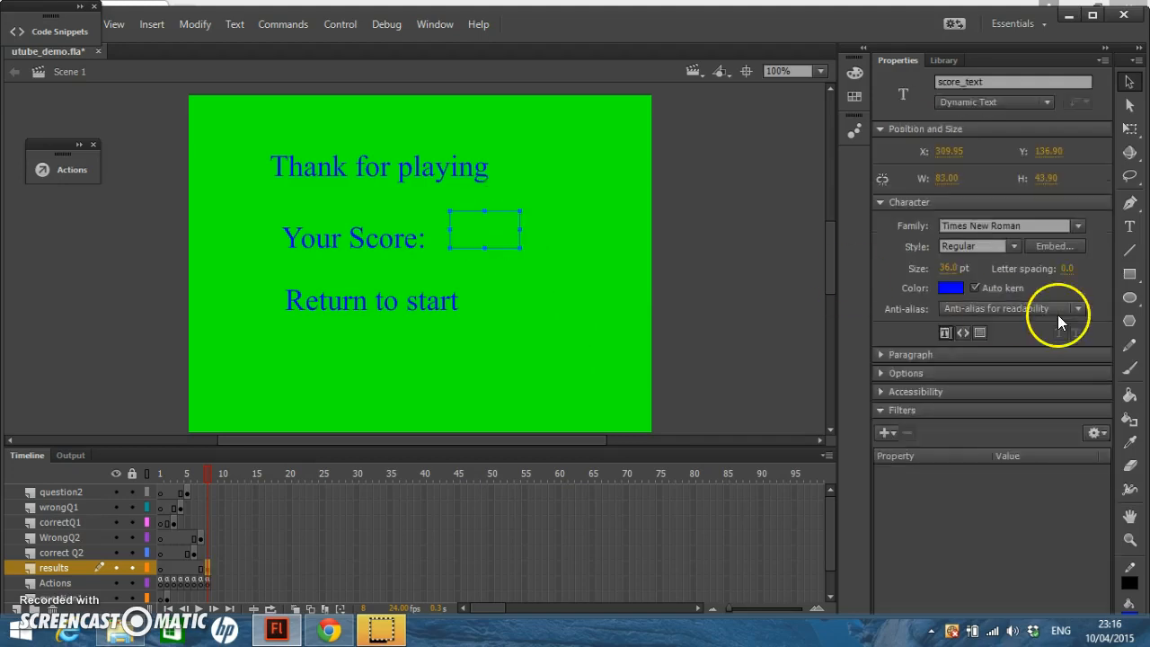
click(1066, 246)
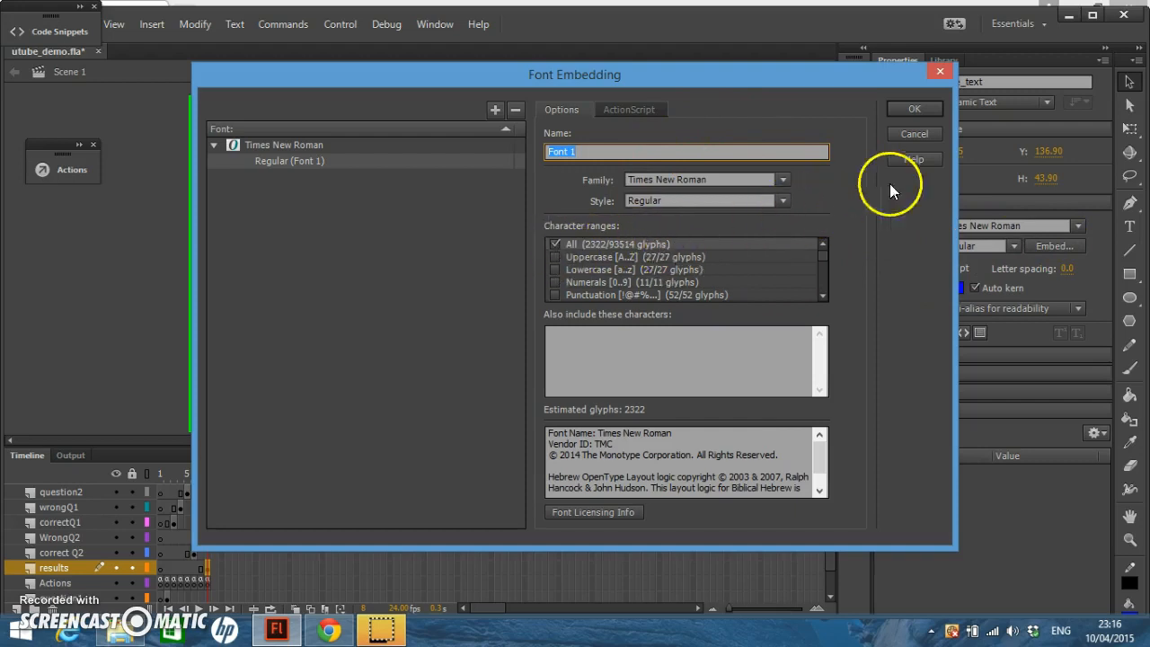
click(940, 71)
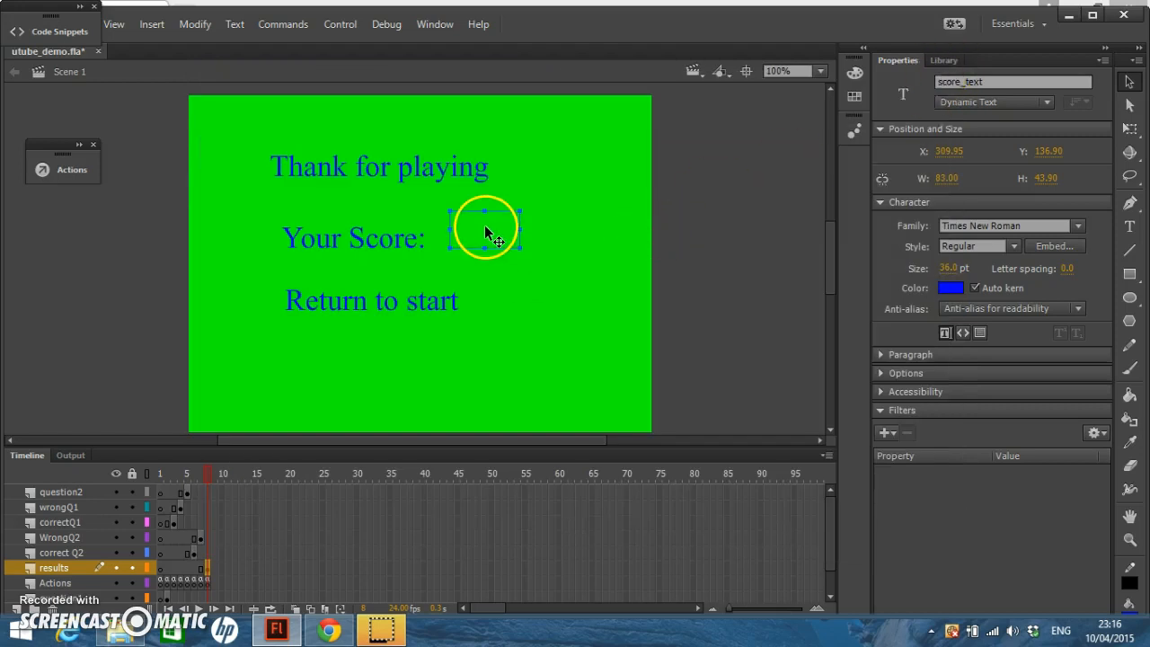
Step: Move the score field down to Y 146.90 so it lines up with "Your Score:"
click(550, 301)
click(501, 236)
click(551, 322)
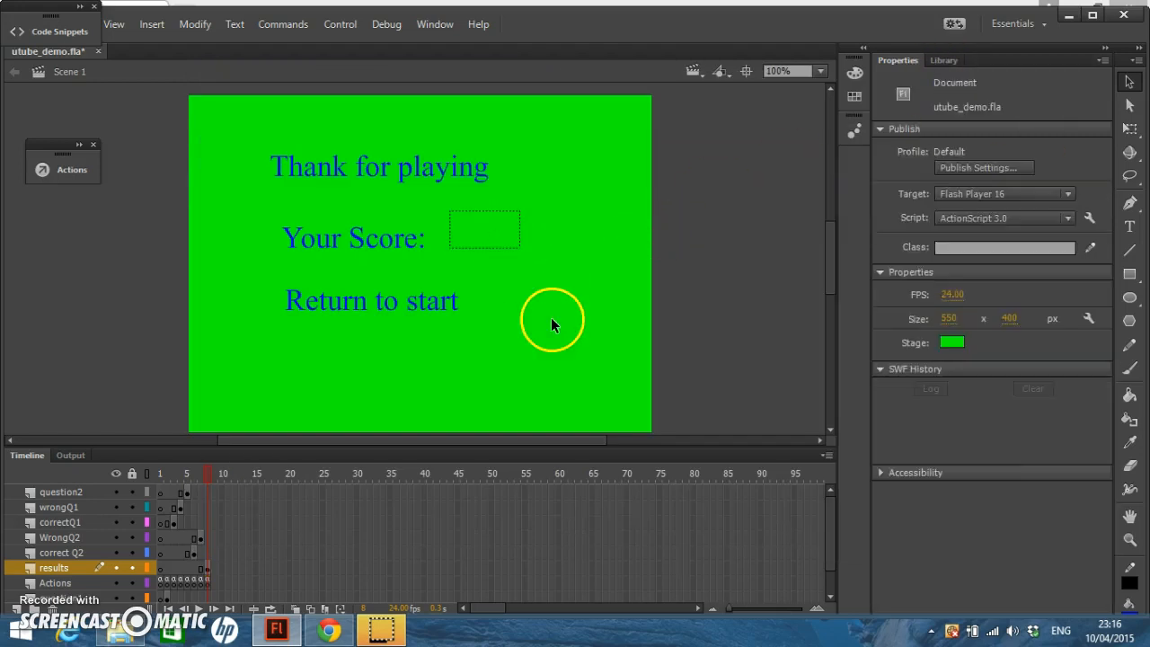
click(497, 236)
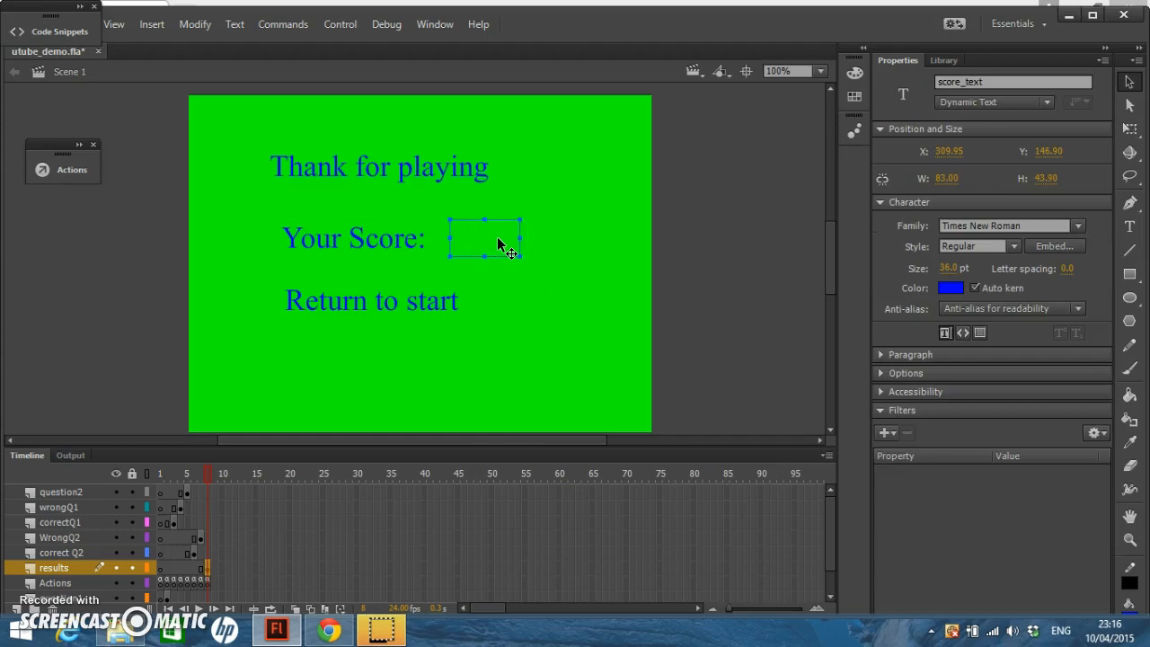
click(571, 261)
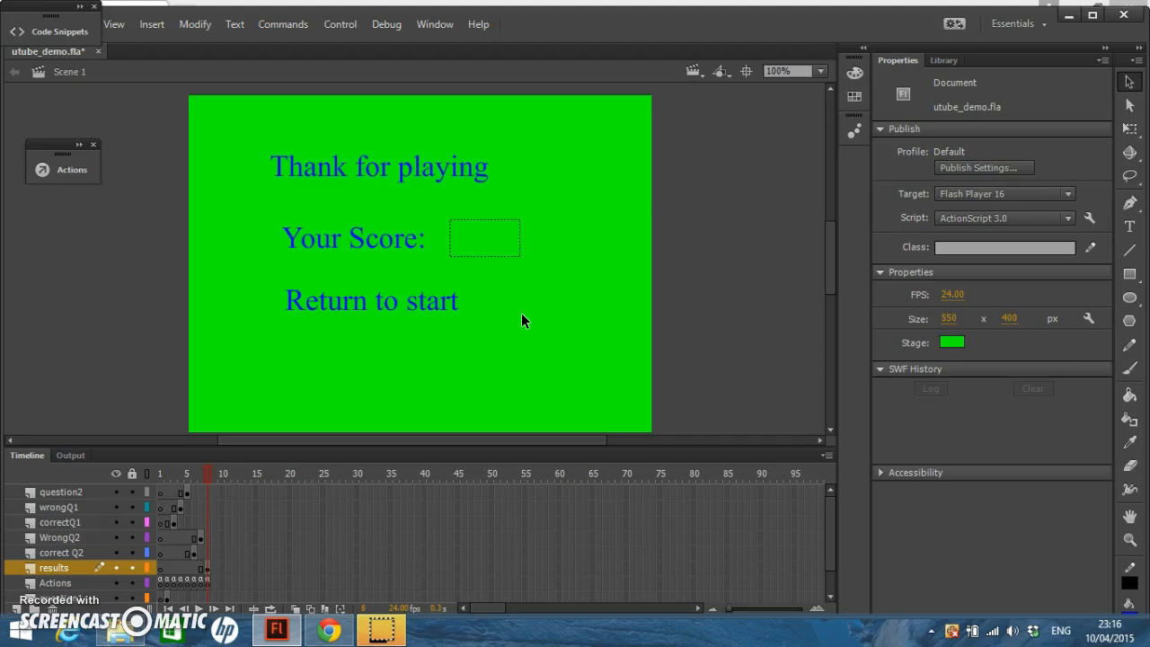
Step: Examine the score variable declaration in the frame 1 ActionScript and the score++ lines in the frame 2 and frame 5 scripts
click(68, 171)
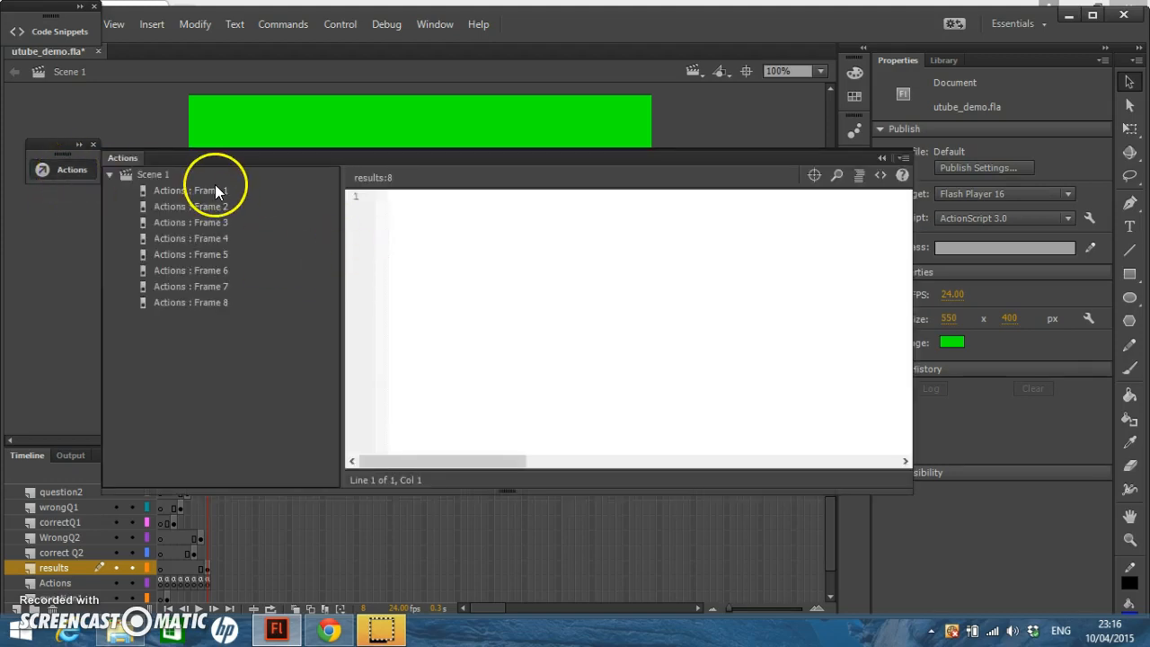
click(216, 190)
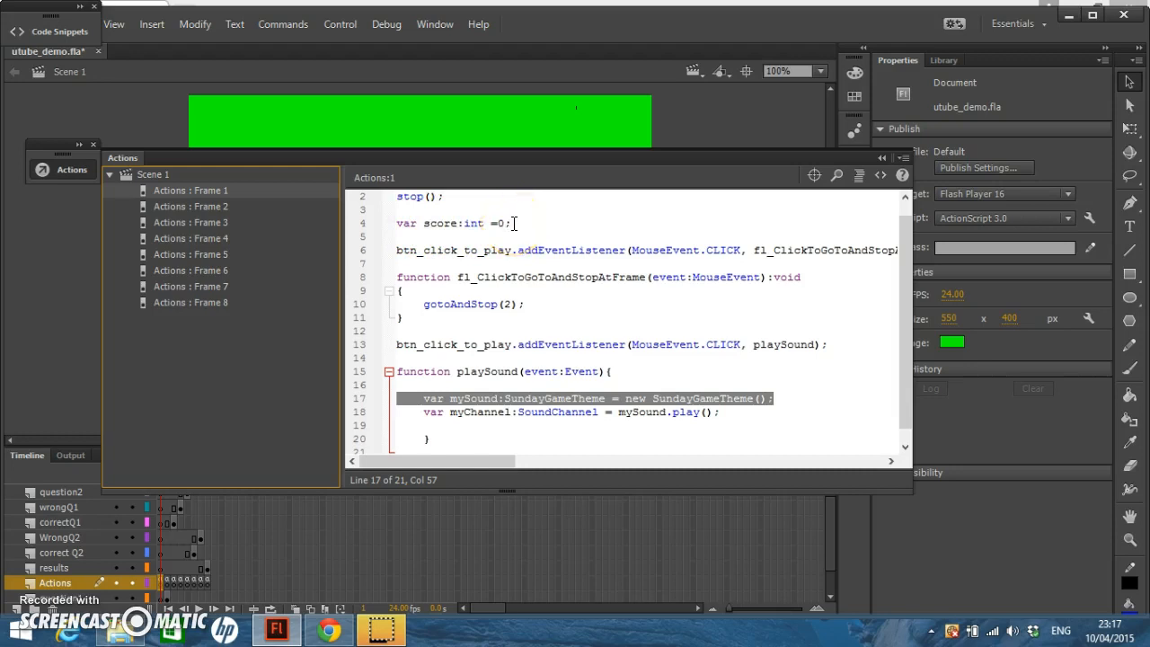
click(705, 304)
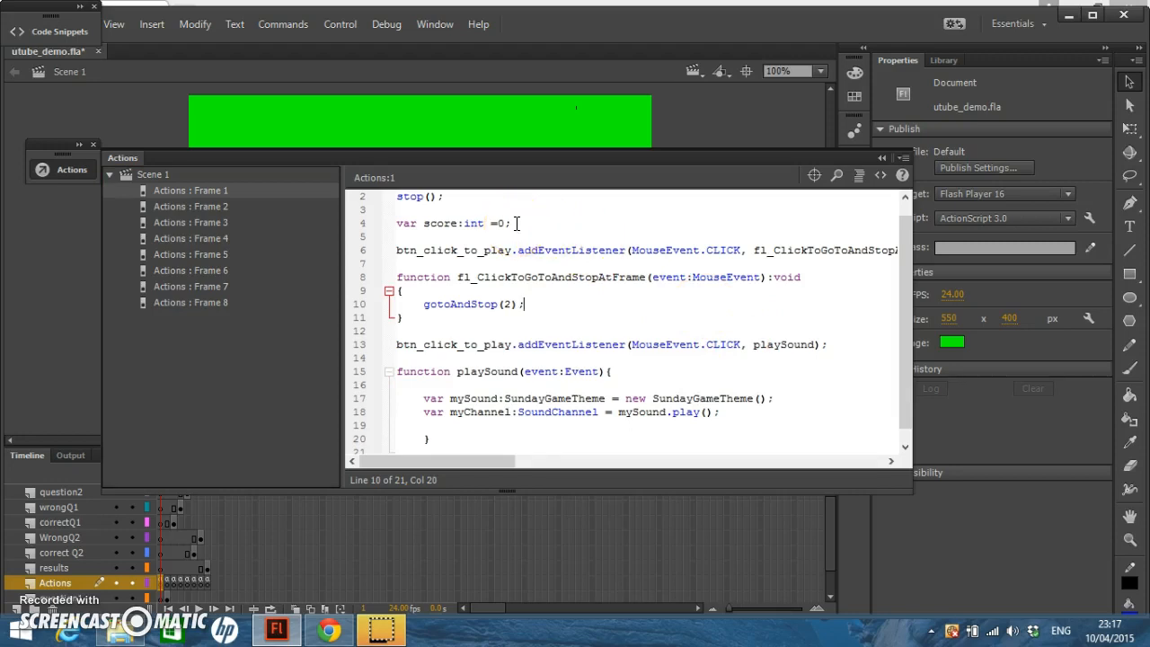
click(208, 208)
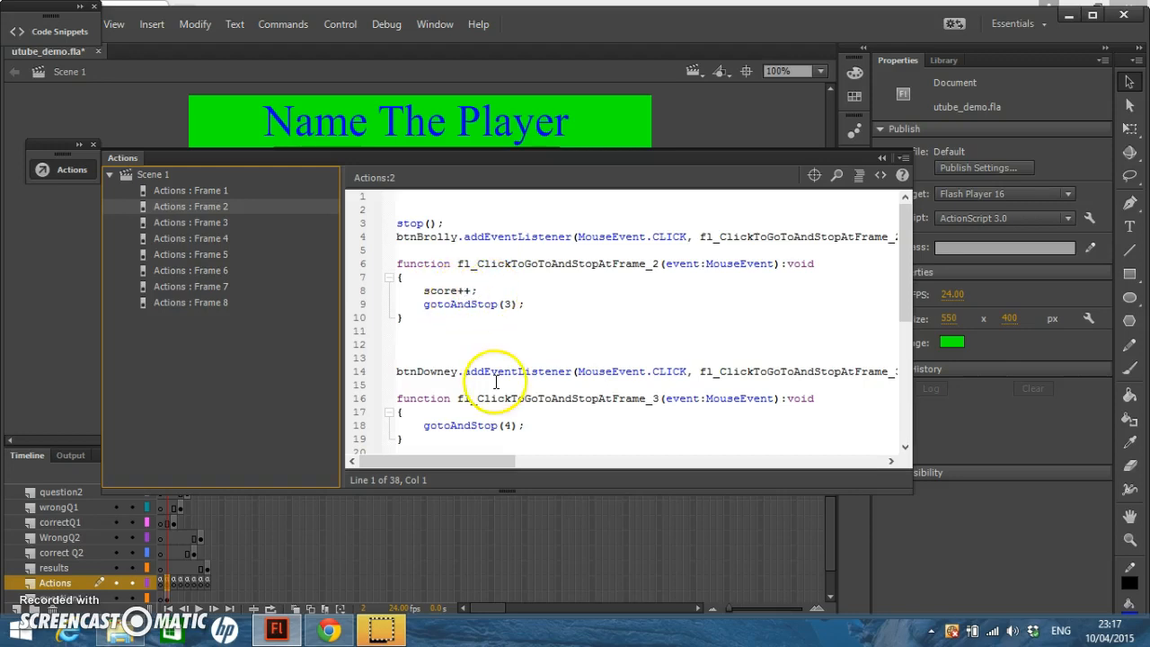
drag(902, 271, 898, 233)
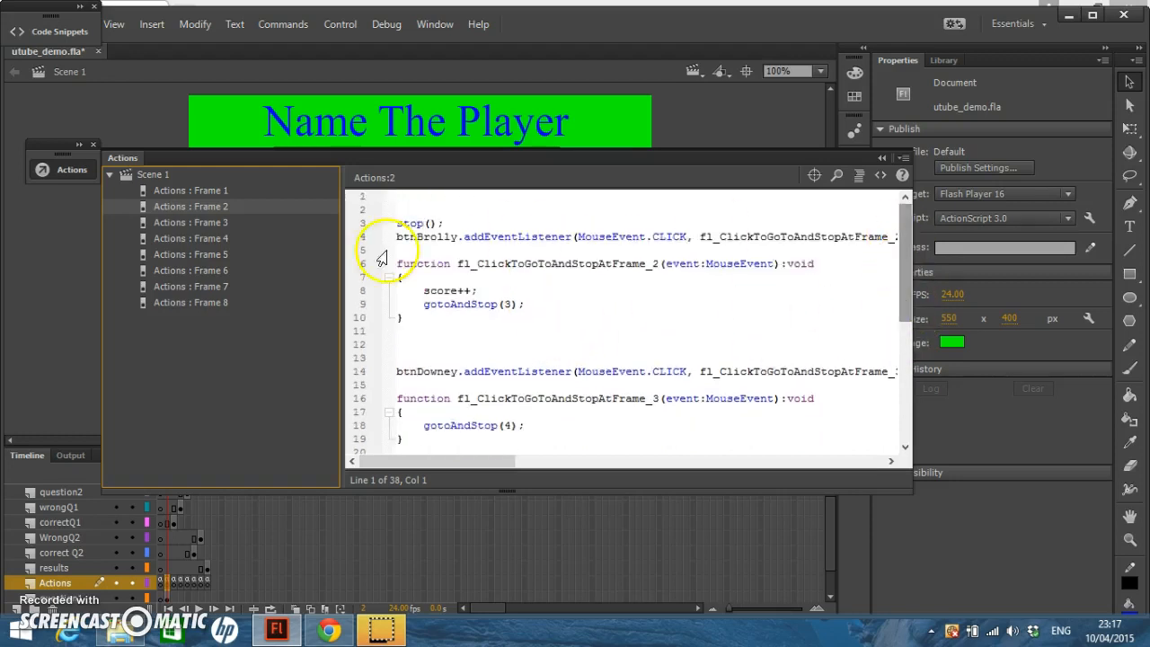
click(223, 254)
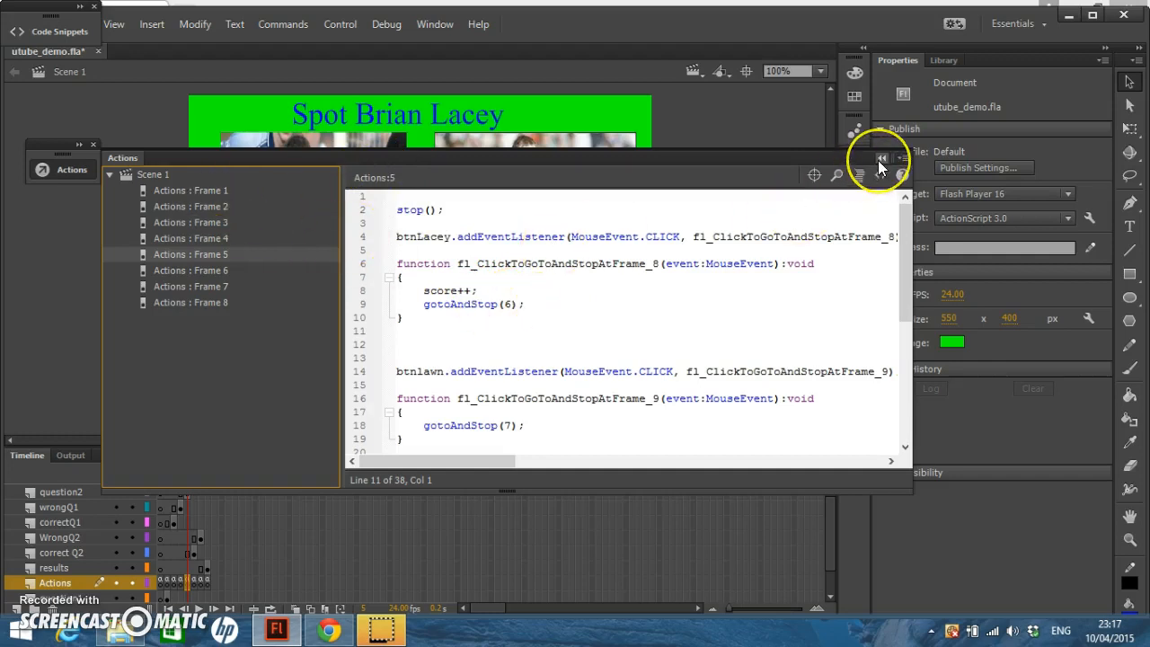
Step: Examine the "Click To Play" button's playSound listener and function in the frame 1 ActionScript
click(217, 192)
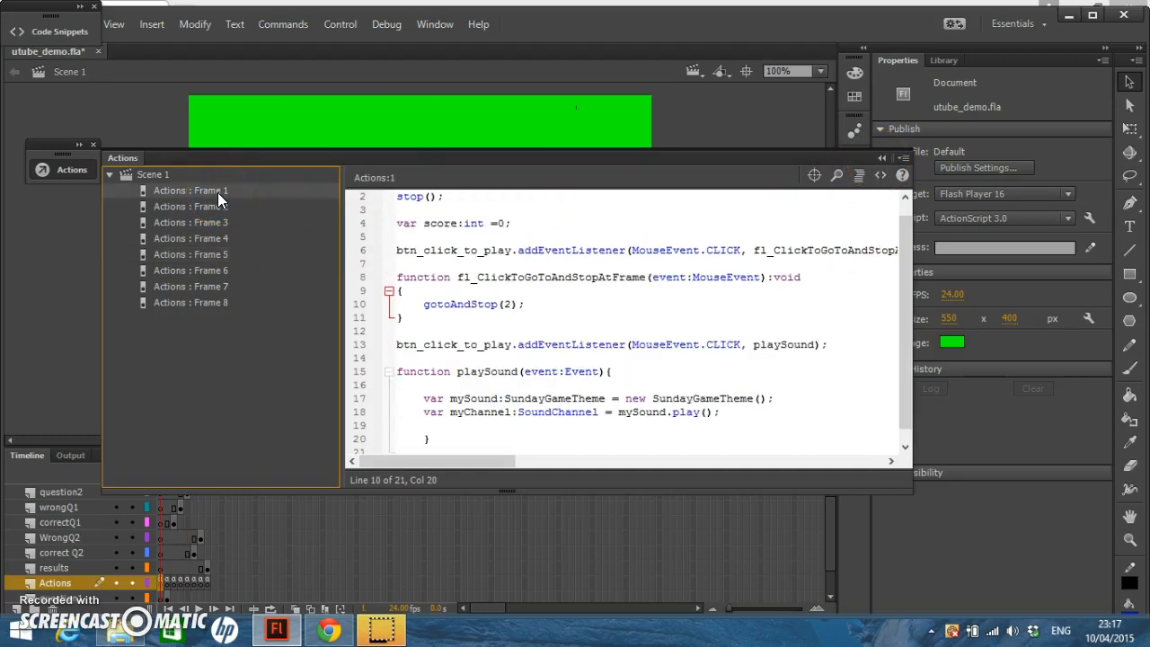
drag(903, 279, 906, 232)
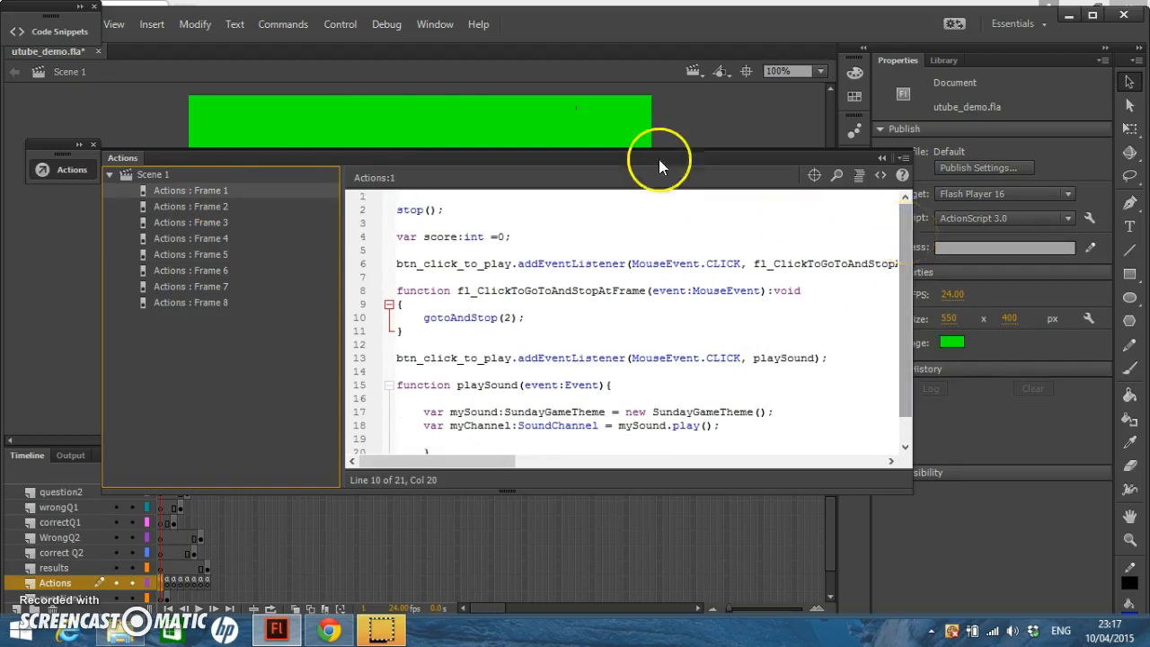
click(732, 142)
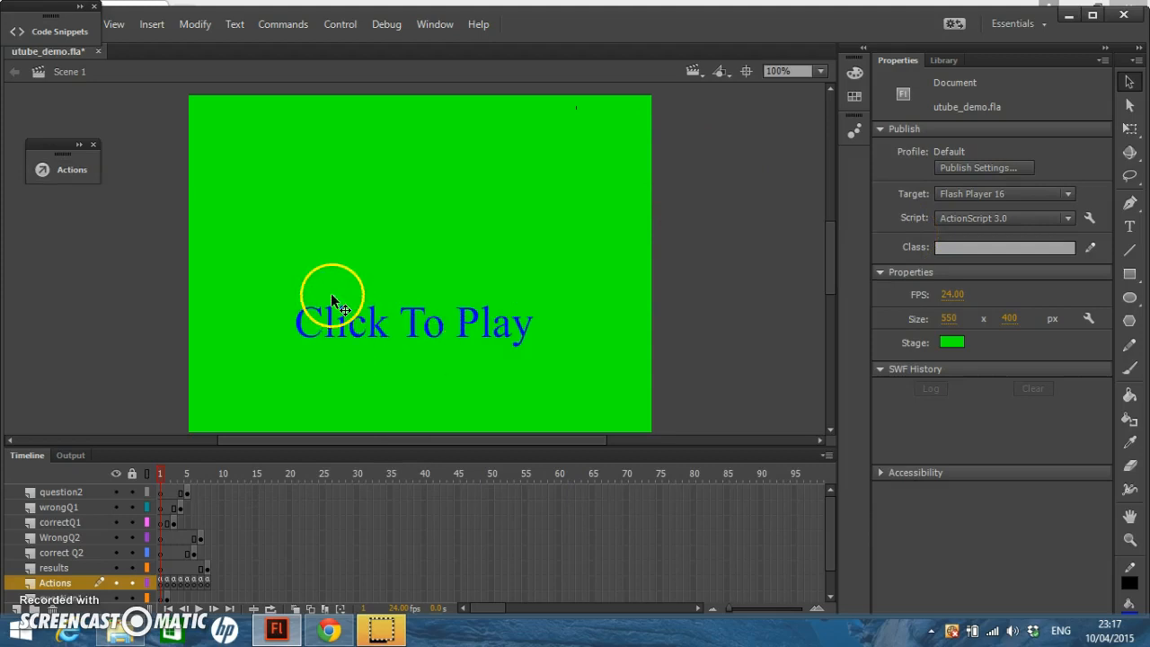
click(67, 179)
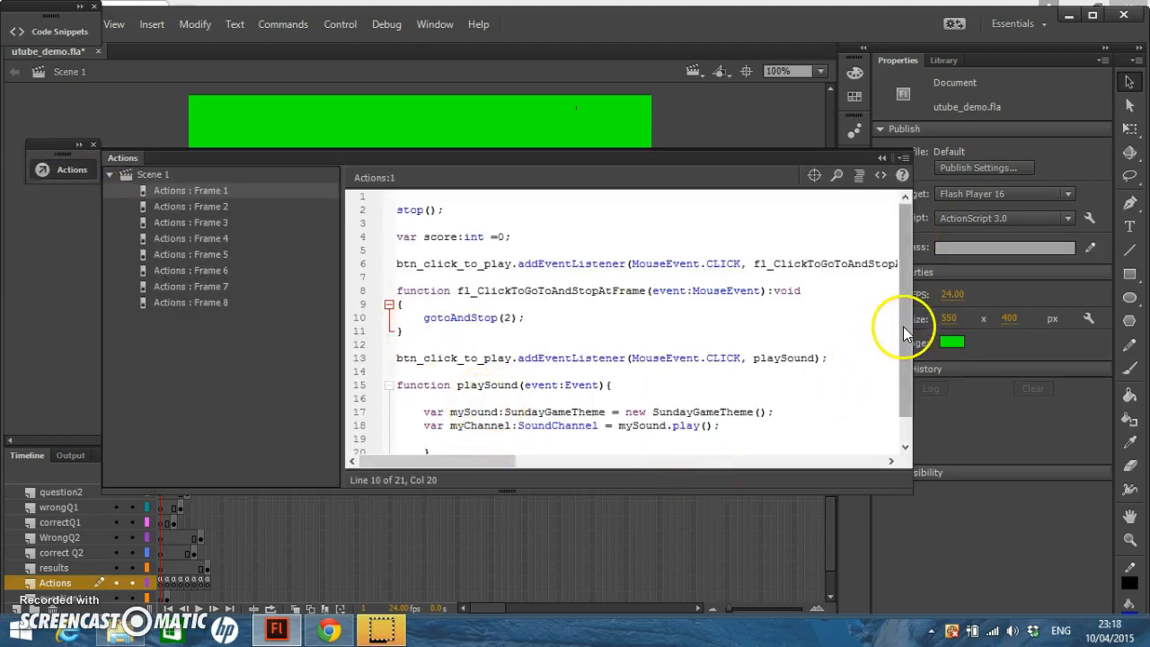
drag(896, 281, 901, 367)
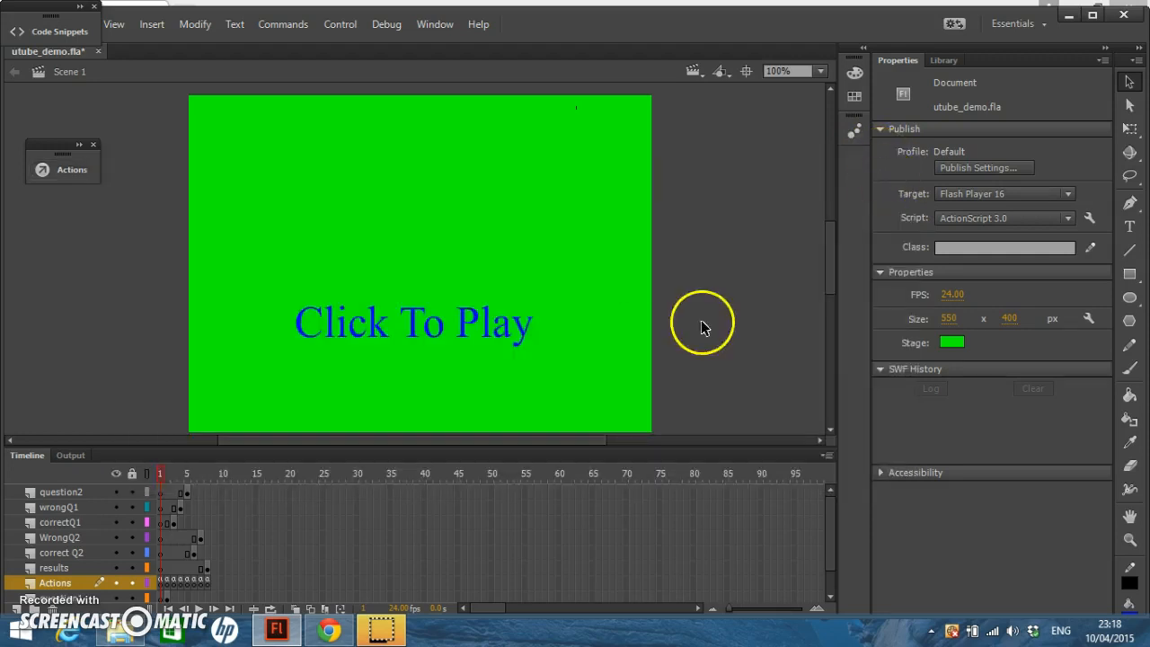
Step: Inspect the ActionScript linkage class of the Original Sunday Game Theme Tune sound and compare it with the frame 1 playSound code
click(946, 61)
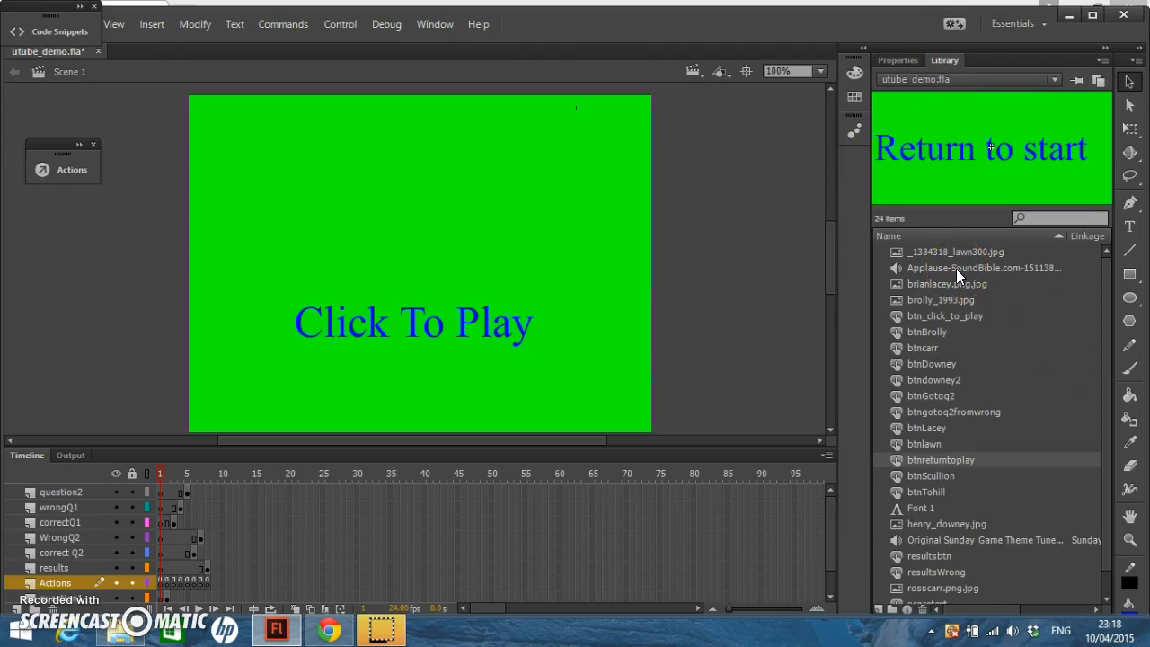
click(953, 542)
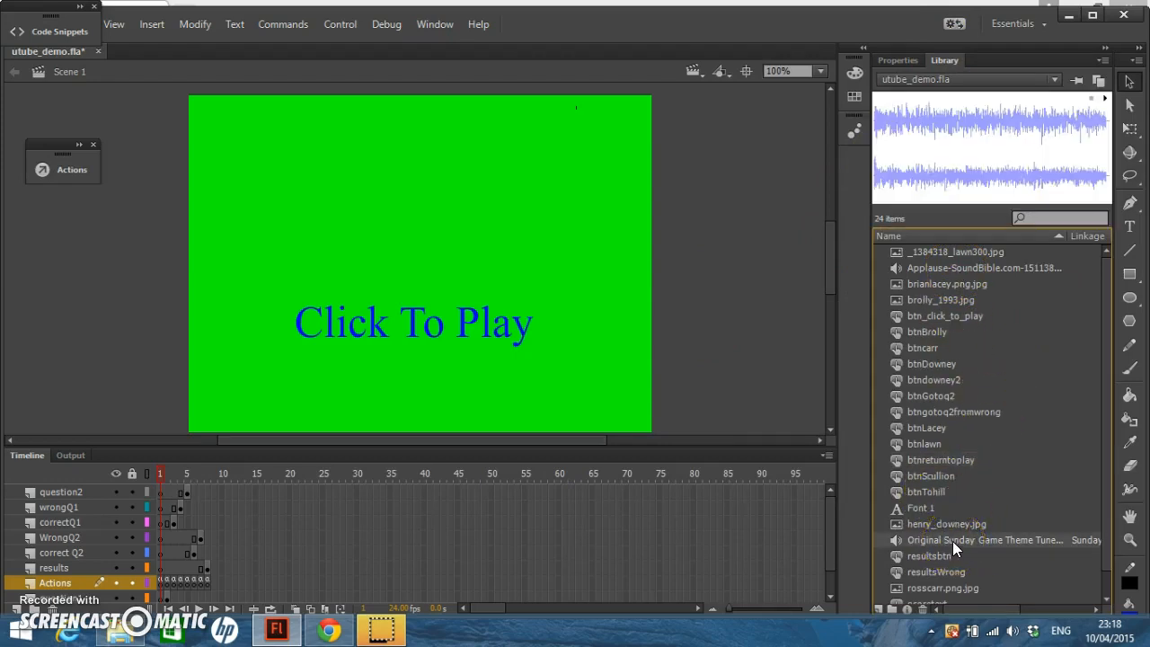
click(903, 610)
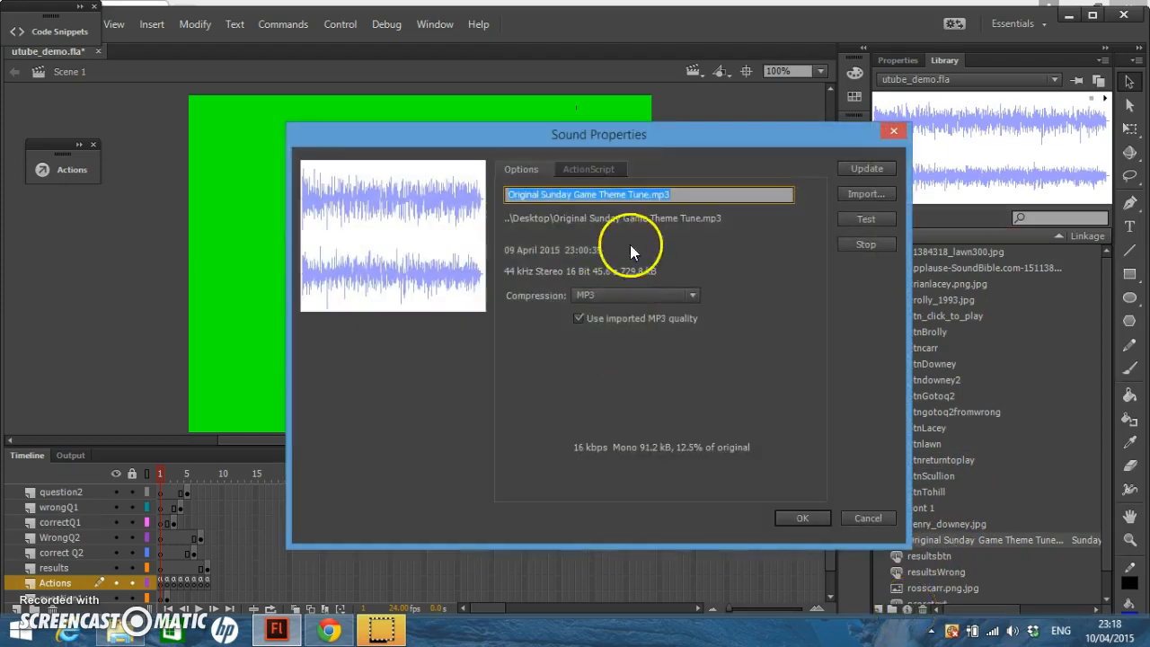
click(594, 170)
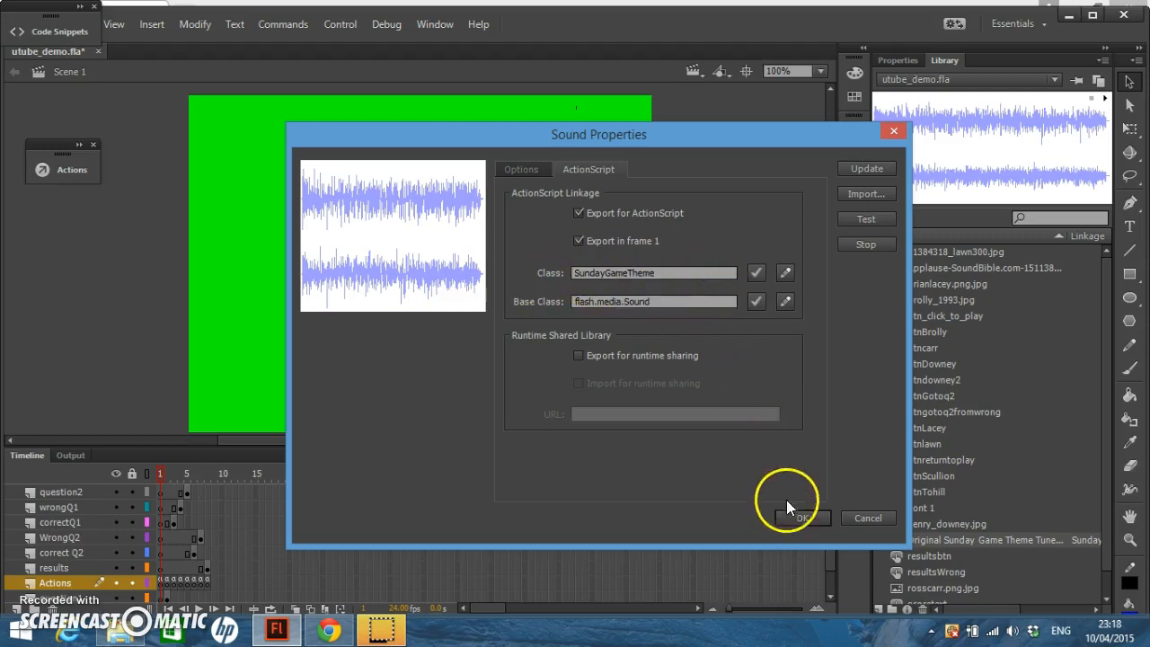
click(892, 135)
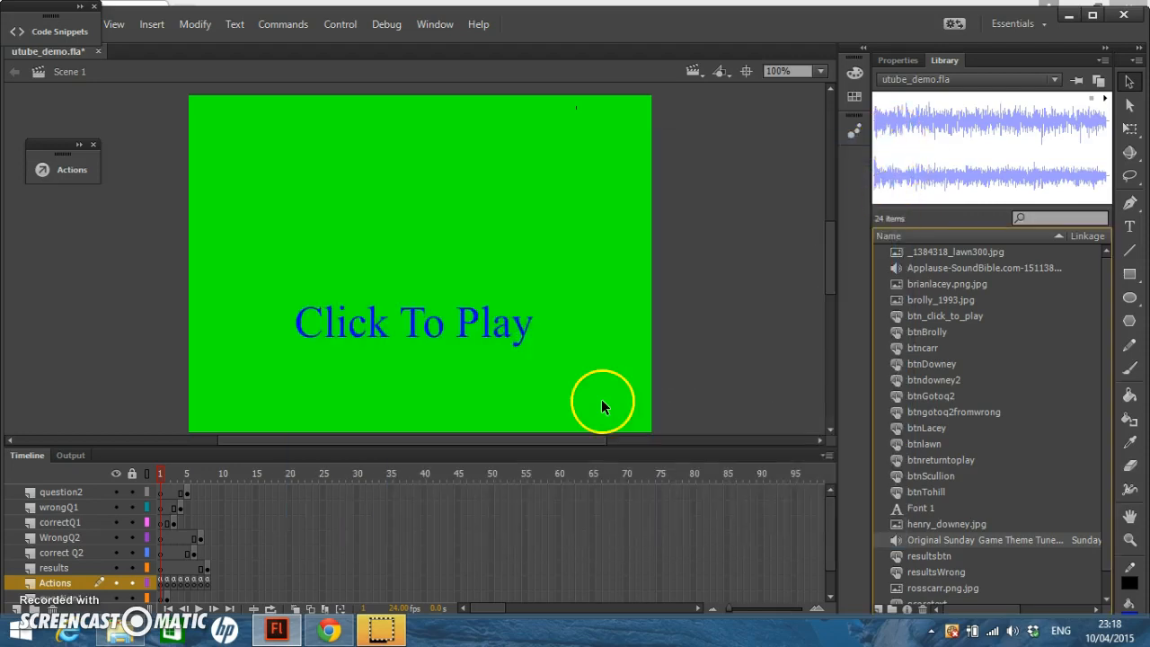
click(76, 170)
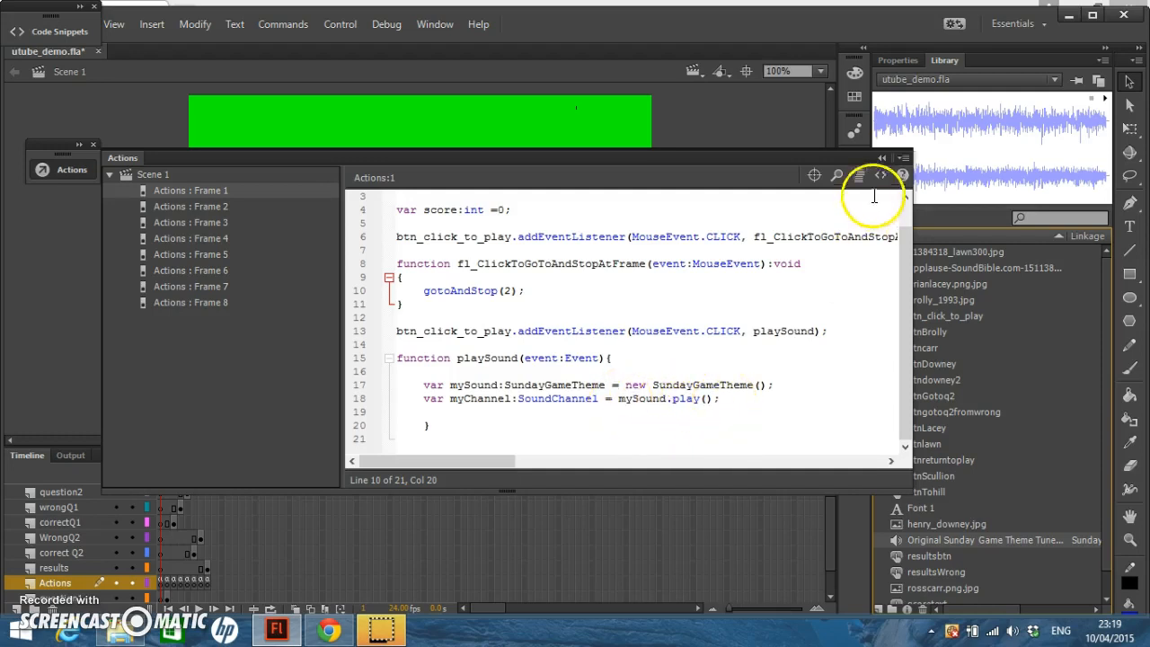
click(884, 159)
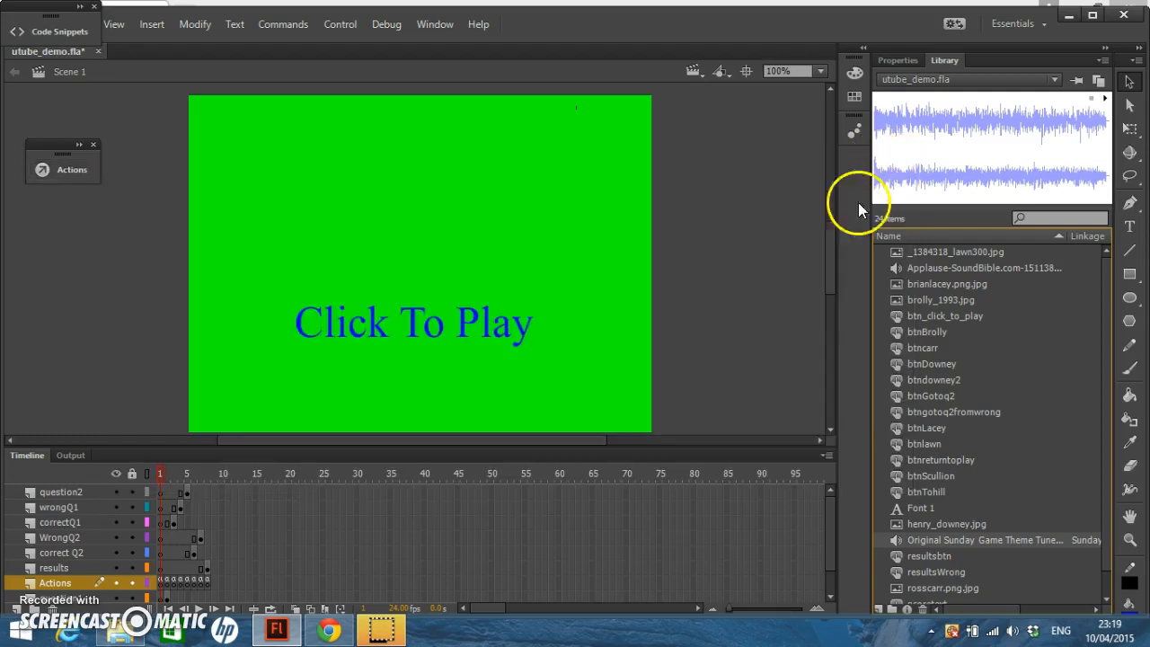
Step: Open the "A:Joe Brolly" button symbol on frame 2 for editing and insert a keyframe in its Down state
click(166, 492)
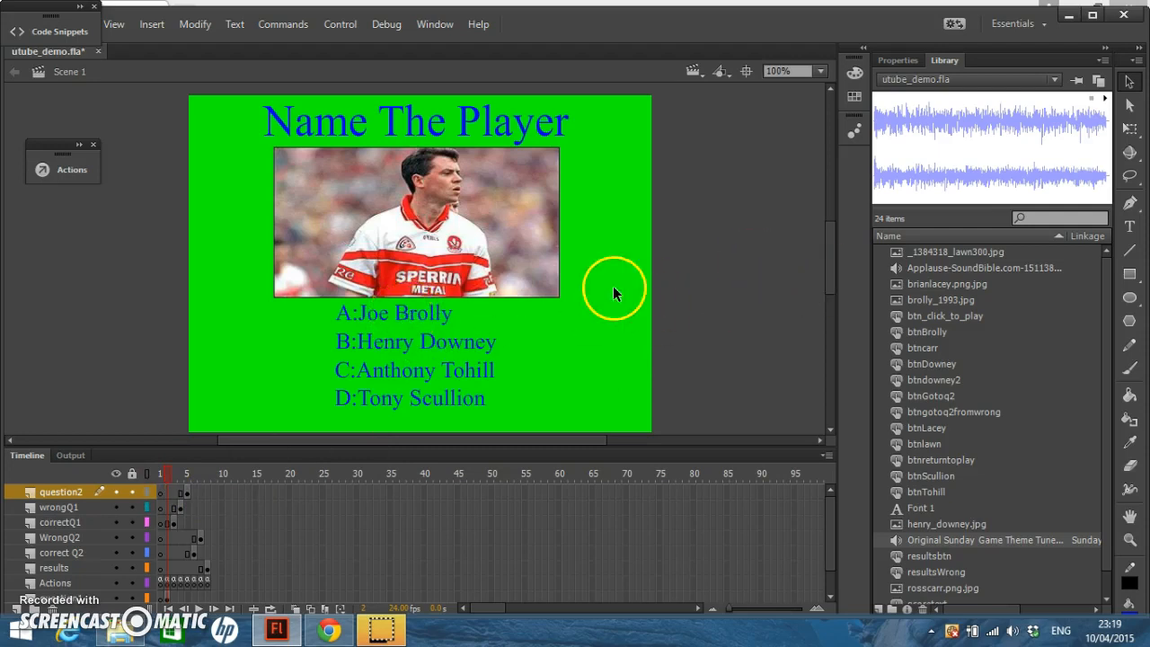
double_click(429, 319)
click(431, 315)
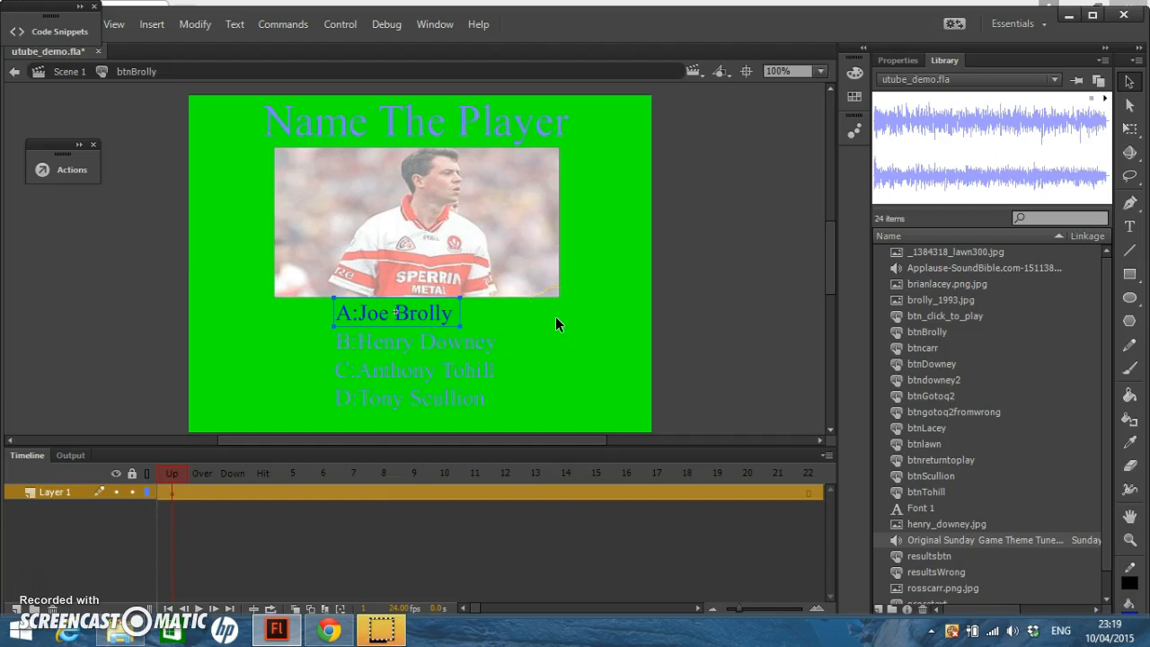
click(236, 492)
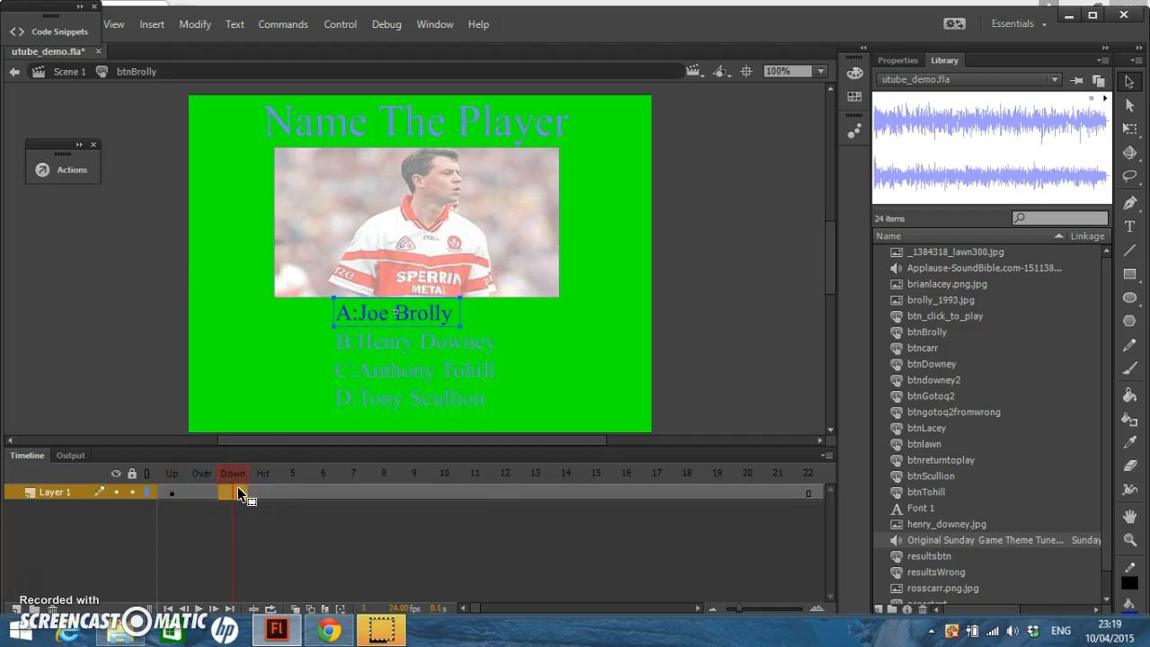
right_click(238, 490)
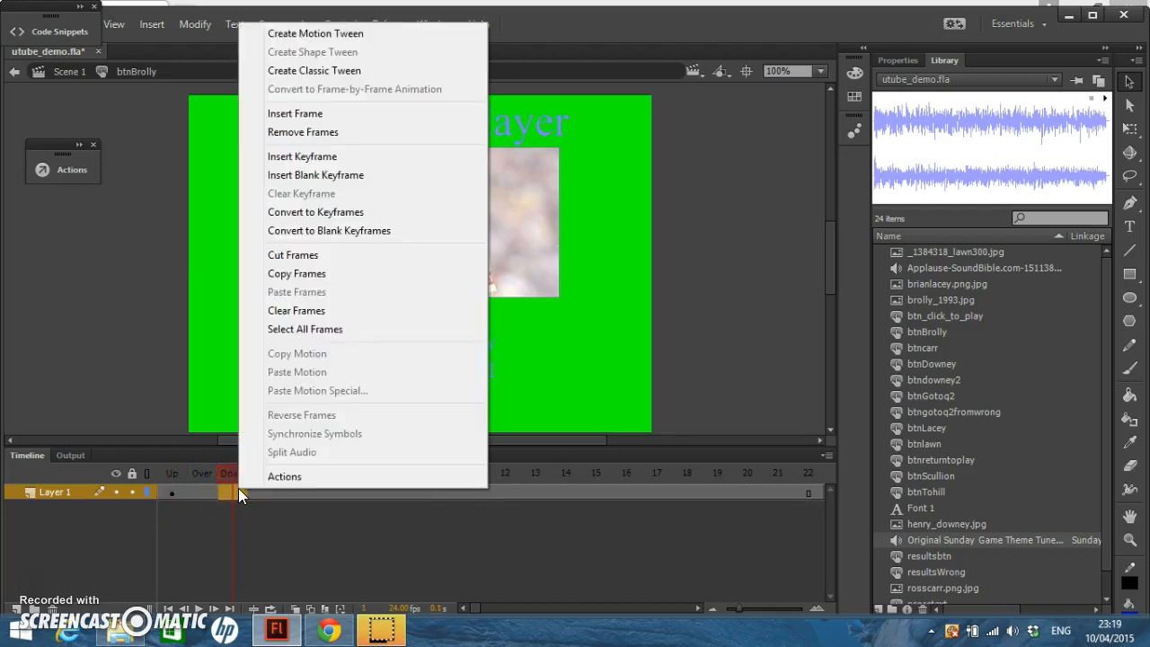
click(340, 160)
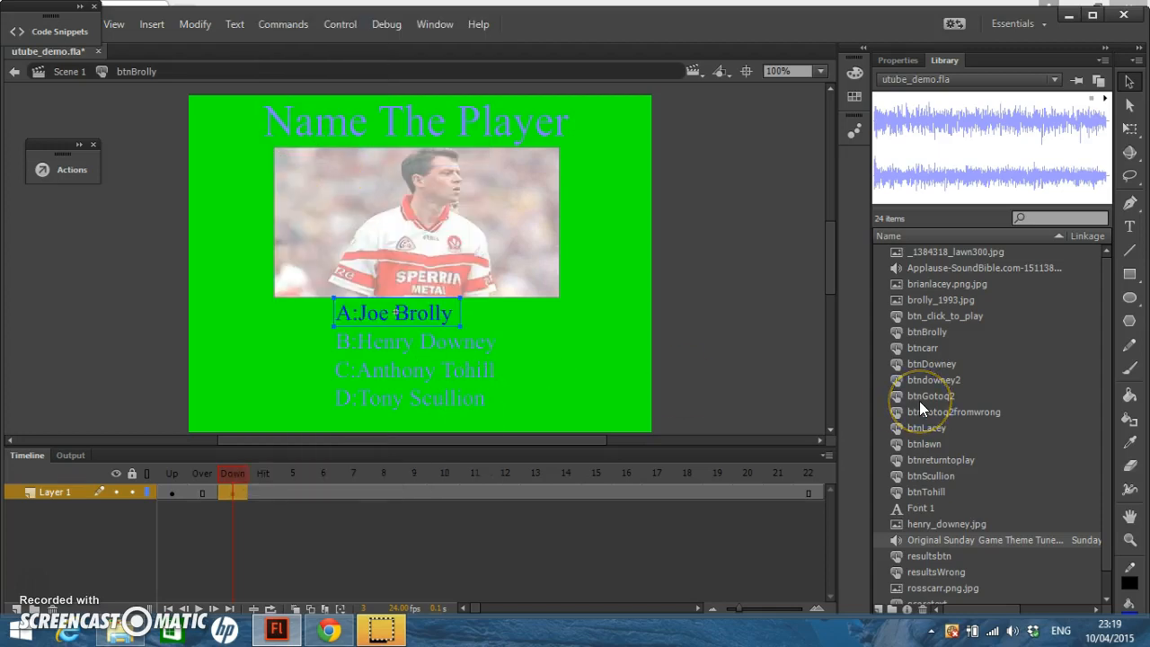
Step: Add the Applause-SoundBible.com sound from the library to the Down keyframe of btnBrolly
click(978, 269)
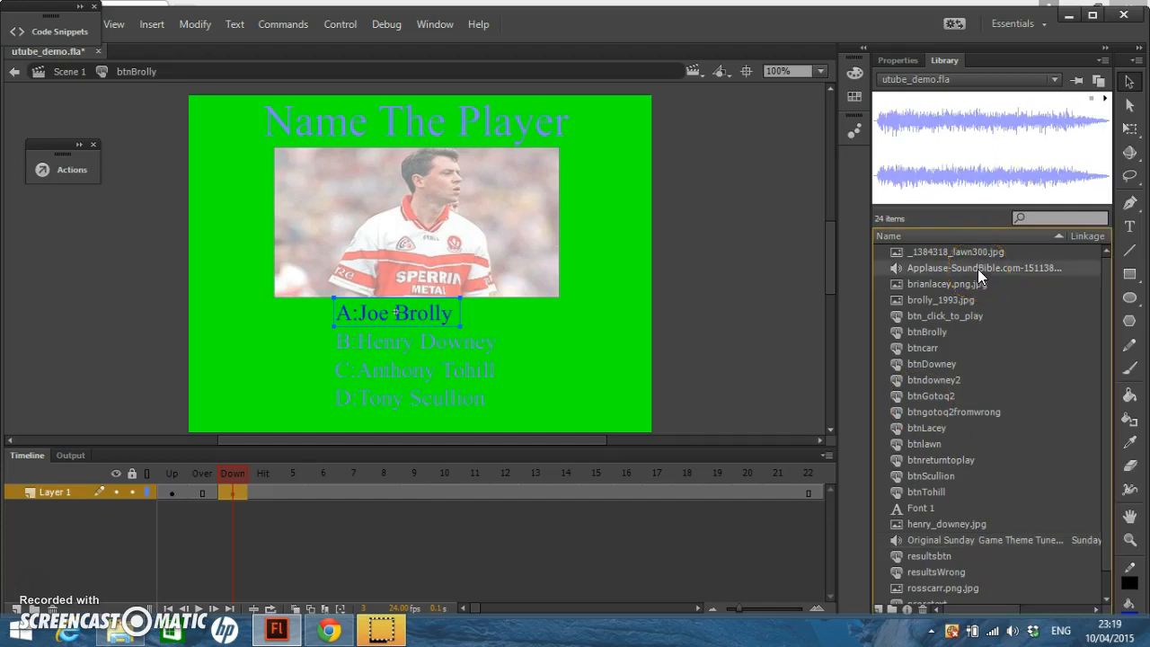
drag(977, 268, 560, 312)
drag(401, 317, 403, 316)
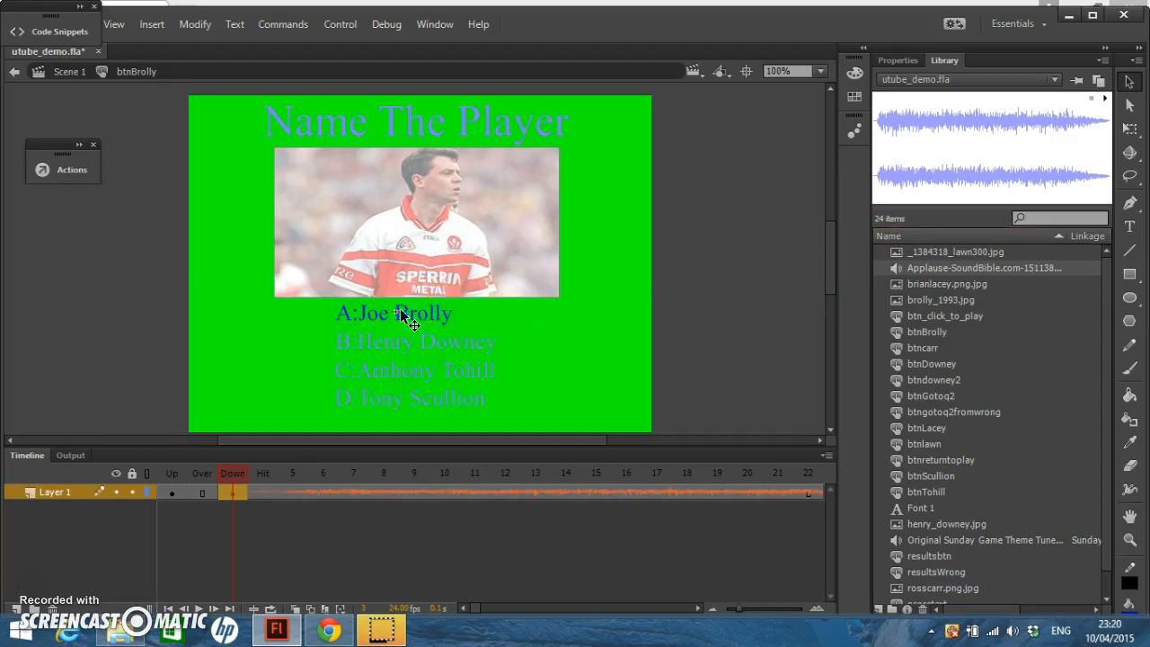
click(286, 566)
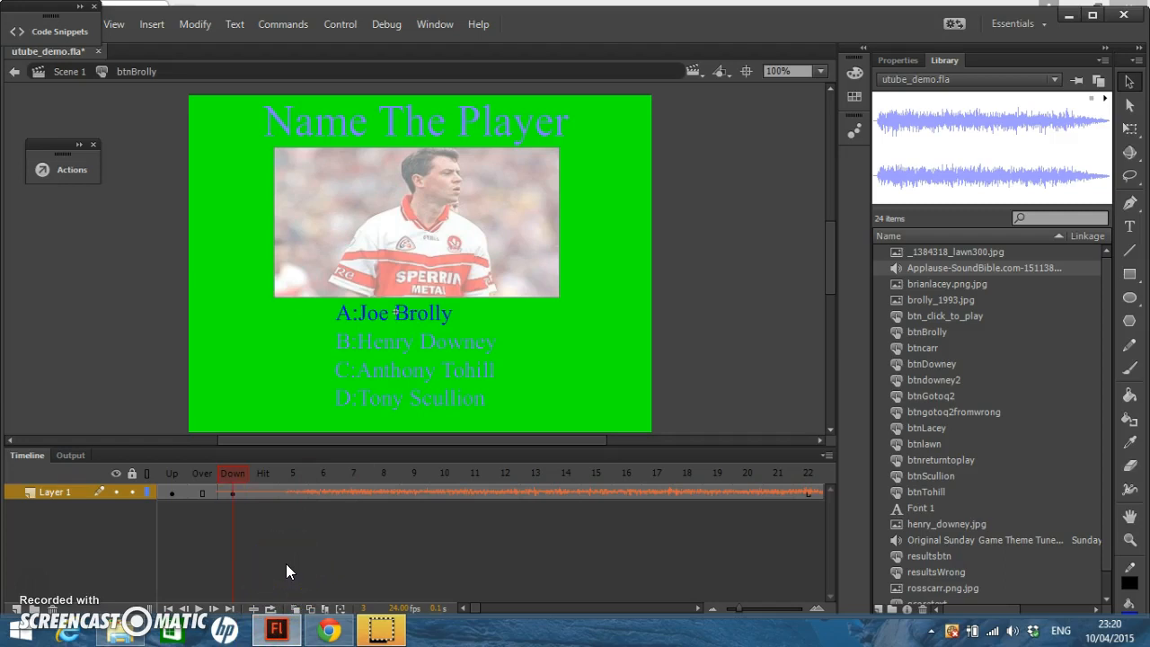
double_click(595, 351)
click(476, 346)
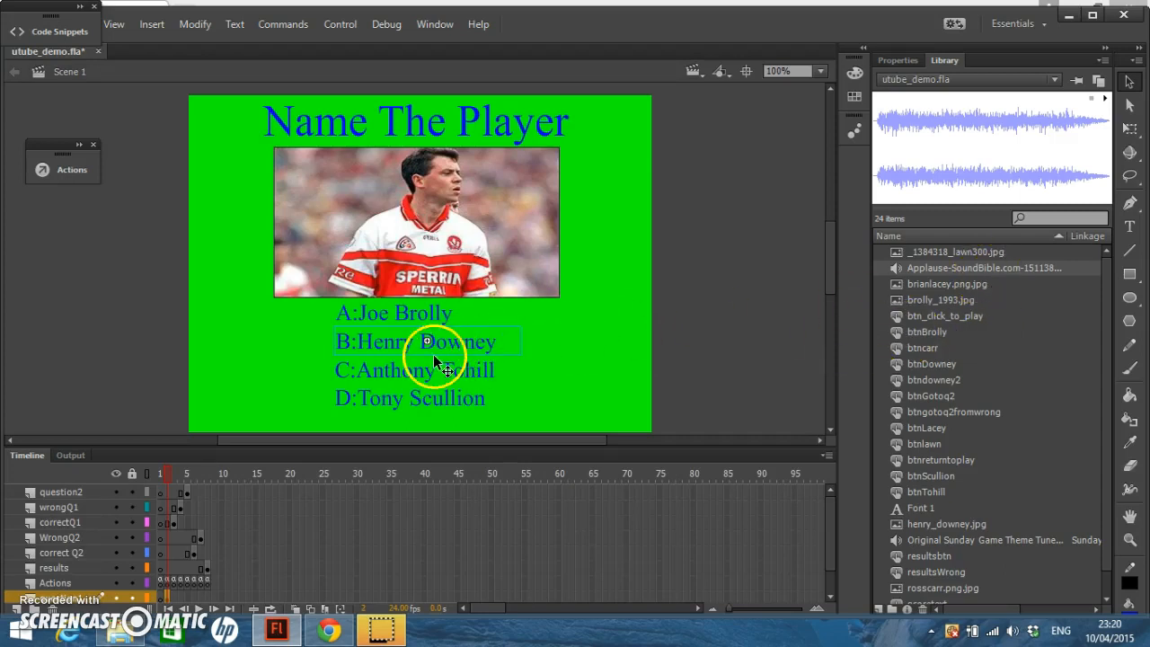
double_click(436, 345)
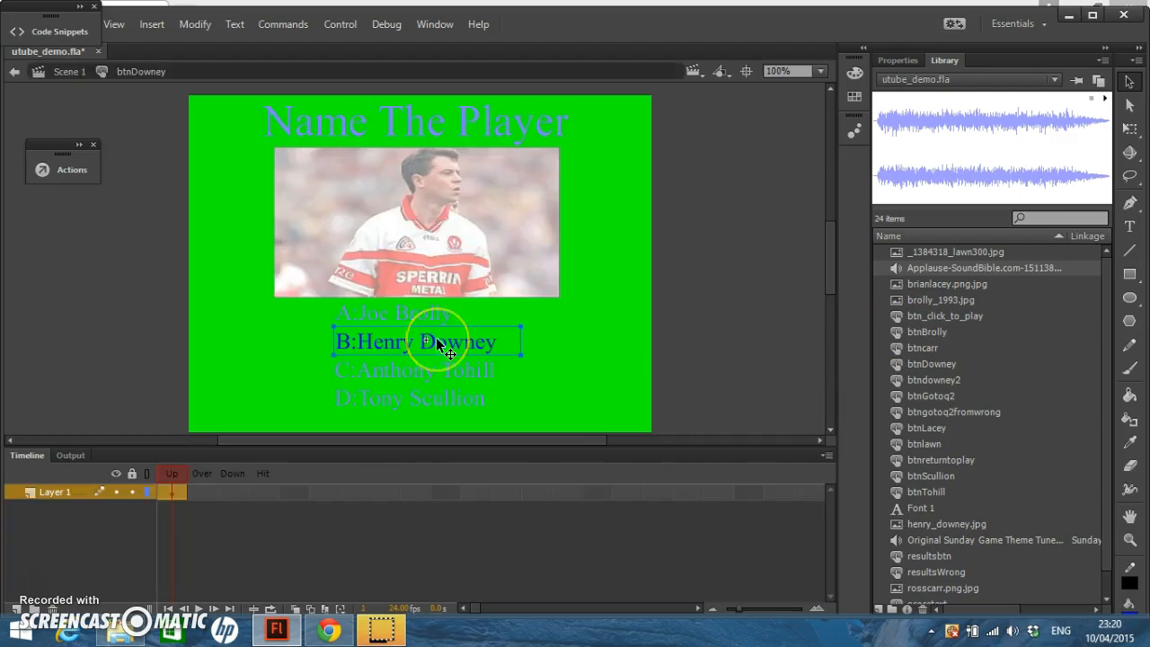
click(231, 493)
right_click(231, 495)
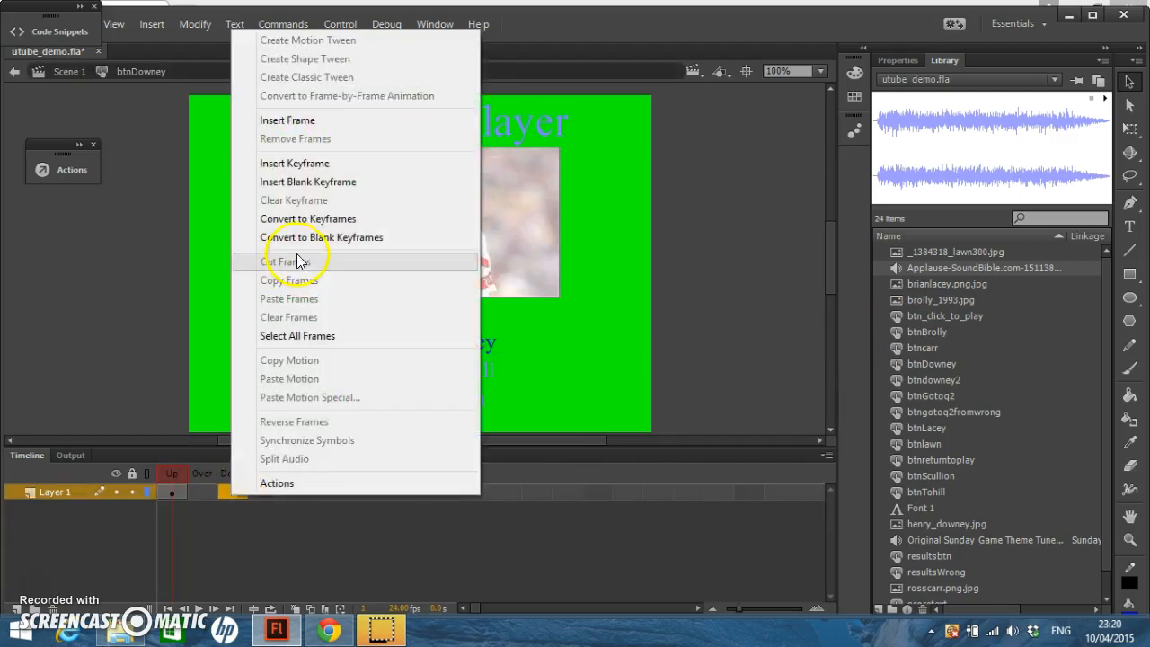
click(312, 164)
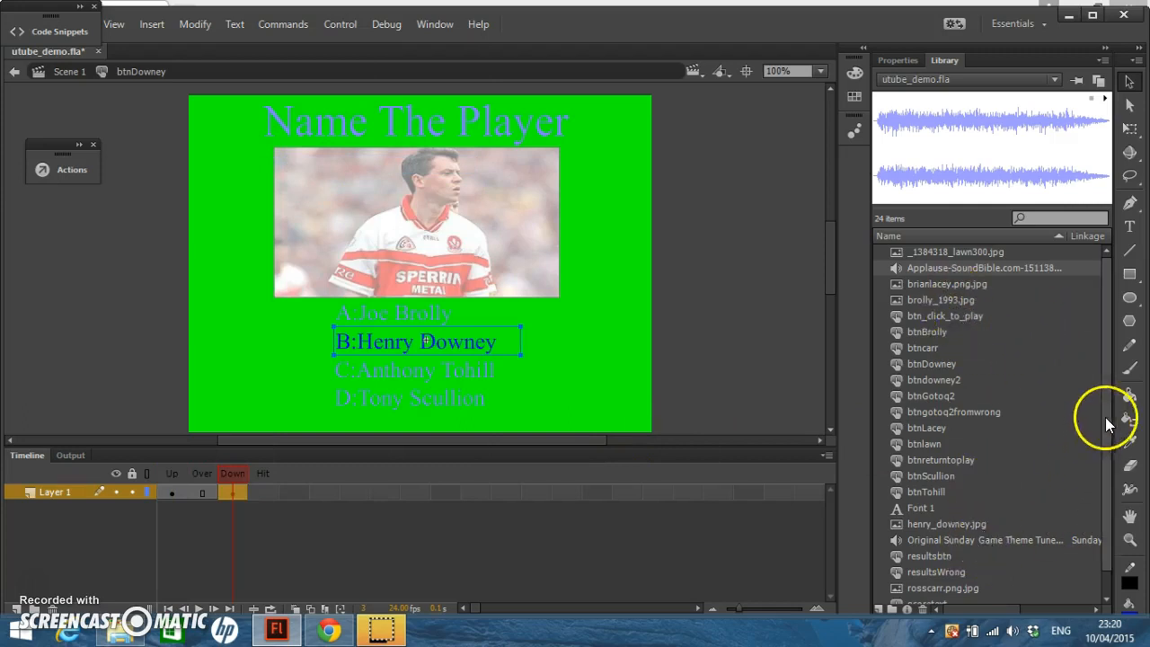
Step: Add the Wrong-answer-sound-effect.mp3 sound from the library to the Down keyframe of btnDowney and return to Scene 1
scroll(1111, 461, down, 1)
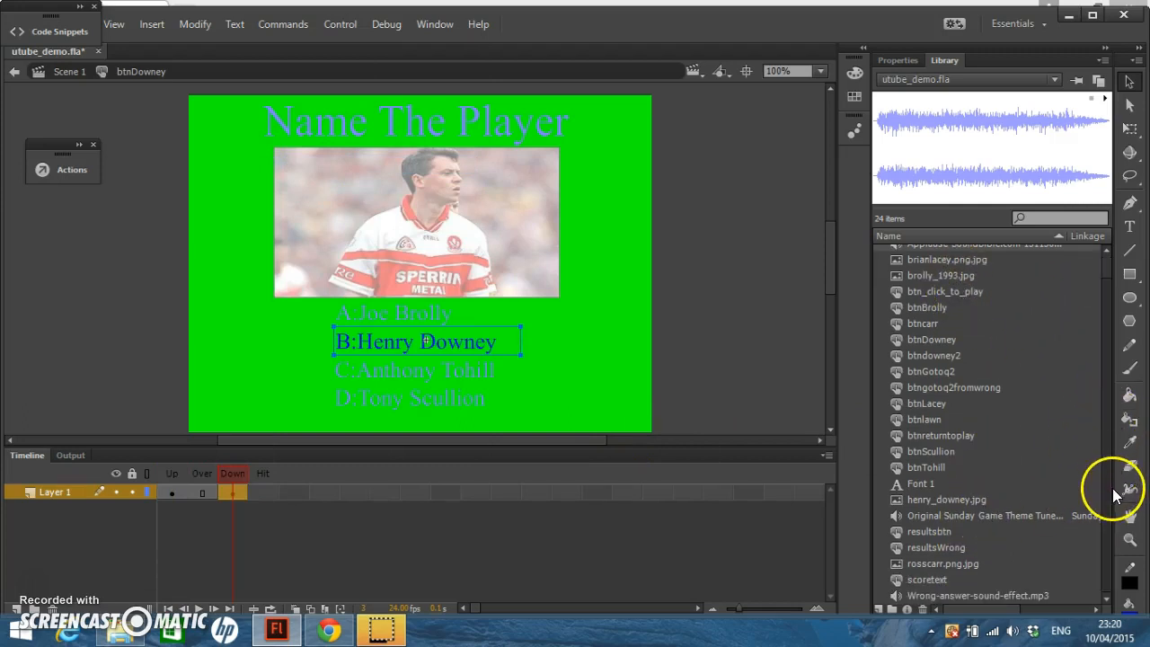
drag(995, 596, 436, 340)
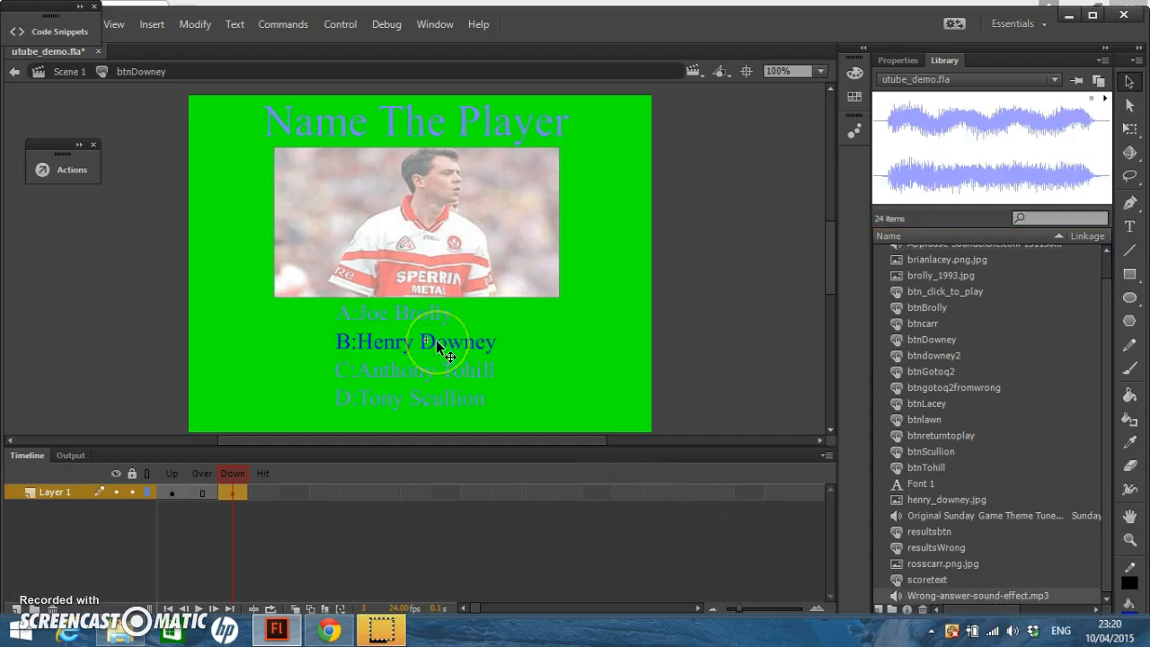
click(462, 560)
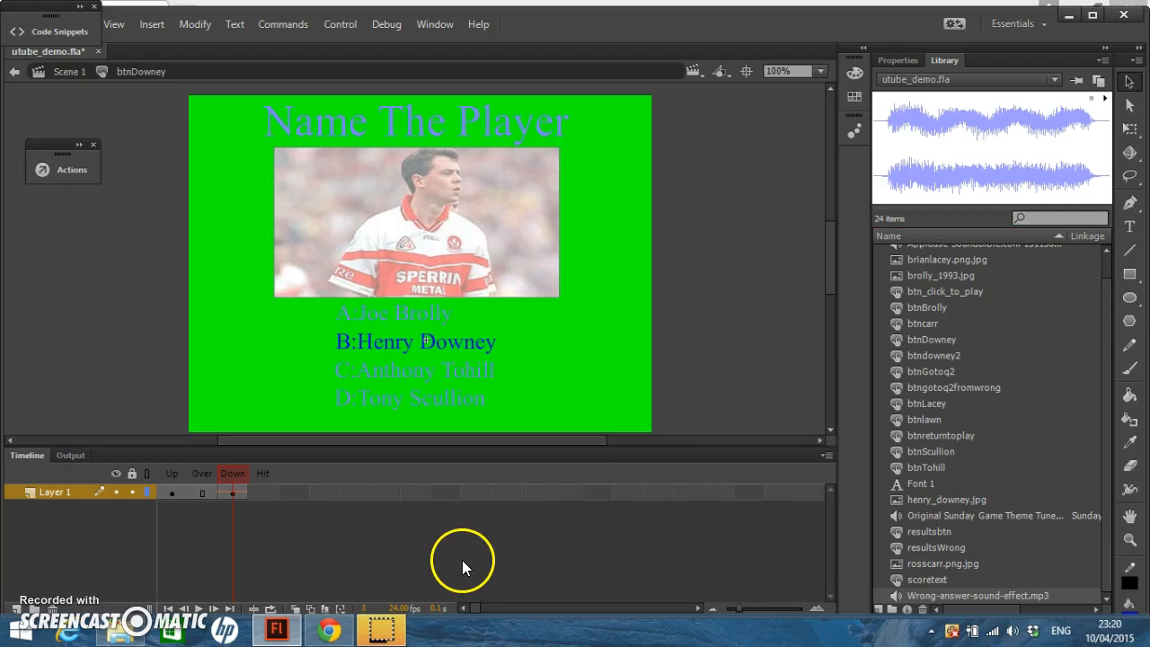
double_click(460, 368)
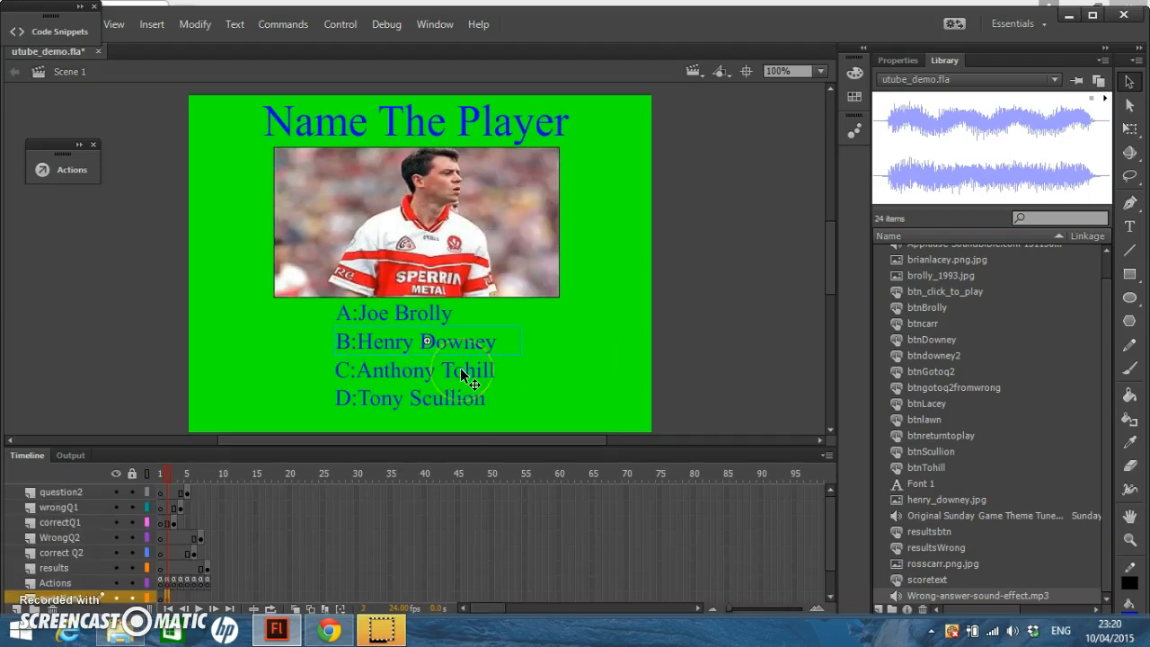
Step: Insert a Down keyframe in the "C:Anthony Tohill" button symbol and add Wrong-answer-sound-effect.mp3 to it
double_click(461, 370)
click(298, 530)
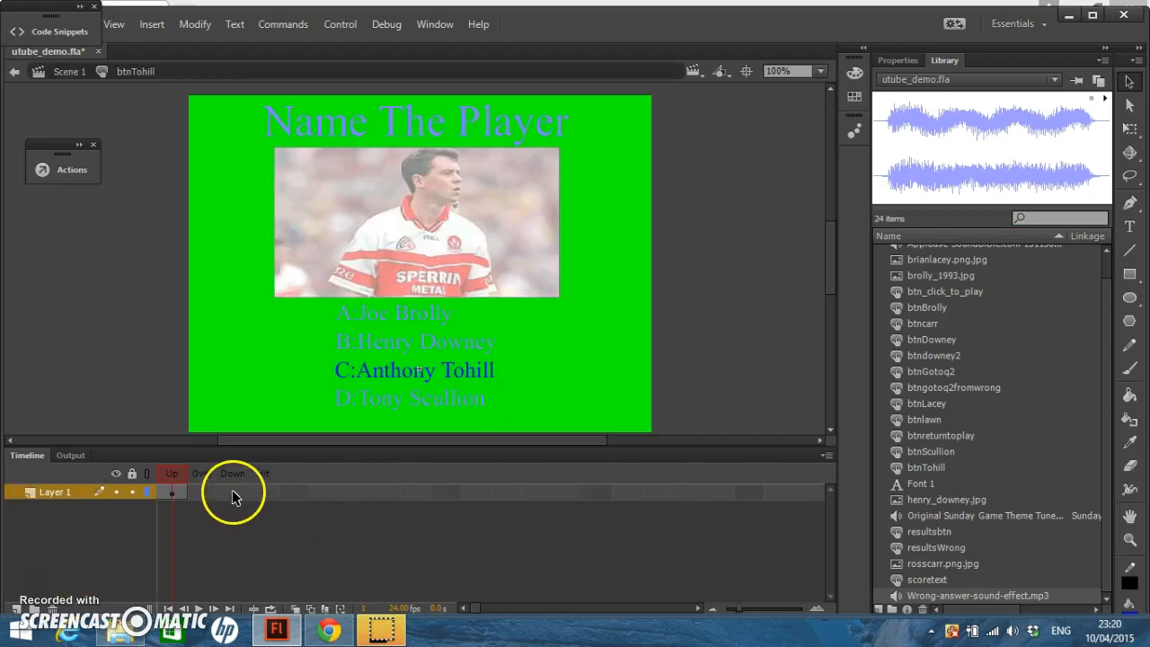
click(1015, 591)
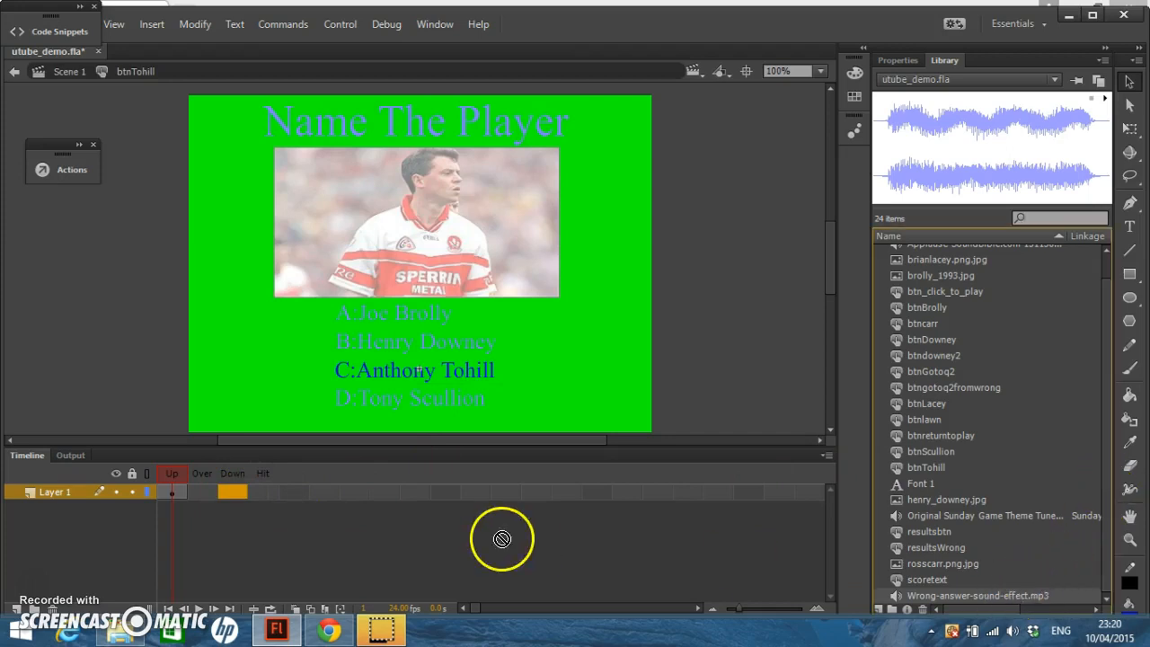
right_click(240, 493)
click(332, 164)
drag(985, 595, 464, 362)
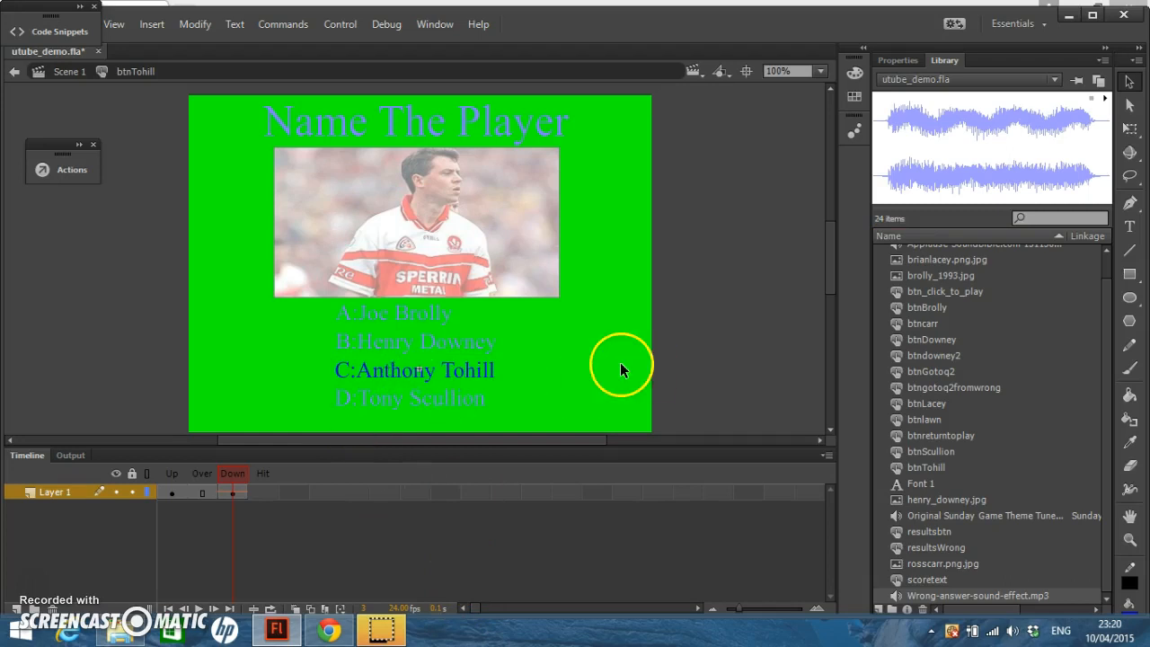
double_click(436, 403)
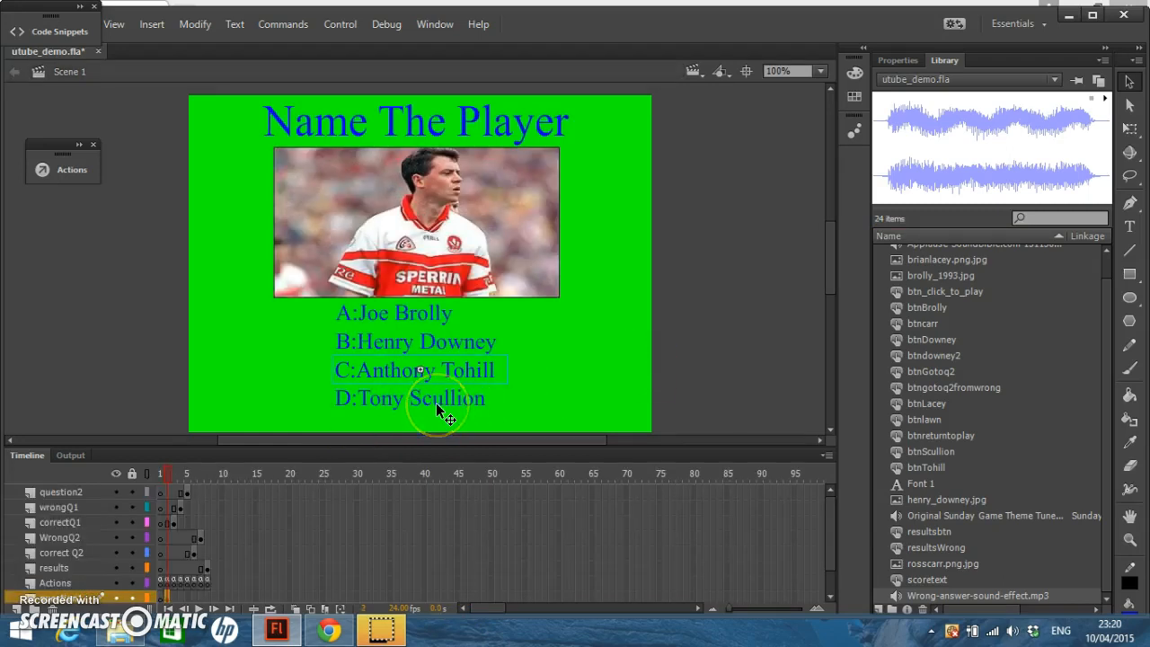
Step: Insert a Down keyframe in the "D:Tony Scullion" button symbol and place Wrong-answer-sound-effect.mp3 on it, returning to Scene 1
double_click(435, 403)
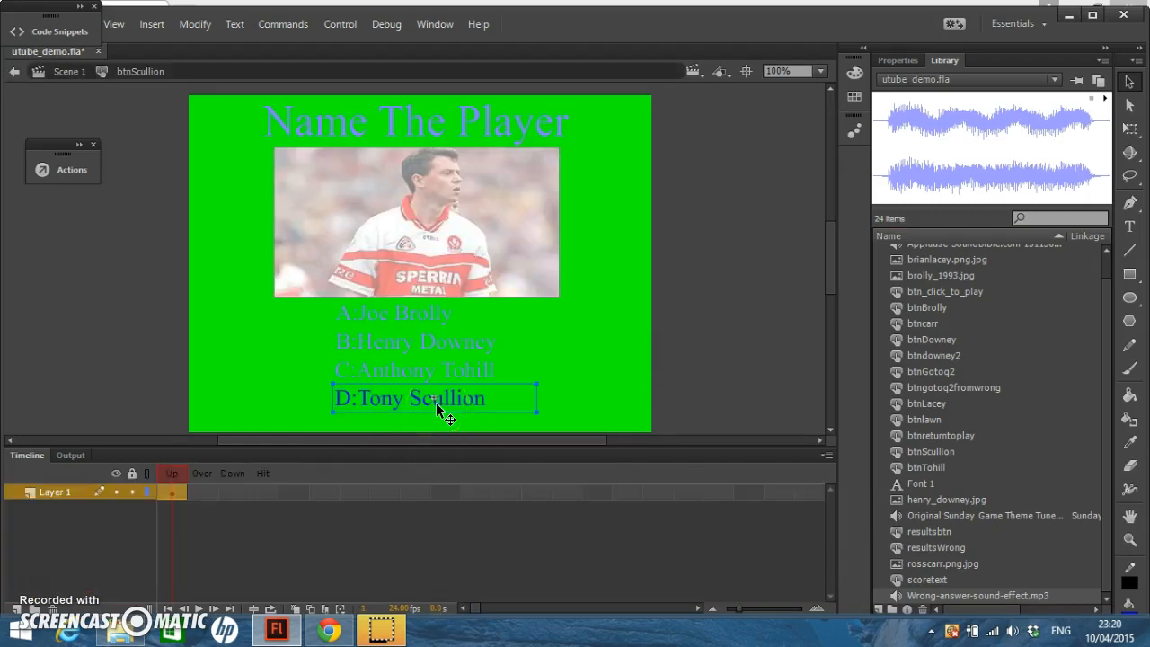
click(223, 487)
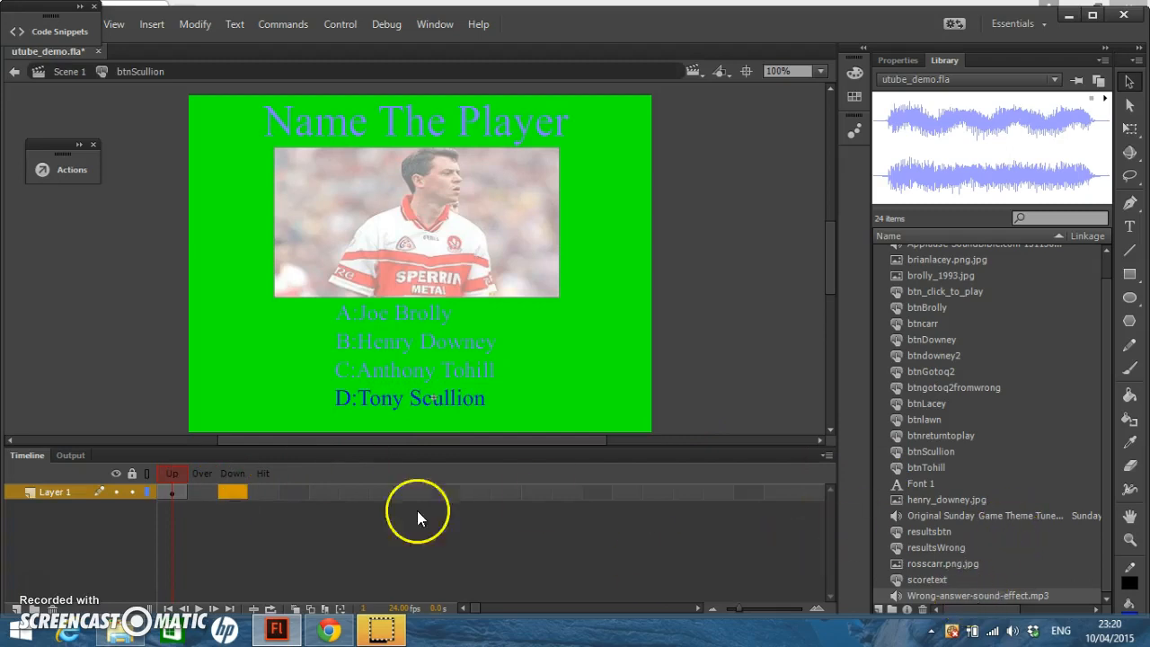
right_click(229, 492)
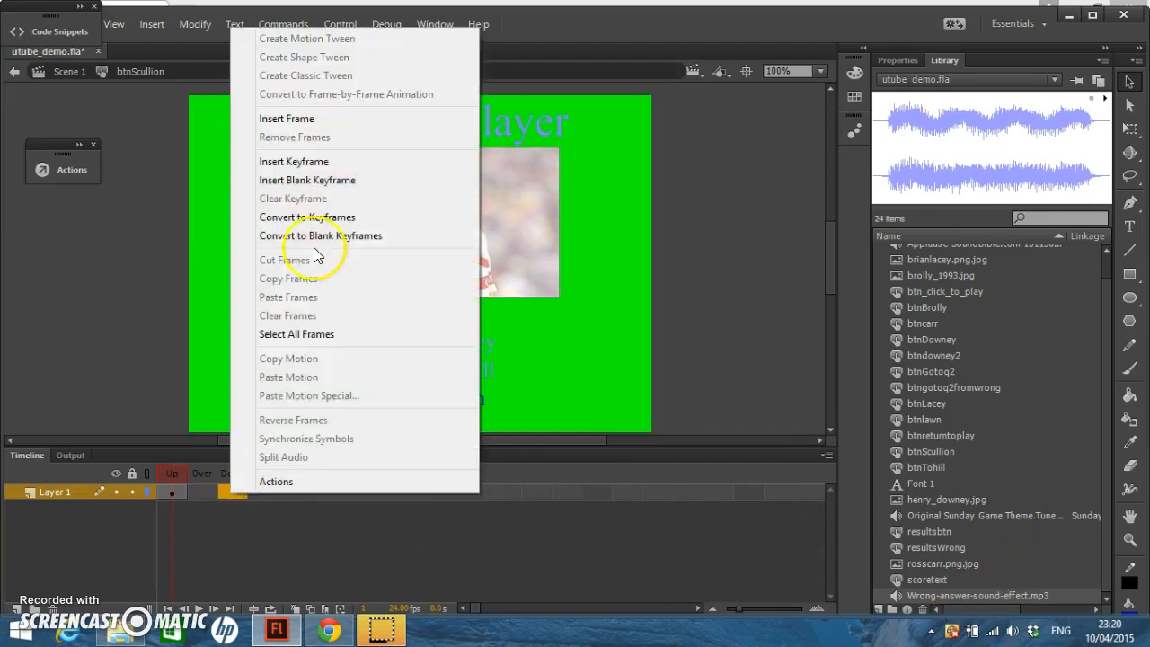
click(296, 159)
drag(975, 596, 235, 492)
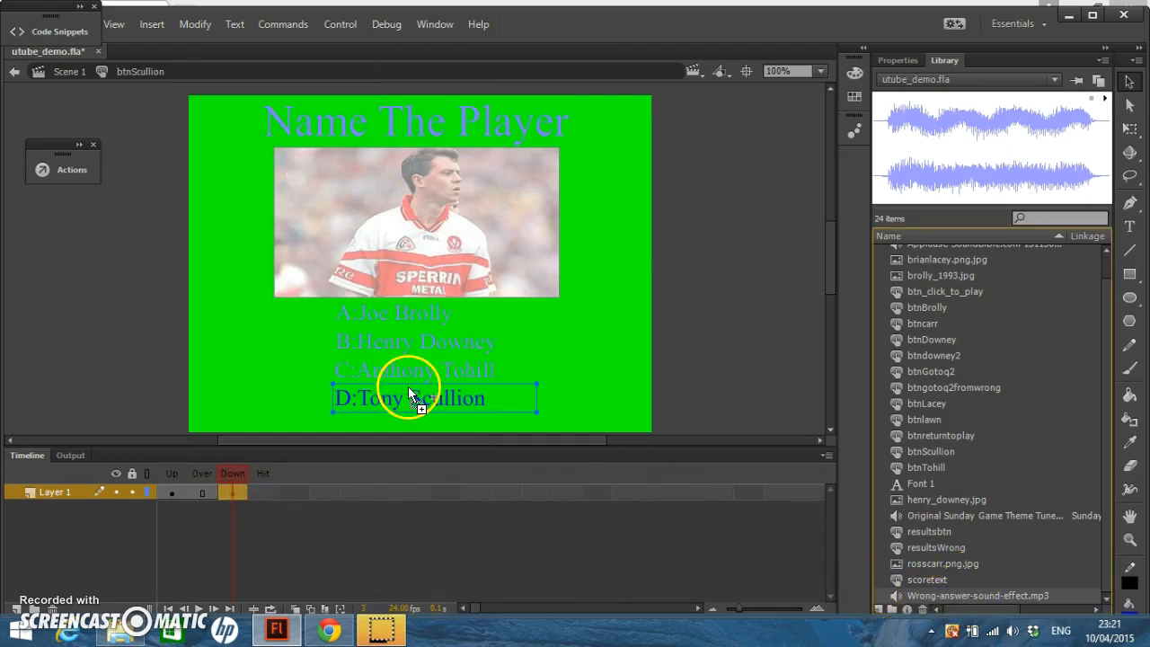
drag(415, 393, 415, 395)
click(440, 591)
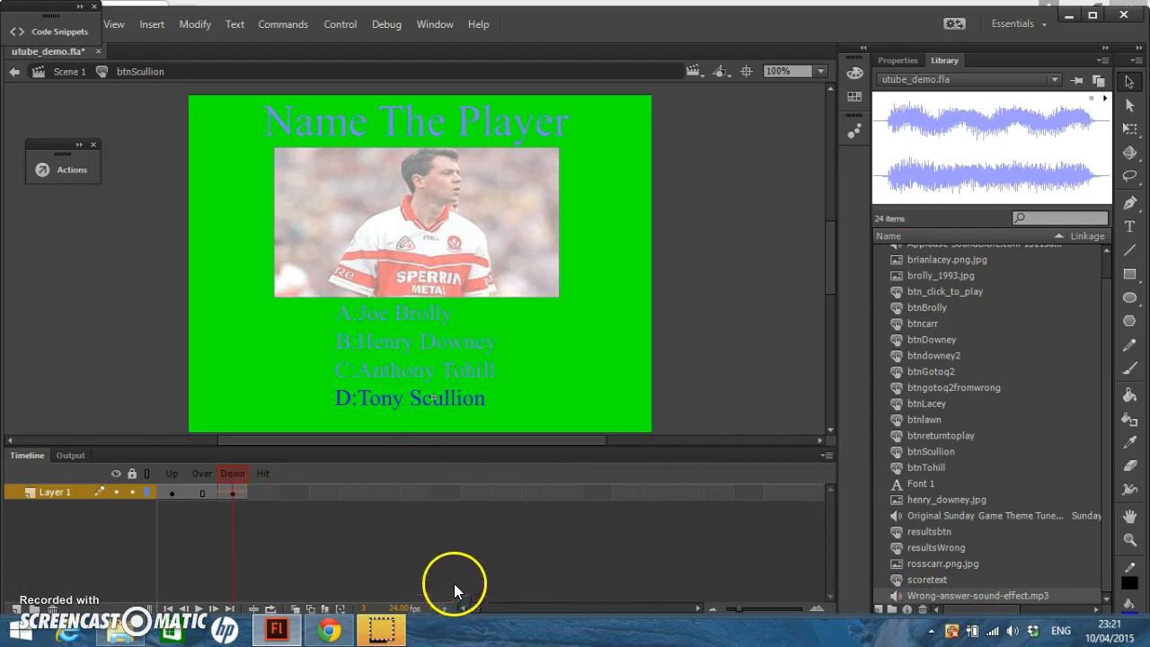
double_click(722, 366)
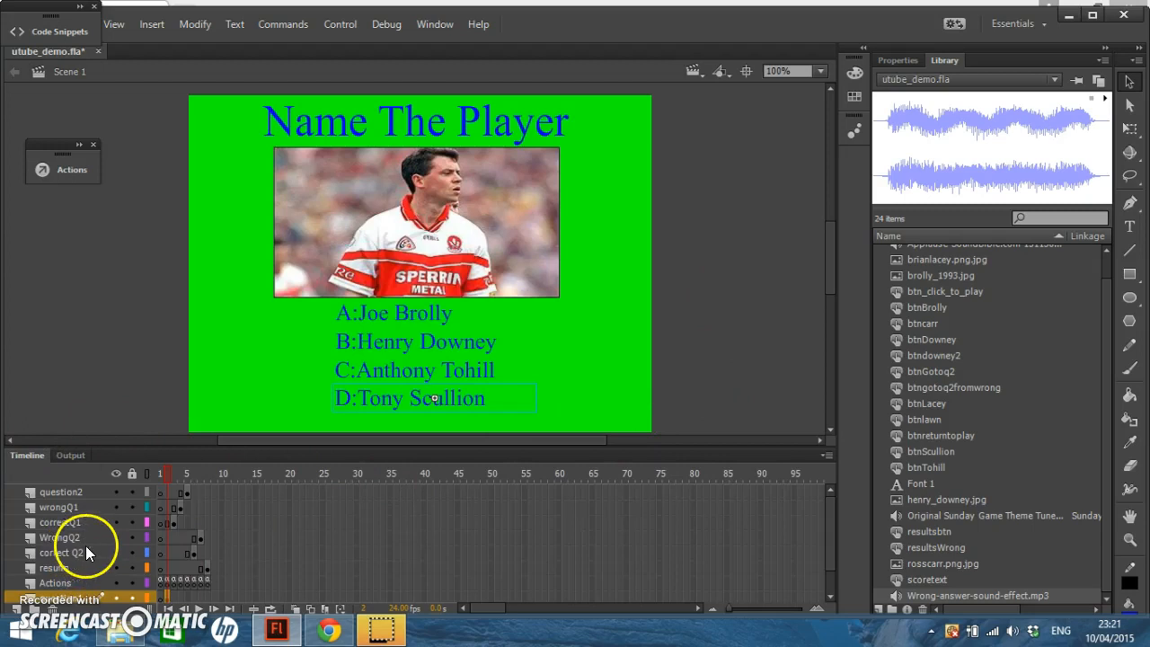
Step: On frame 5 of the question2 layer, give the btnLacey photo button a Down keyframe with the Applause-SoundBible.com sound
click(187, 493)
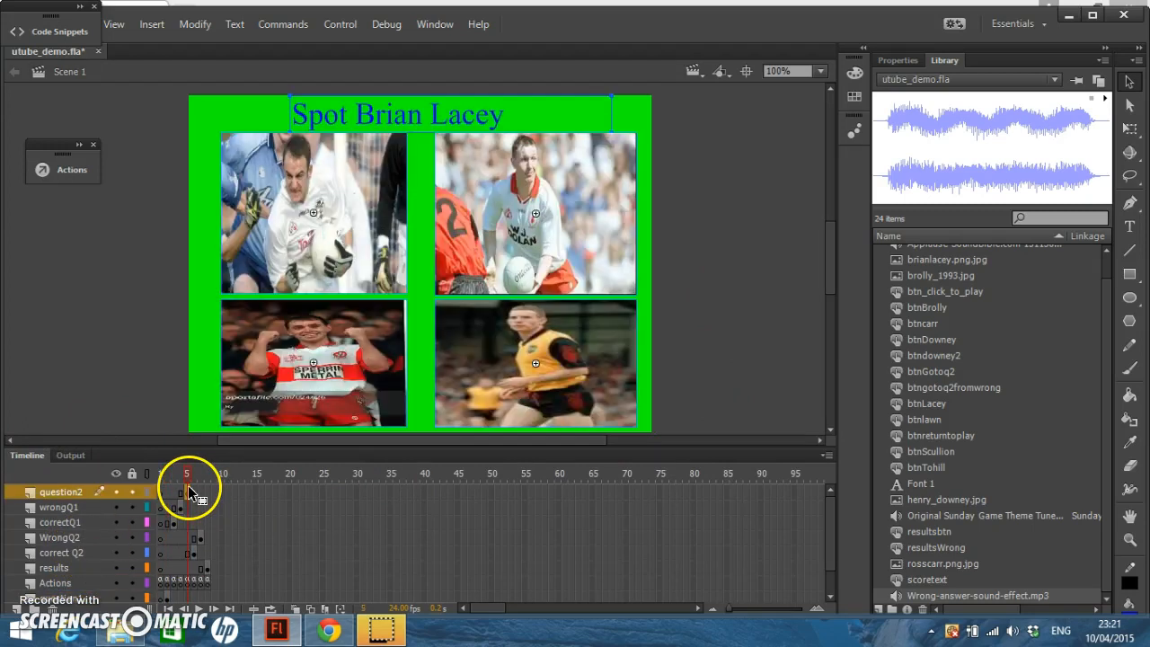
double_click(301, 235)
click(237, 492)
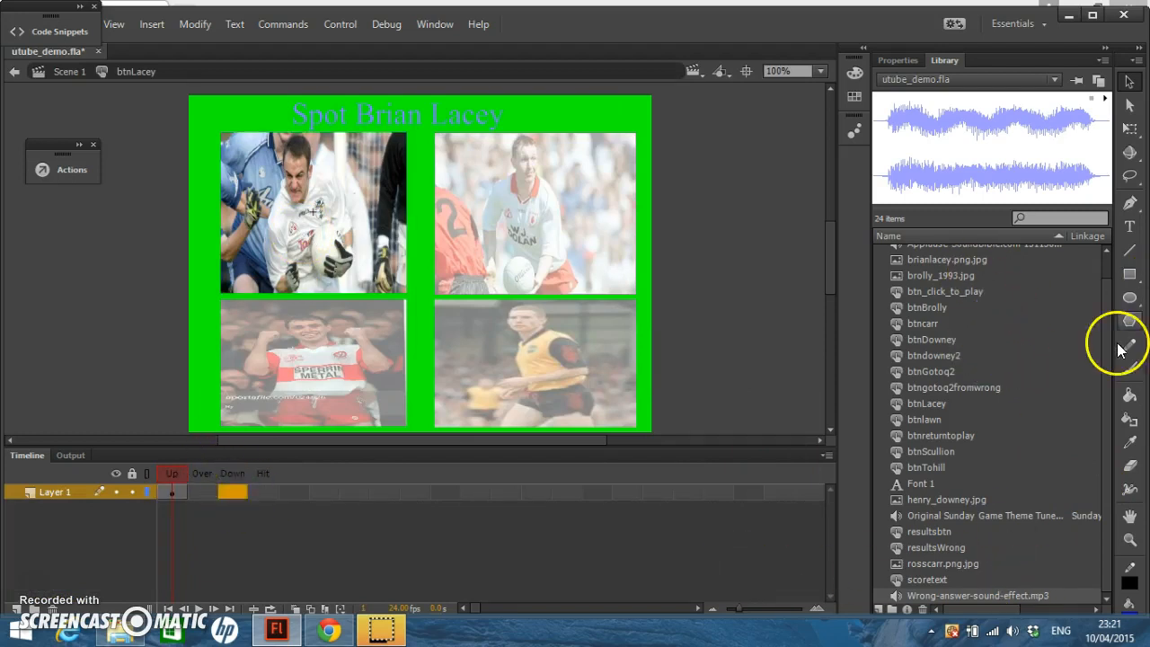
drag(1109, 377, 1104, 314)
click(968, 273)
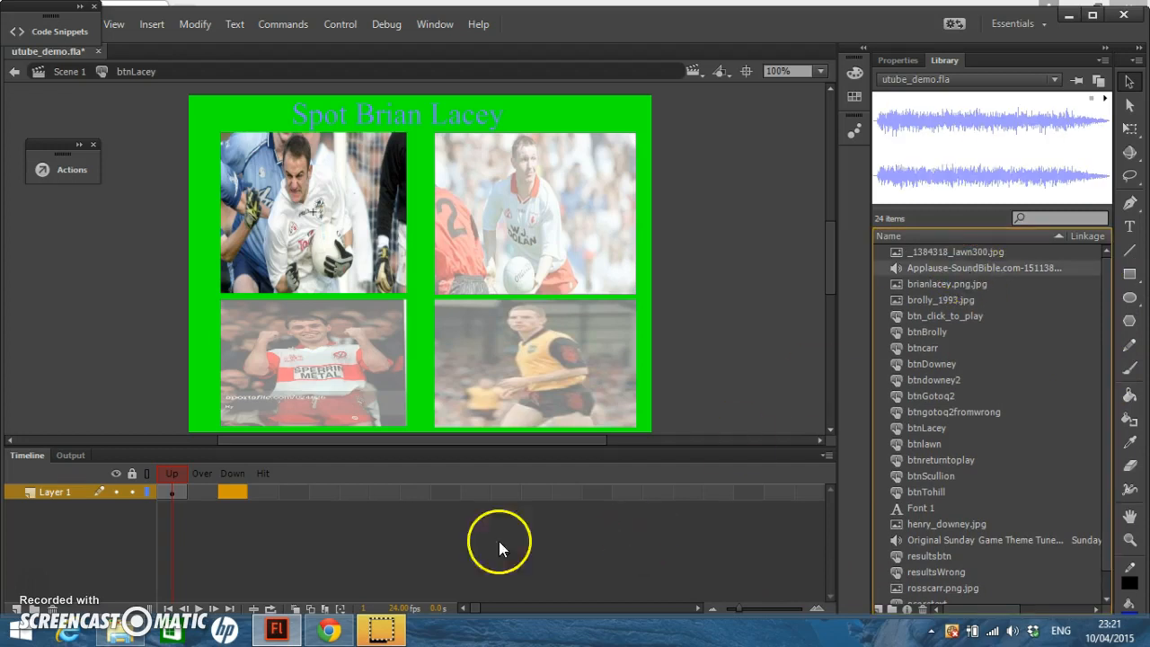
right_click(222, 486)
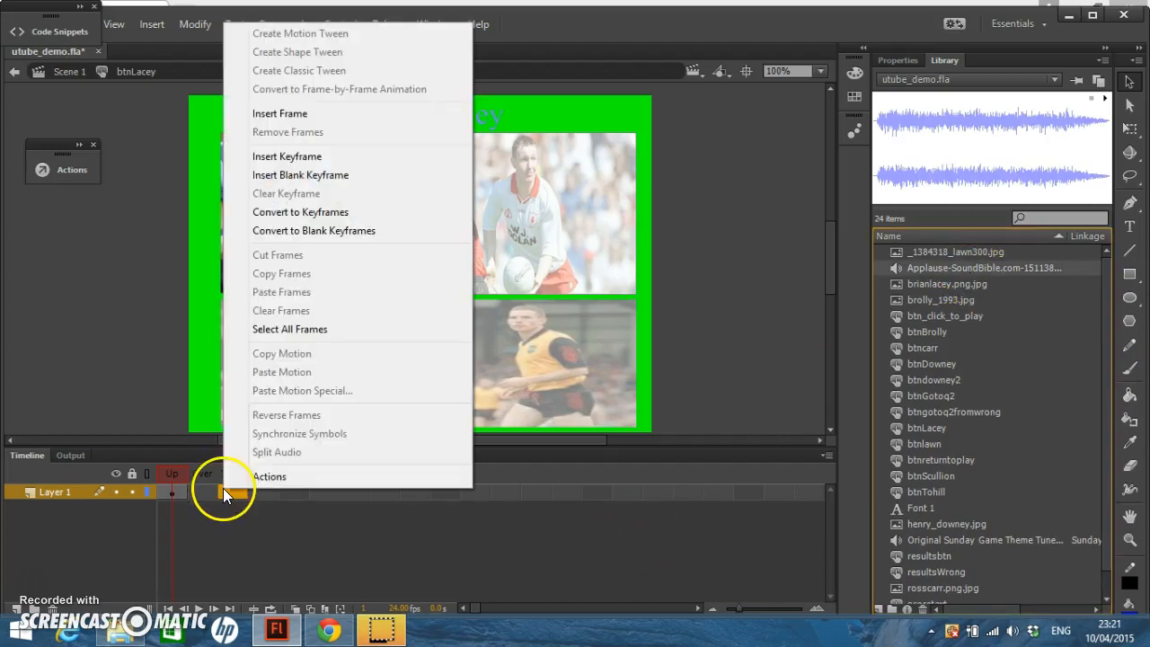
click(333, 159)
drag(983, 268, 303, 249)
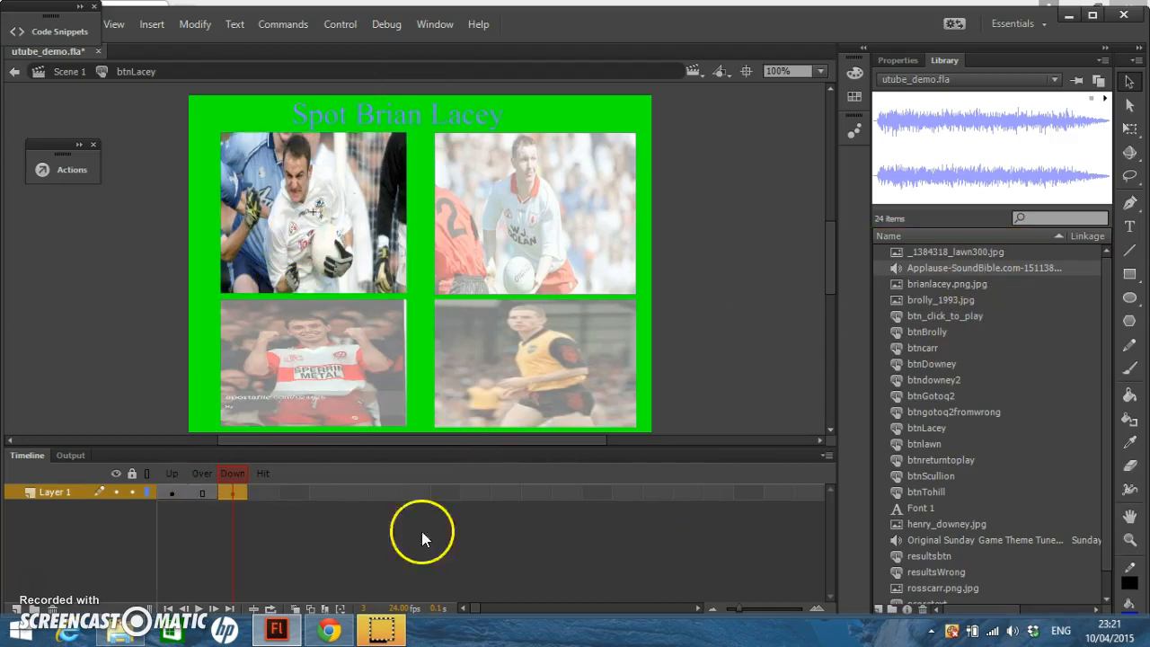
double_click(528, 176)
Step: Insert a Down keyframe in the btnlawn photo button and add Wrong-answer-sound-effect.mp3 to it
double_click(534, 183)
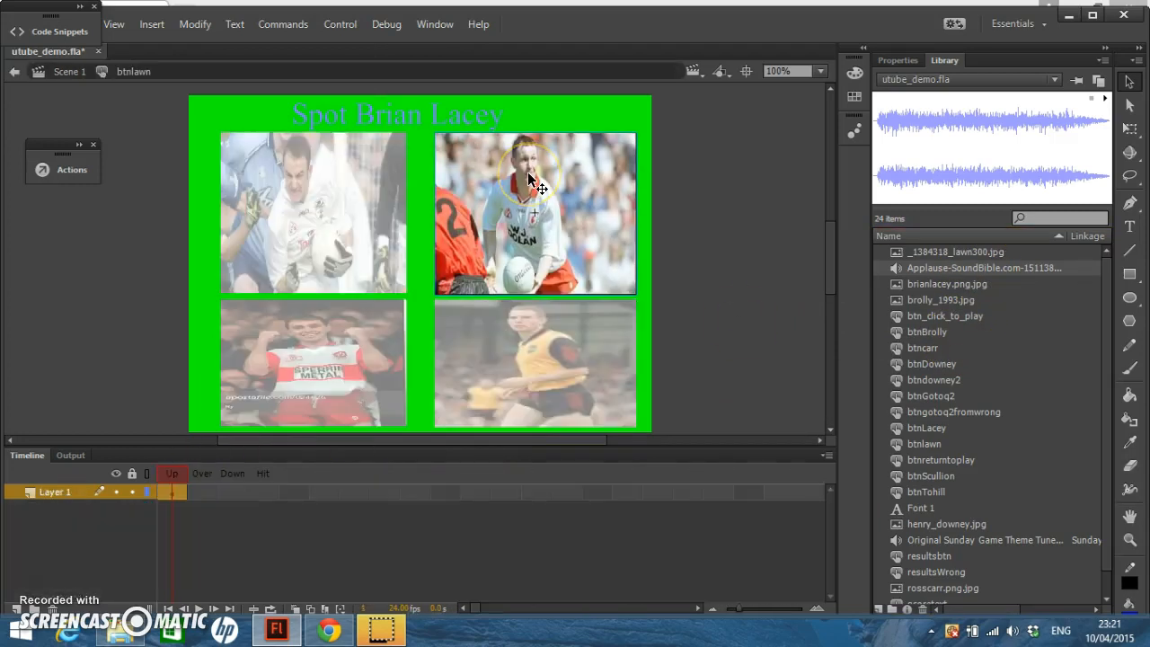
click(234, 487)
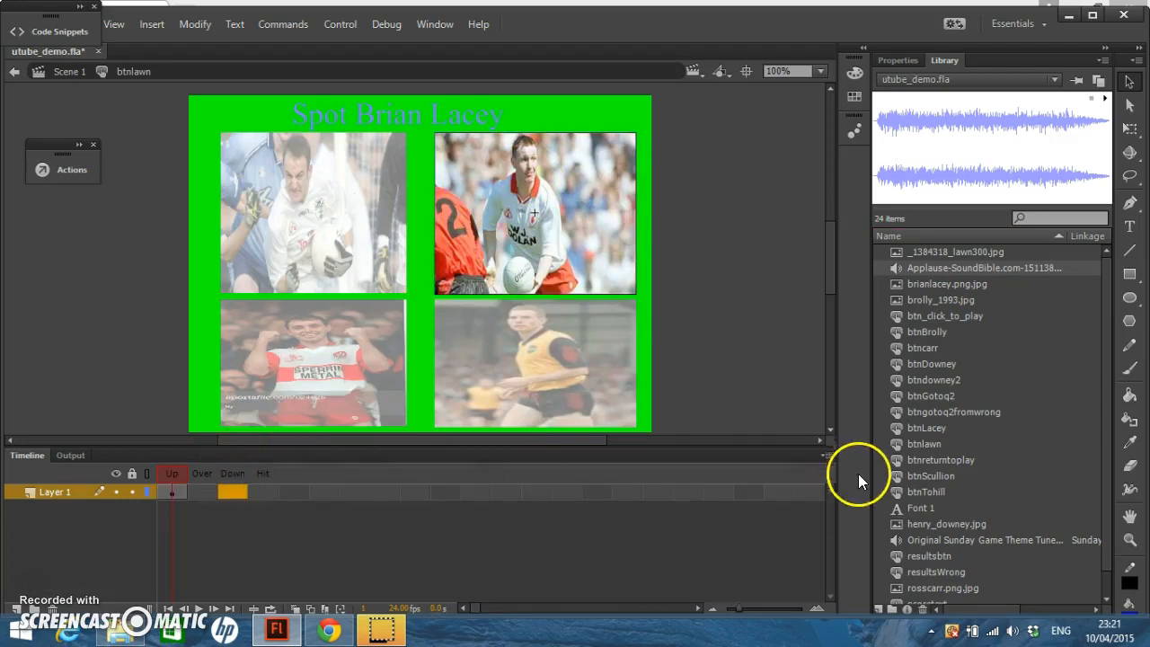
right_click(239, 491)
click(328, 161)
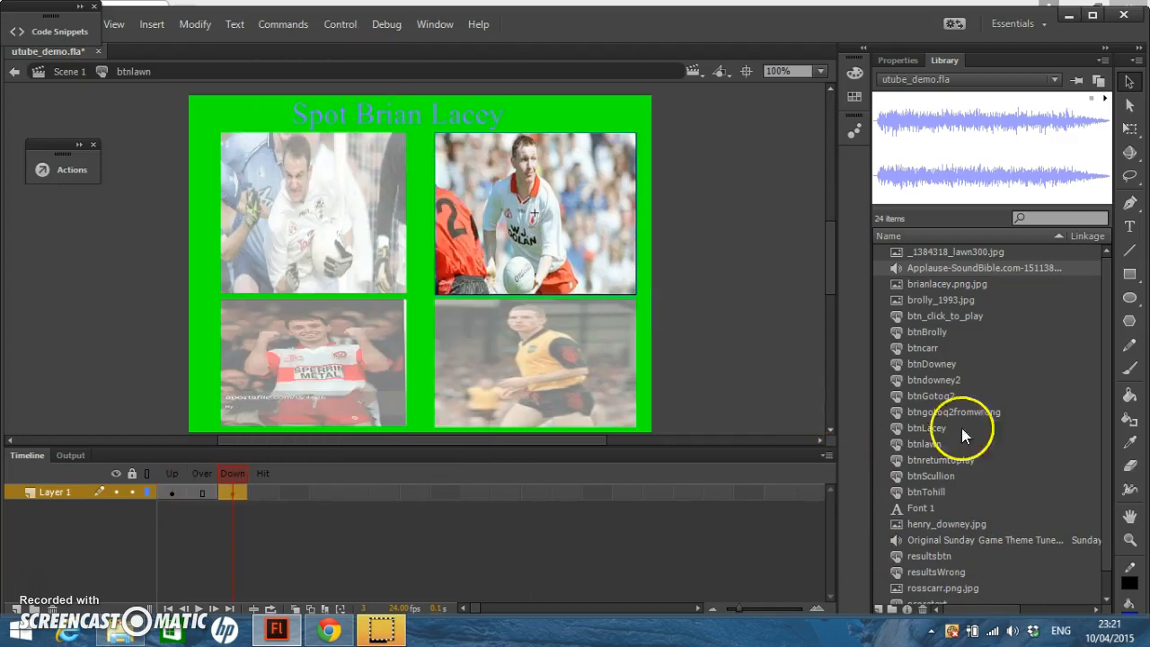
click(1106, 596)
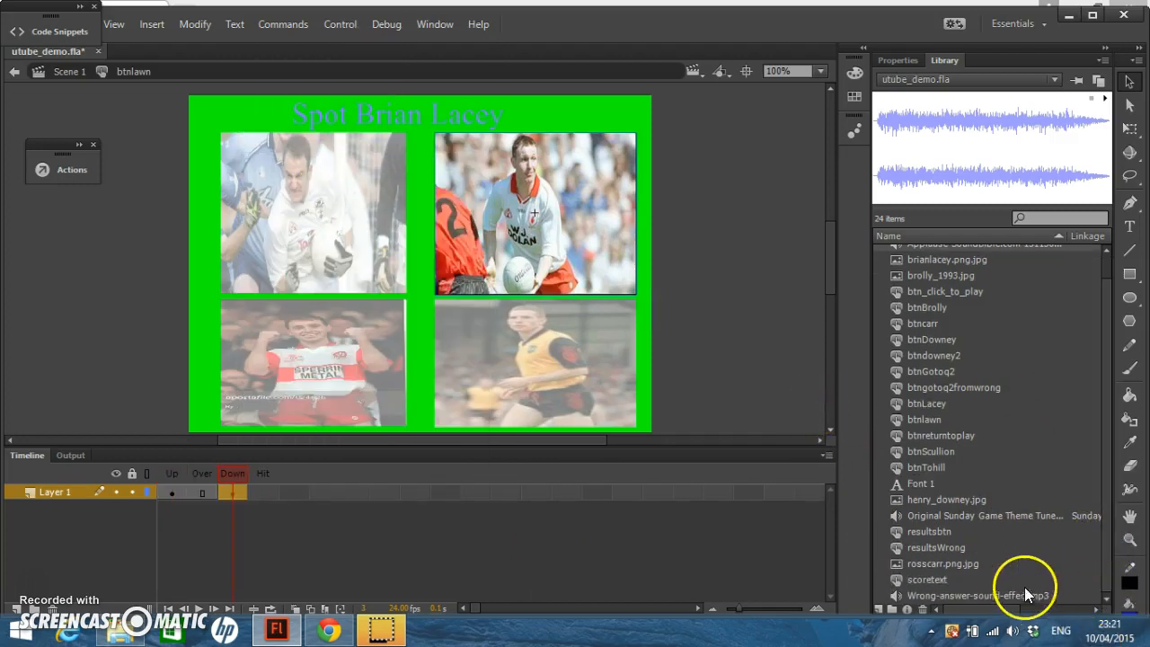
mouse_move(351, 497)
mouse_down()
mouse_move(232, 494)
mouse_move(253, 494)
mouse_up()
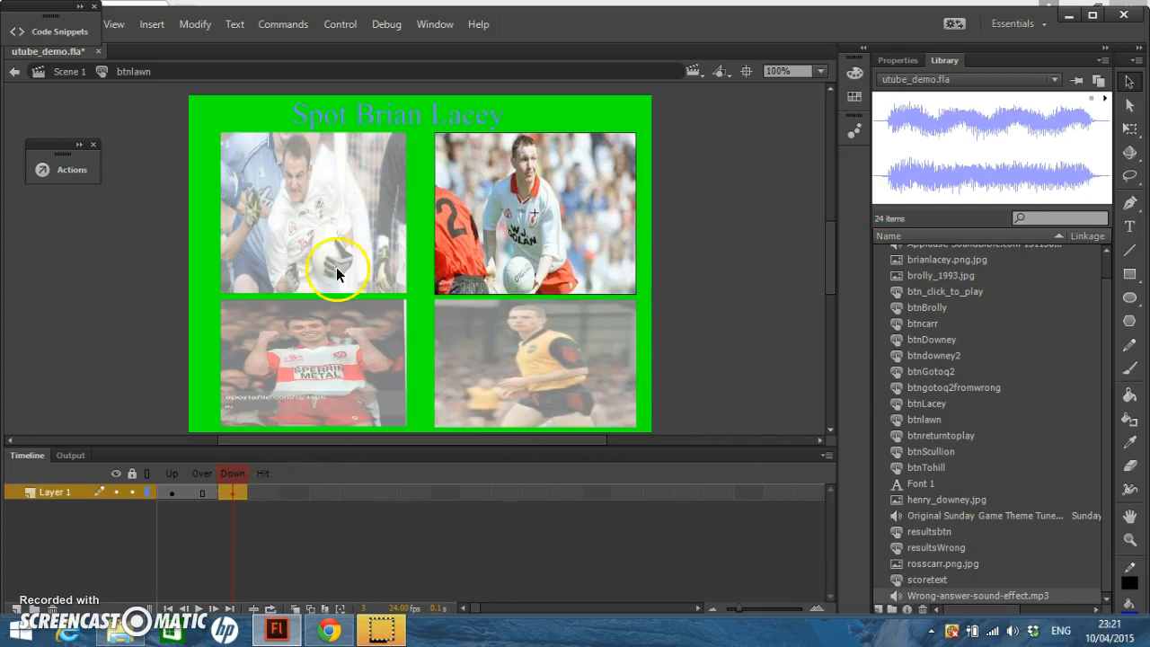
double_click(311, 346)
Step: Insert a Down keyframe in the btndowney2 photo button and add Wrong-answer-sound-effect.mp3 to it
double_click(312, 353)
click(245, 490)
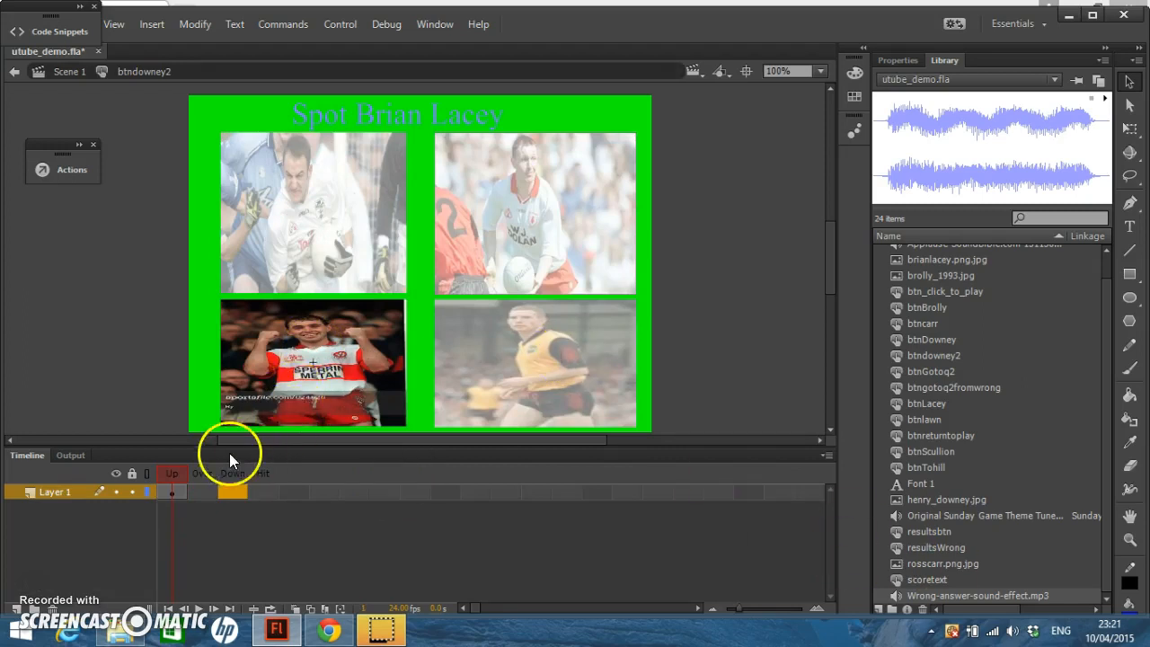
right_click(230, 489)
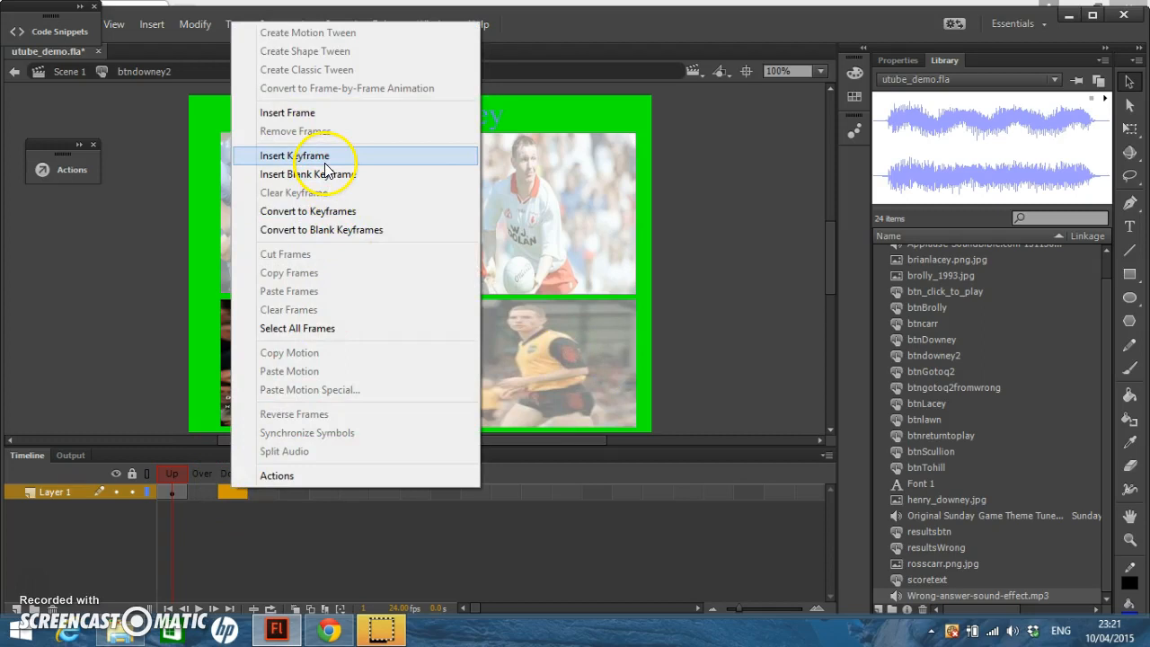
click(325, 162)
drag(988, 596, 331, 387)
double_click(584, 375)
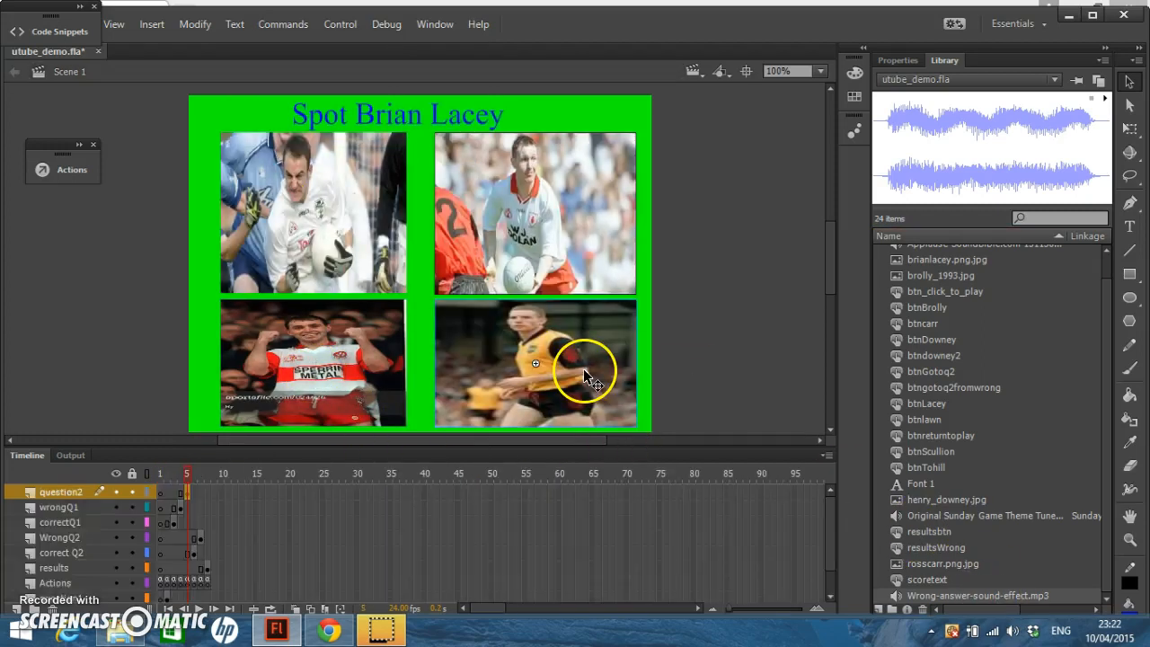
Step: Insert a Down keyframe in the btncarr photo button and add Wrong-answer-sound-effect.mp3 to it
double_click(584, 376)
click(231, 485)
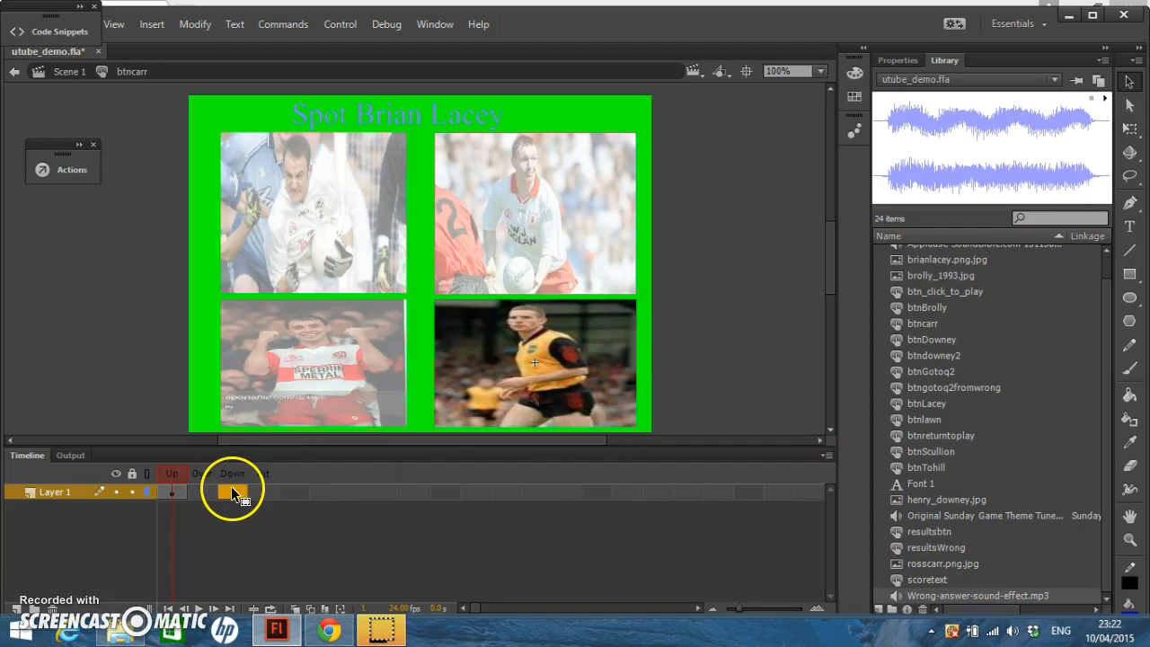
right_click(233, 493)
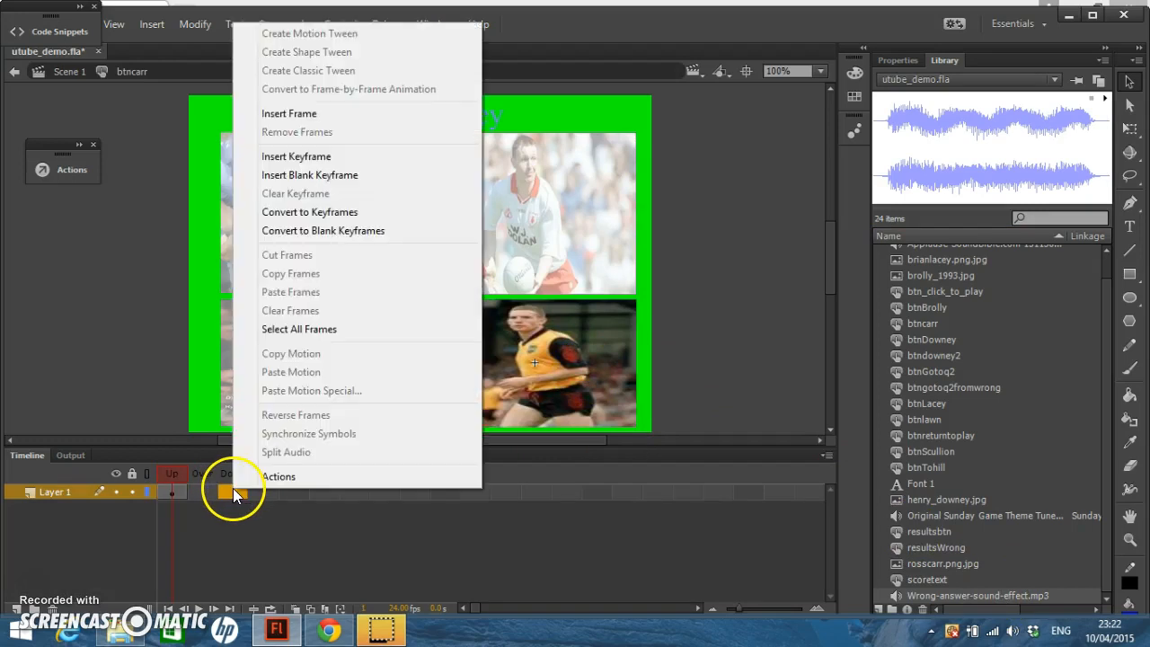
click(319, 162)
drag(980, 595, 570, 361)
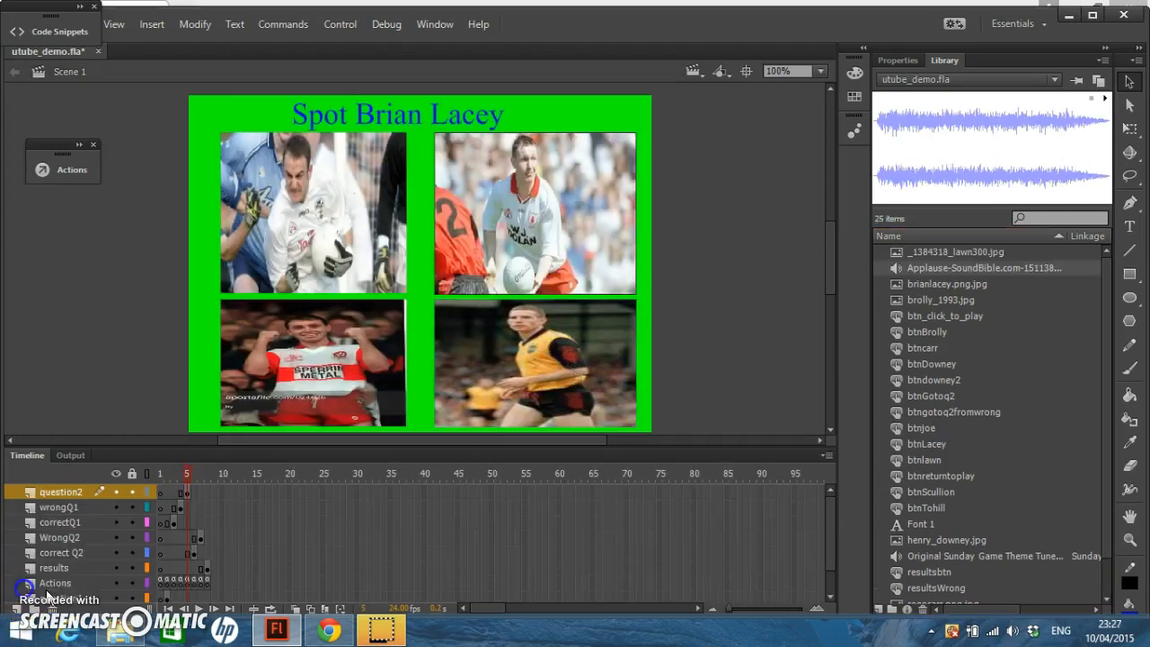
click(581, 356)
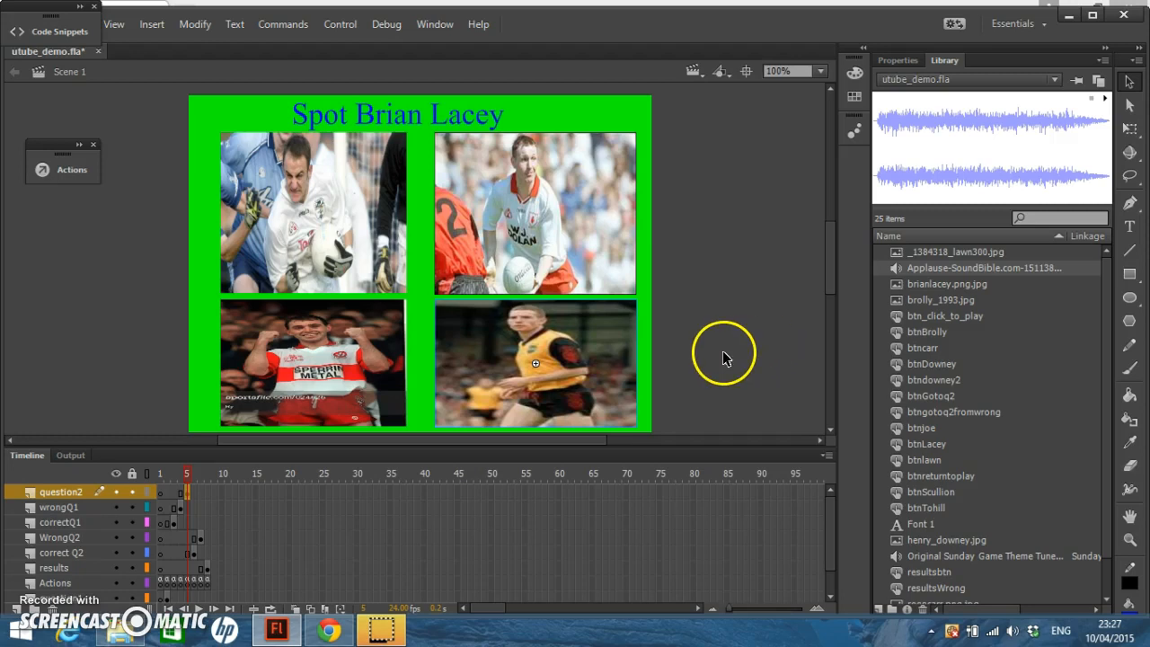
Step: Check the Down keyframe of the btncarr photo button, close the floating Code Snippets and Actions panels, and return to Scene 1
double_click(558, 363)
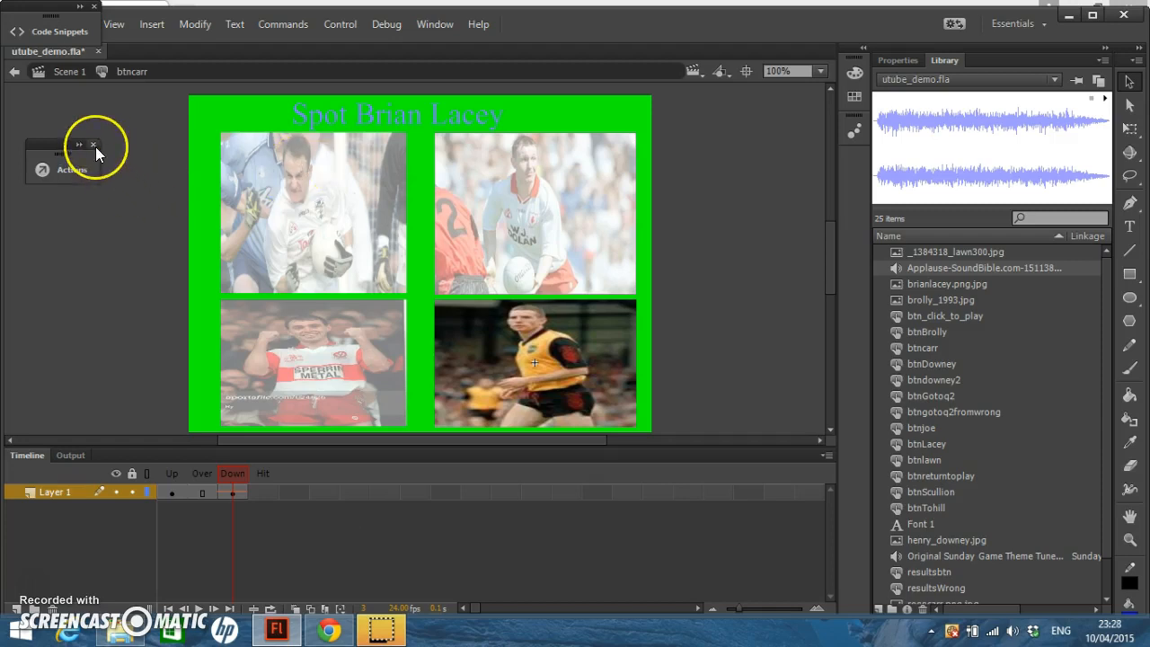
click(93, 6)
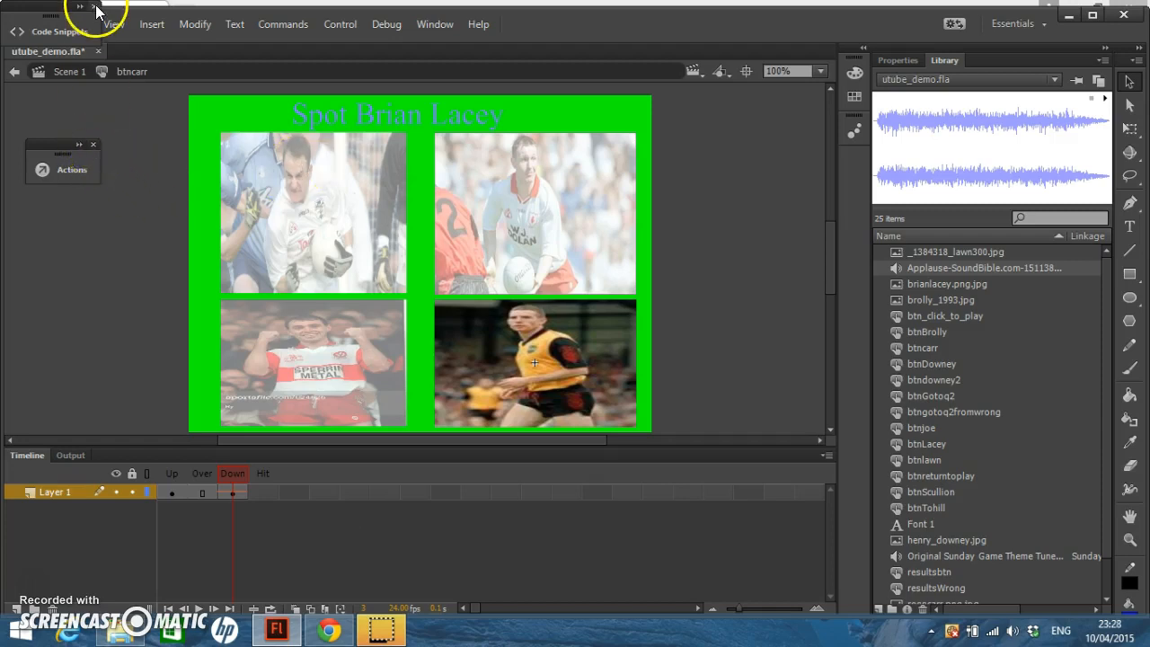
click(94, 143)
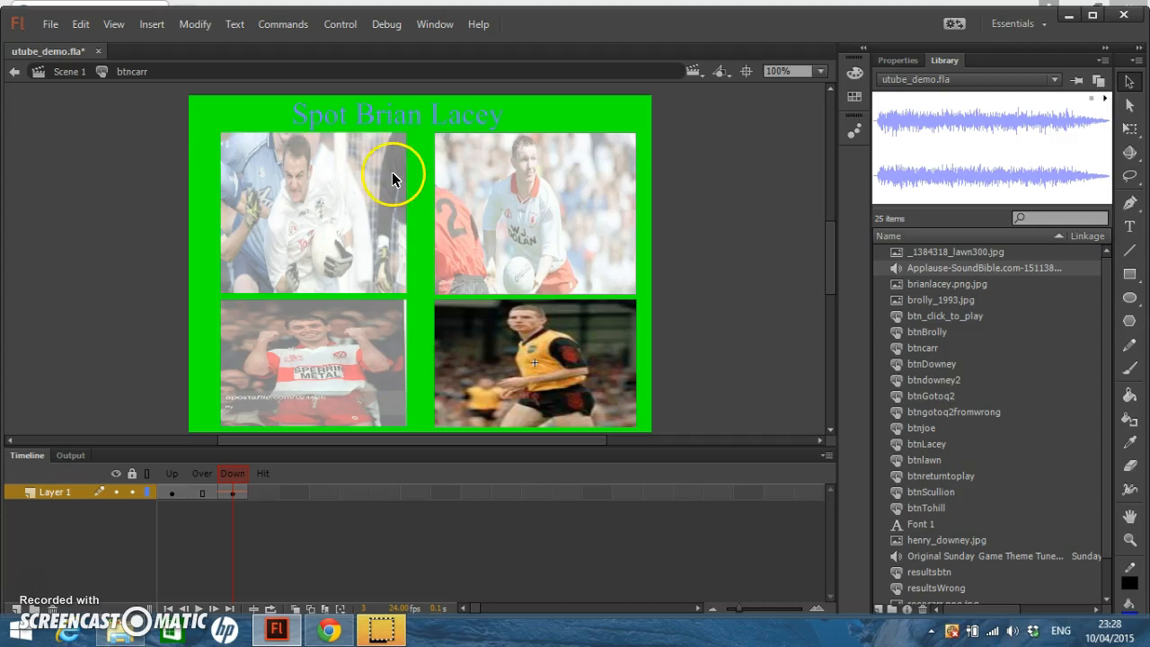
double_click(702, 298)
Step: Start a test of the scene and raise the system volume so the quiz sounds can be heard
click(341, 25)
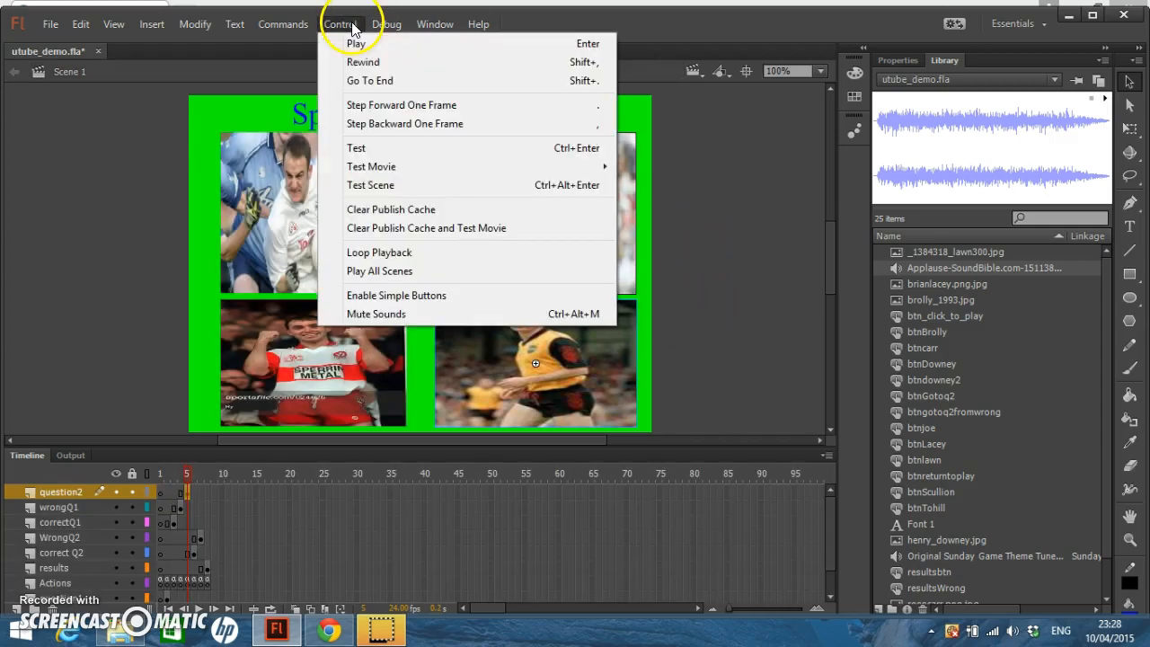
click(428, 185)
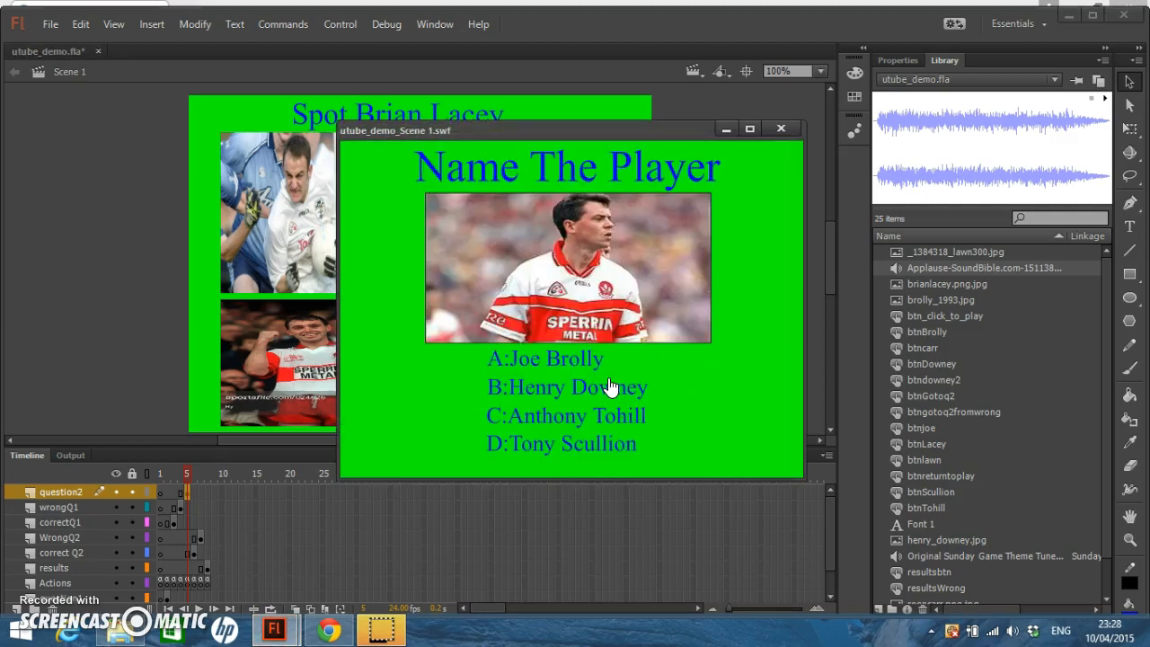
click(1013, 630)
drag(1004, 517, 1009, 493)
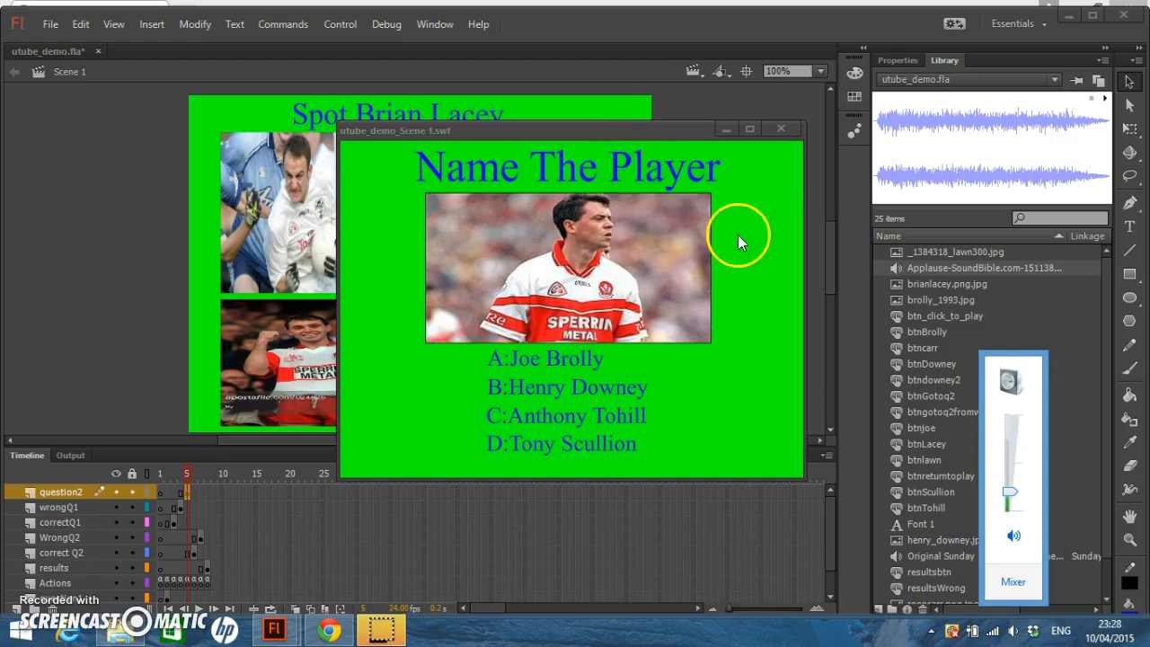
Step: Play the test quiz with Joe Brolly for question 1 and a wrong photo for question 2, view the results, and return to the start
click(586, 368)
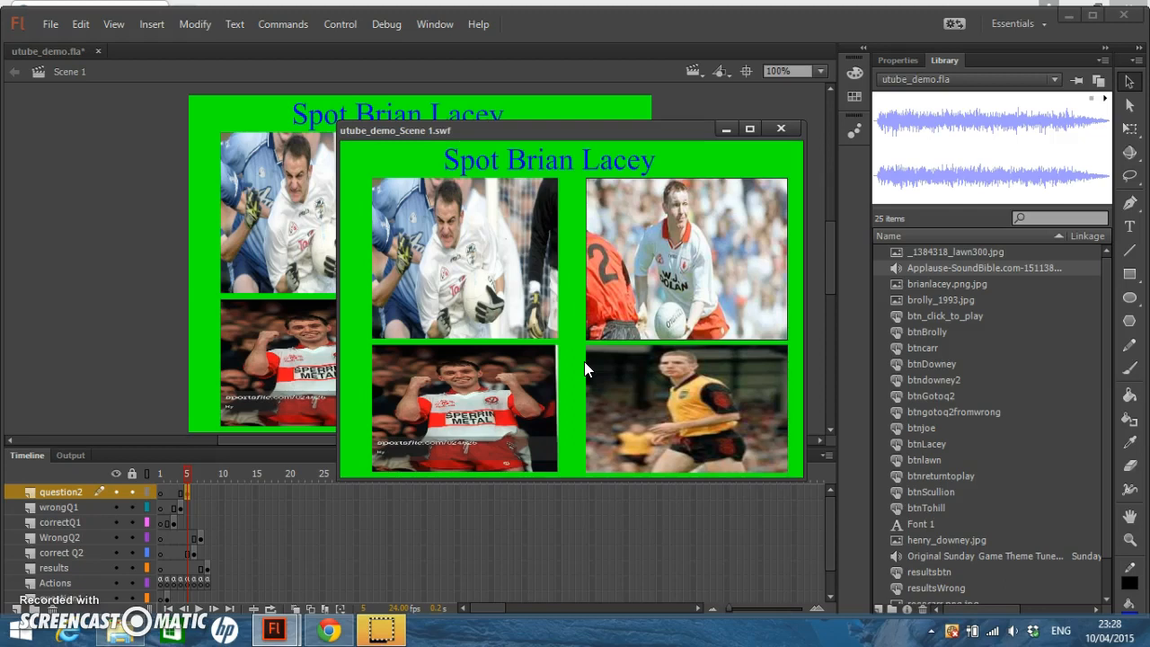
click(466, 278)
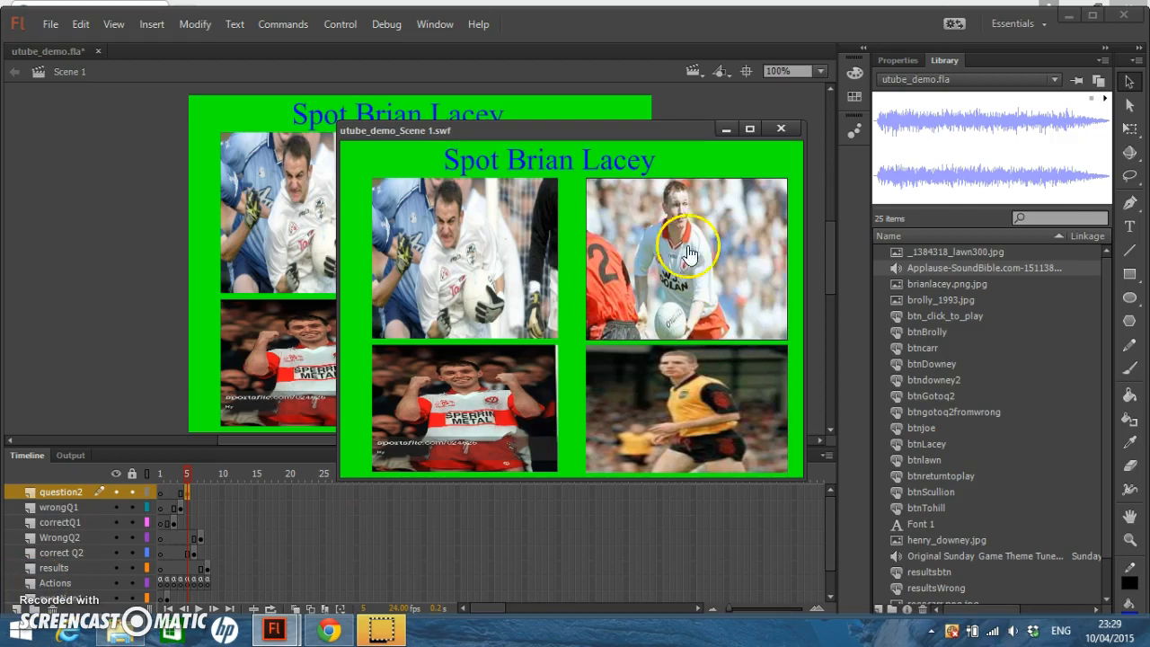
click(493, 403)
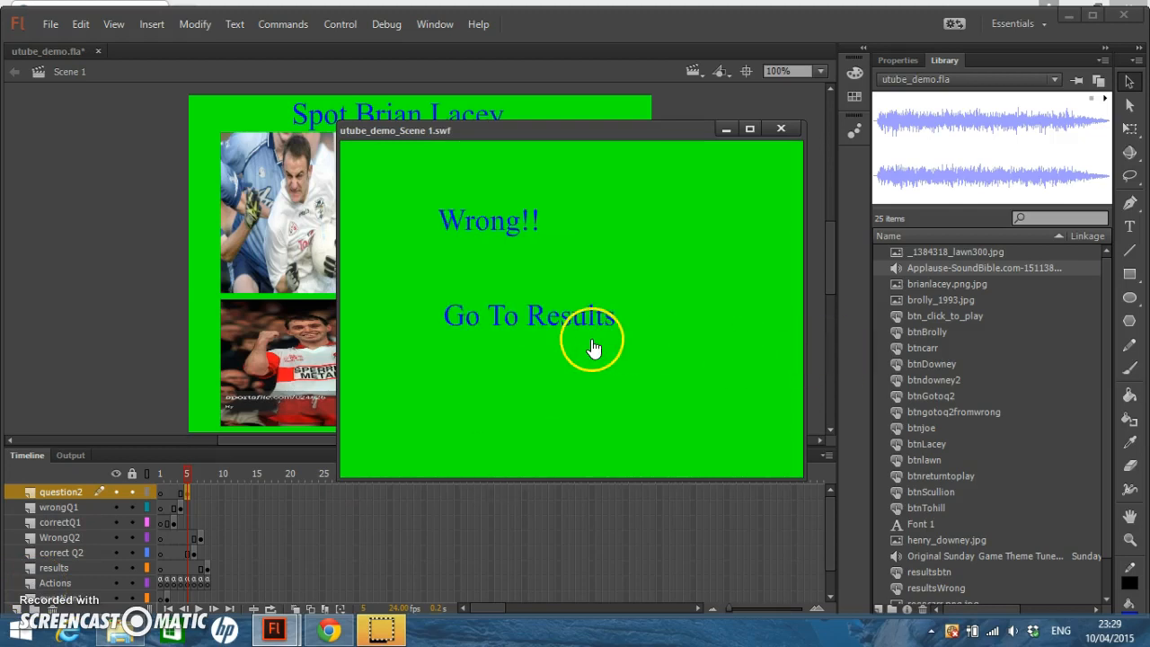
click(530, 328)
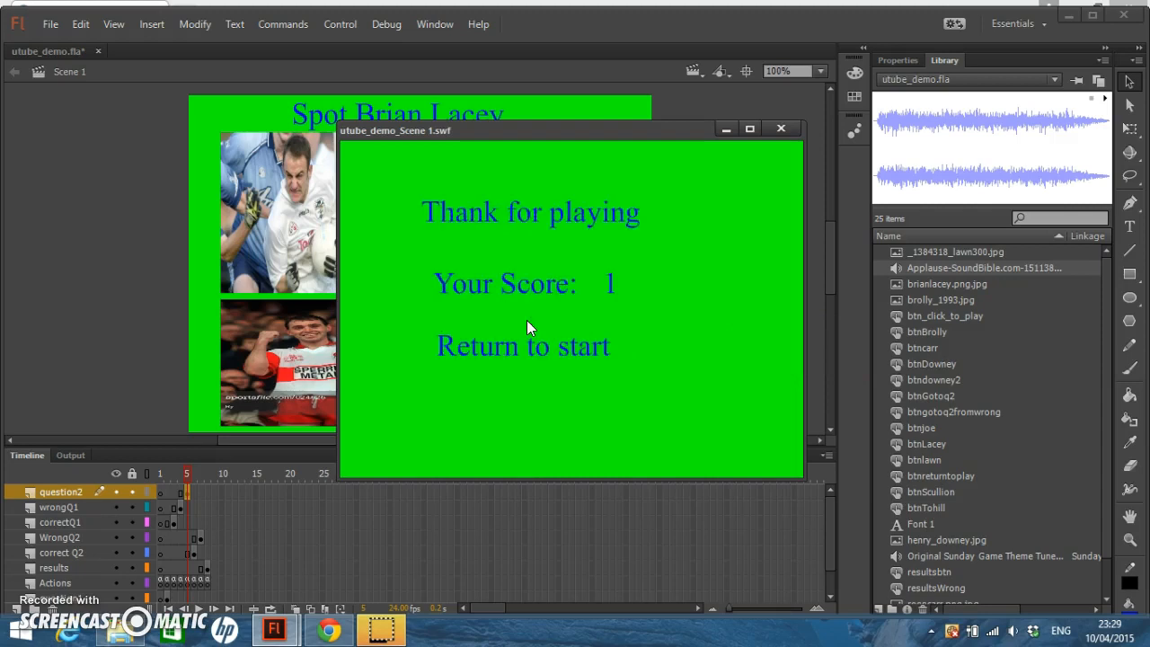
click(569, 356)
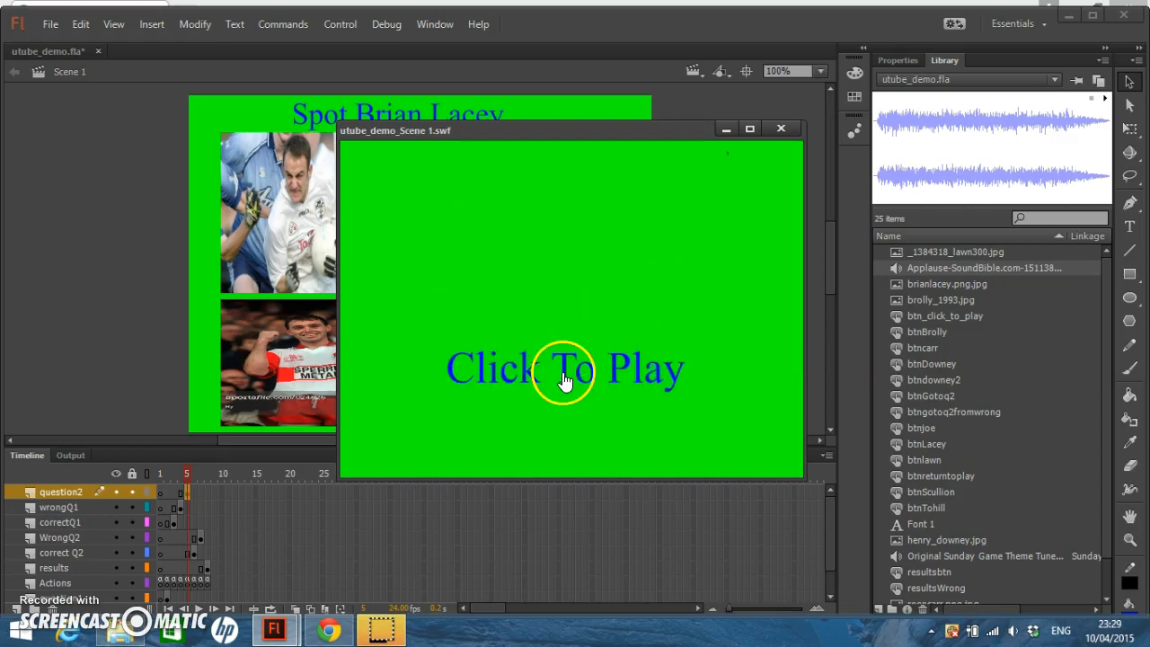
Step: Replay the quiz with the correct answer to both questions, view the score, and return to the start
click(565, 381)
click(565, 364)
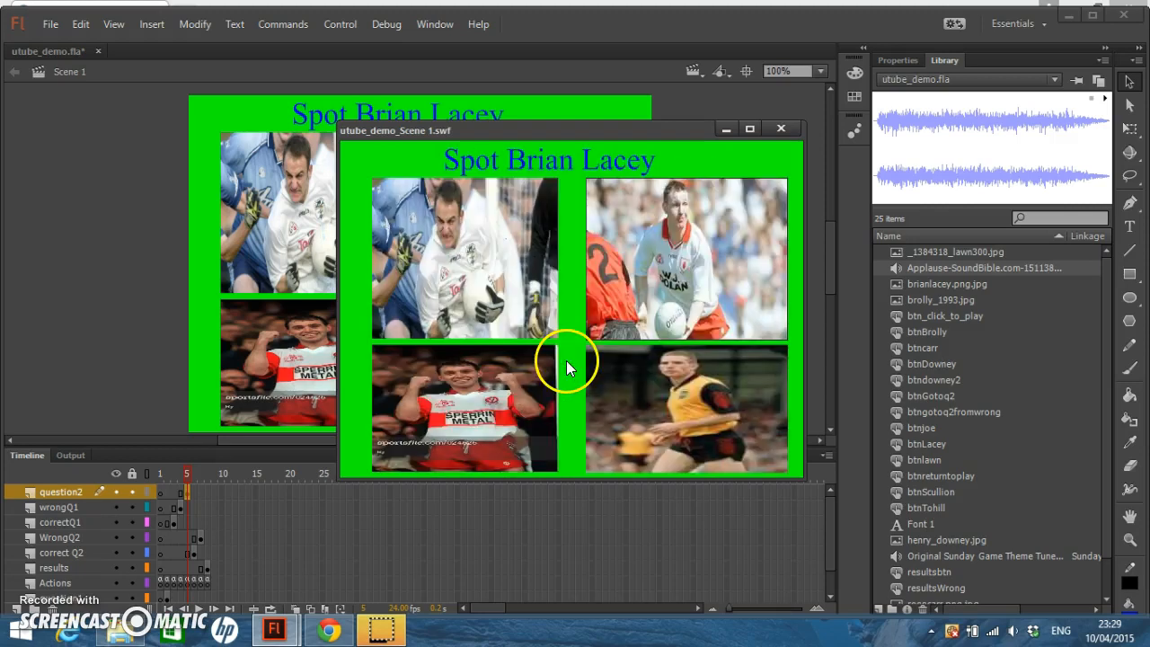
click(496, 297)
click(534, 316)
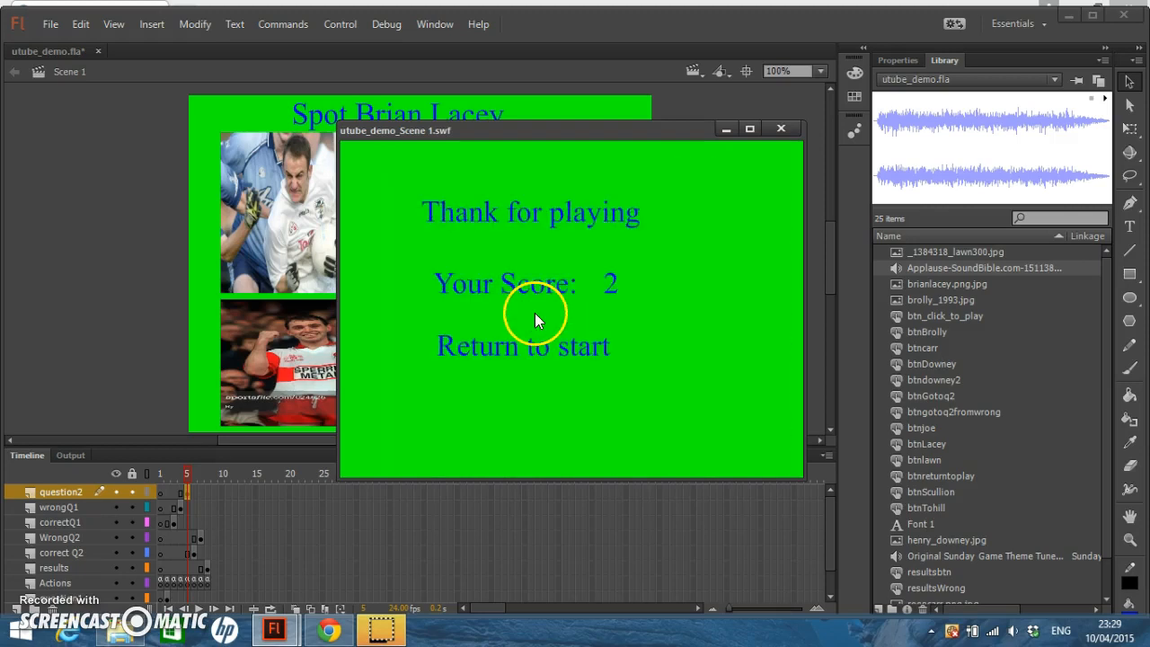
click(575, 358)
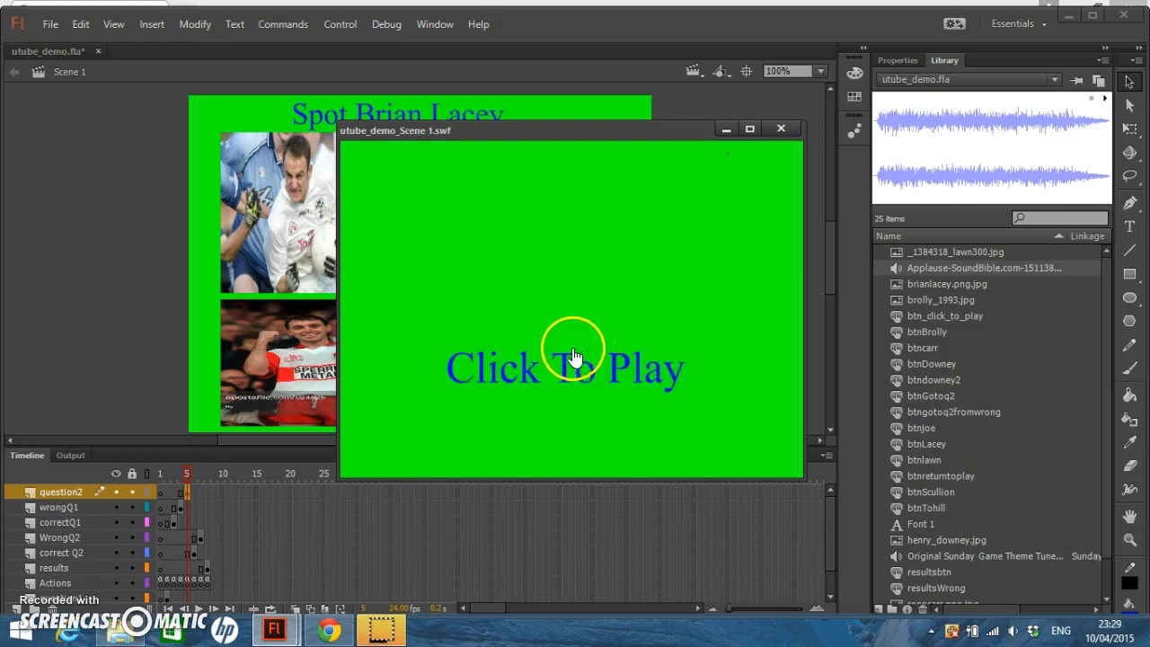
click(575, 358)
click(550, 388)
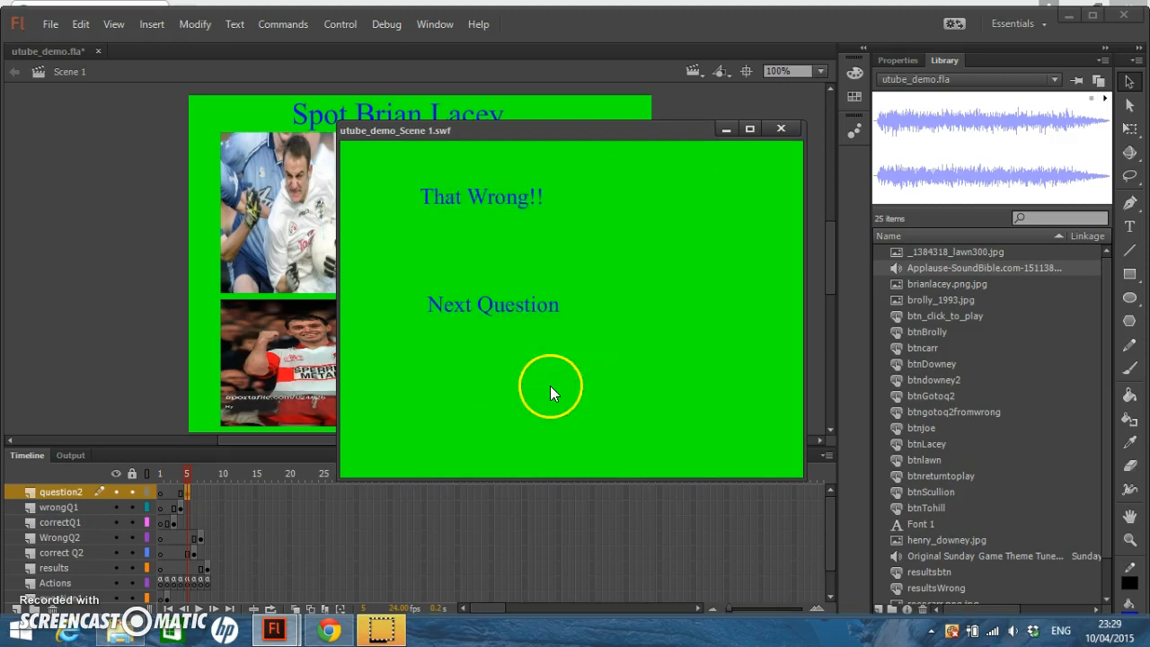
click(512, 310)
click(511, 301)
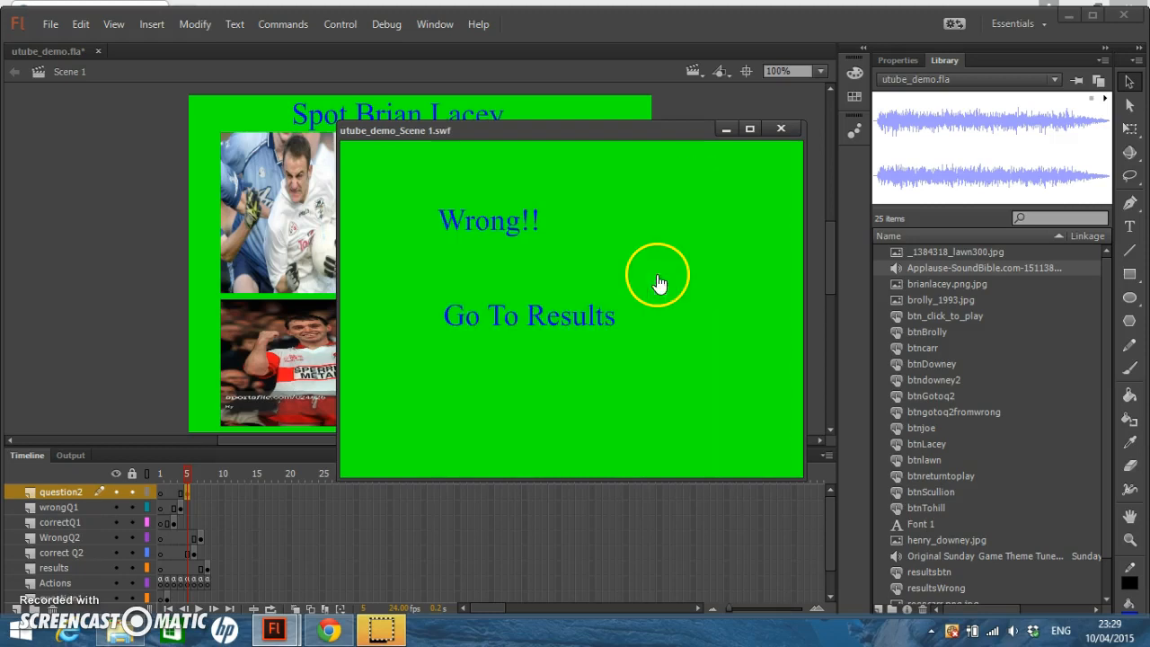
click(584, 325)
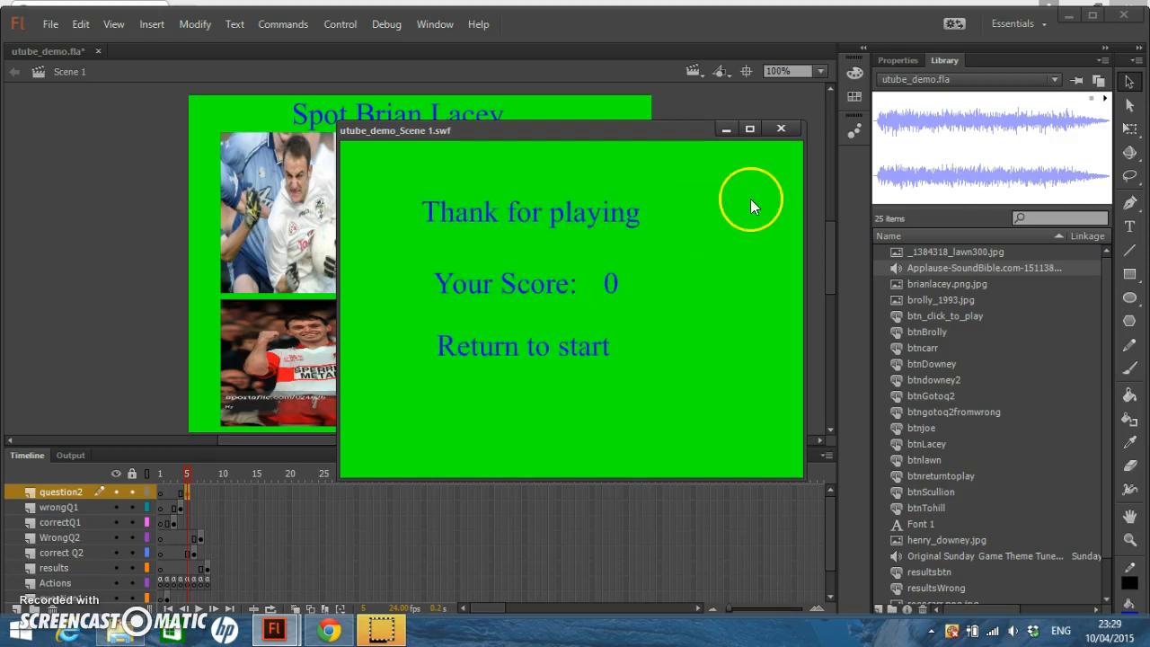
click(33, 586)
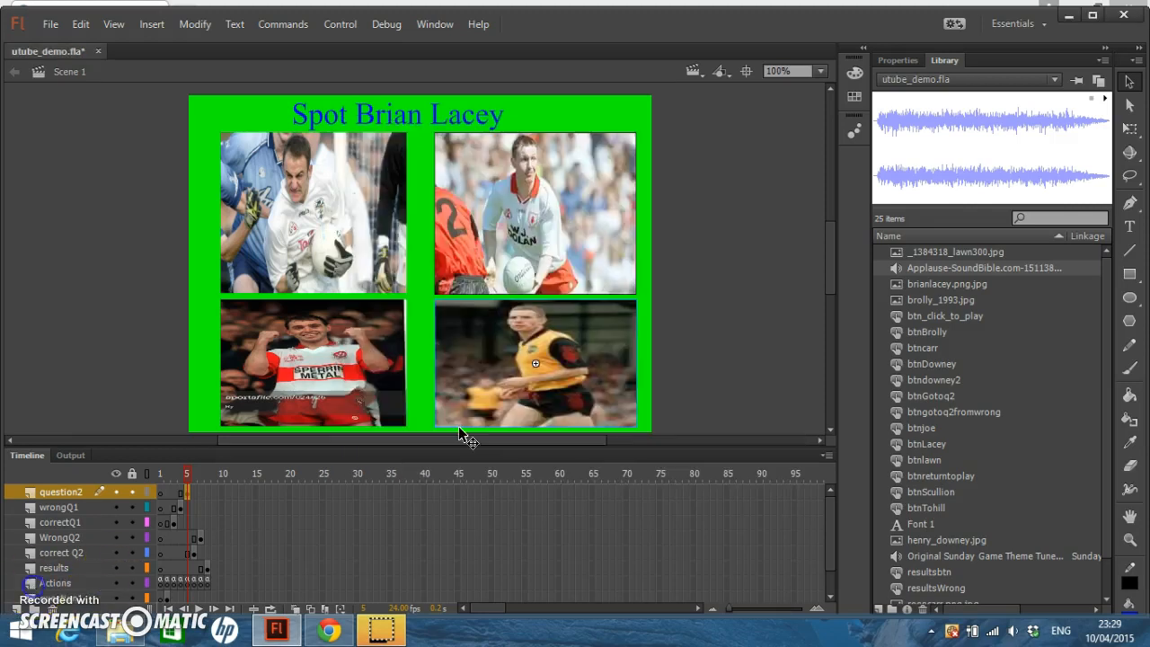
Step: In the Actions frame 2 script, edit the gotoAndStop frame number in the btnjoe click handler to lead to the question 1 correct-answer screen
click(165, 492)
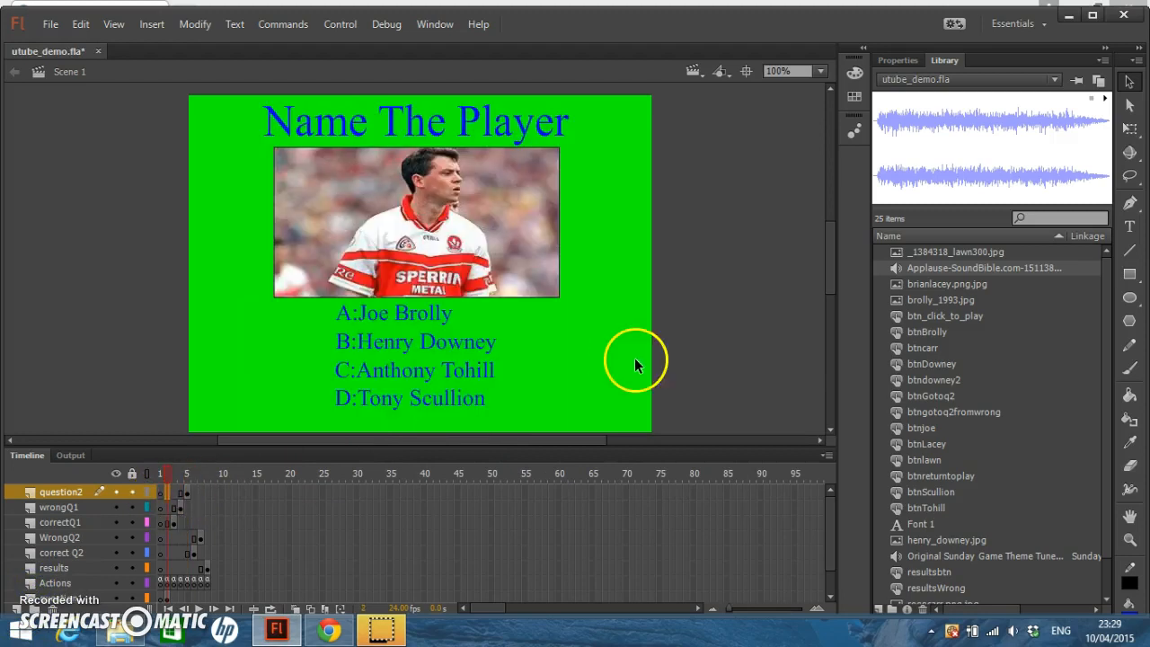
click(405, 315)
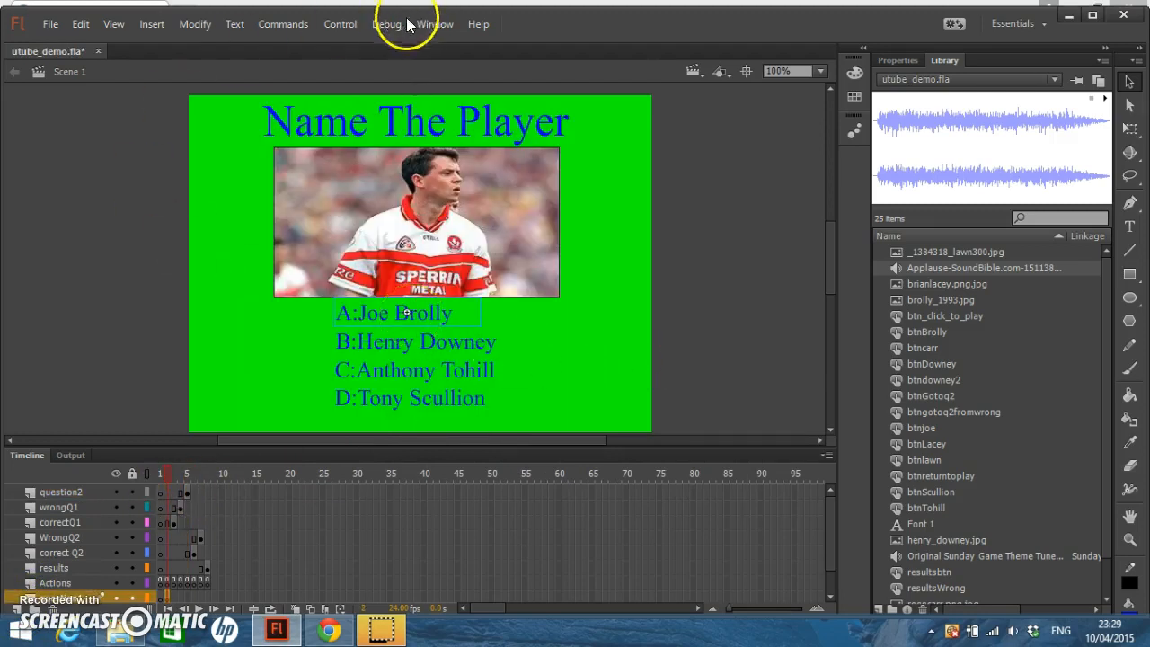
click(435, 24)
click(476, 185)
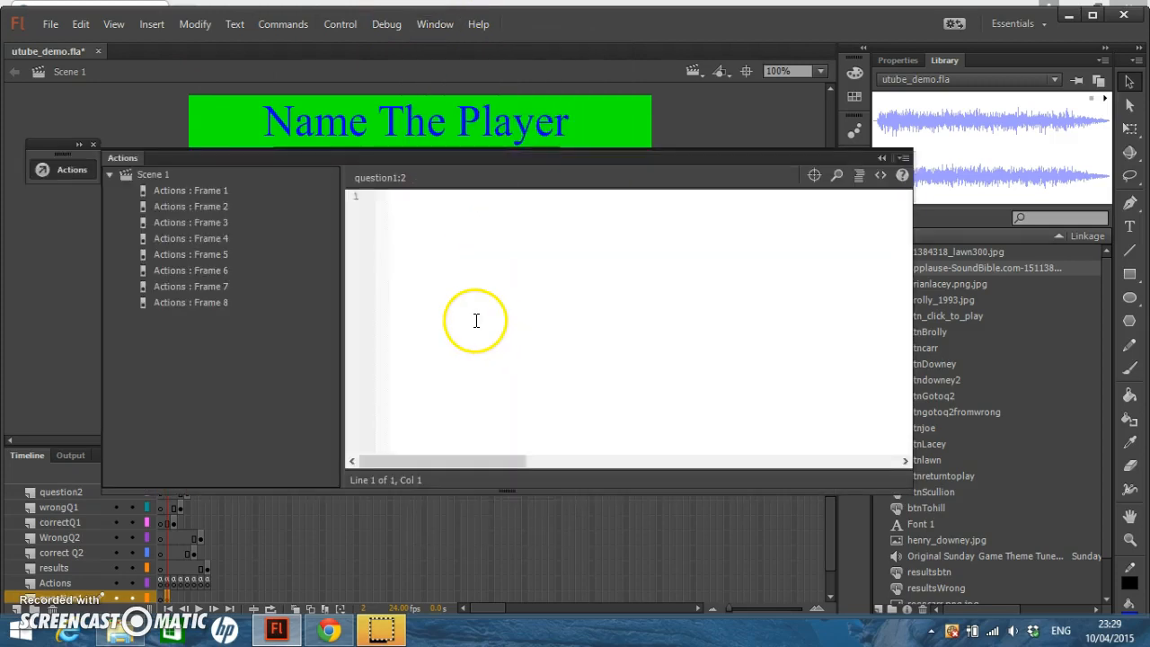
click(215, 188)
click(224, 204)
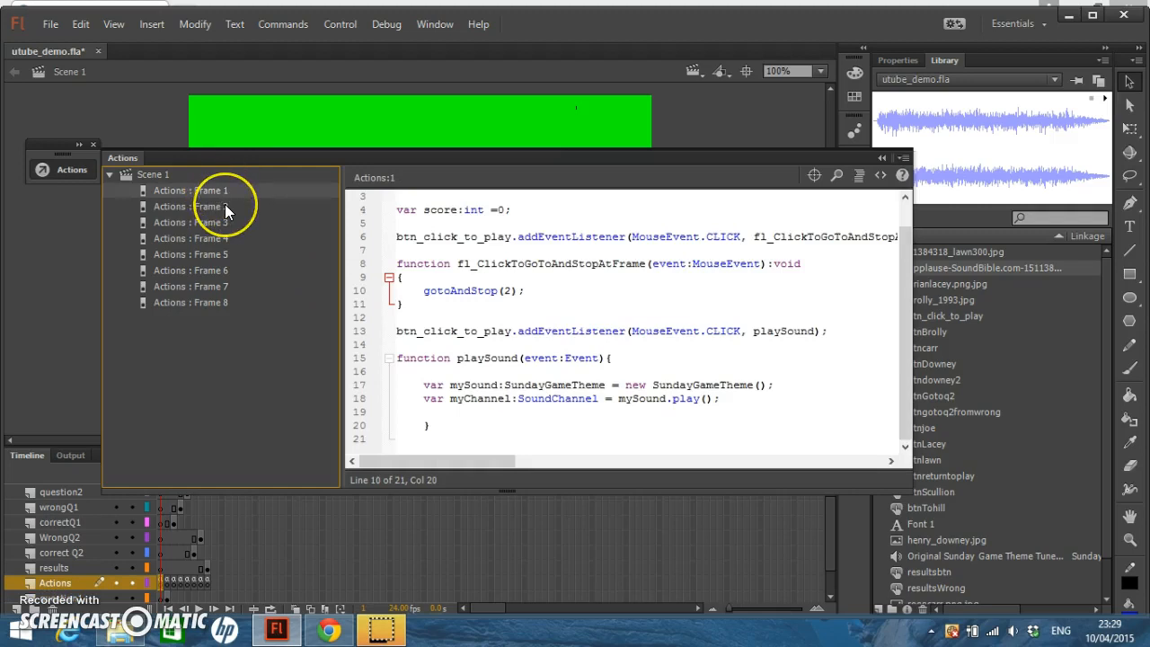
click(640, 334)
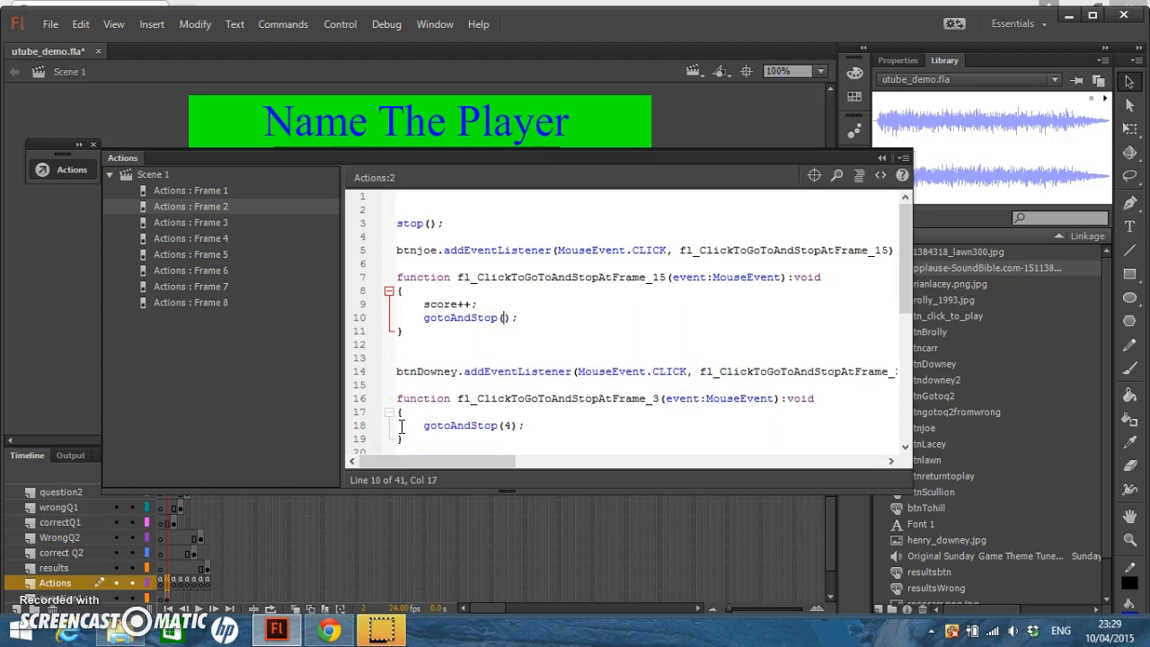
click(486, 108)
Step: Start another test of the scene and turn the system volume down to its minimum
click(360, 24)
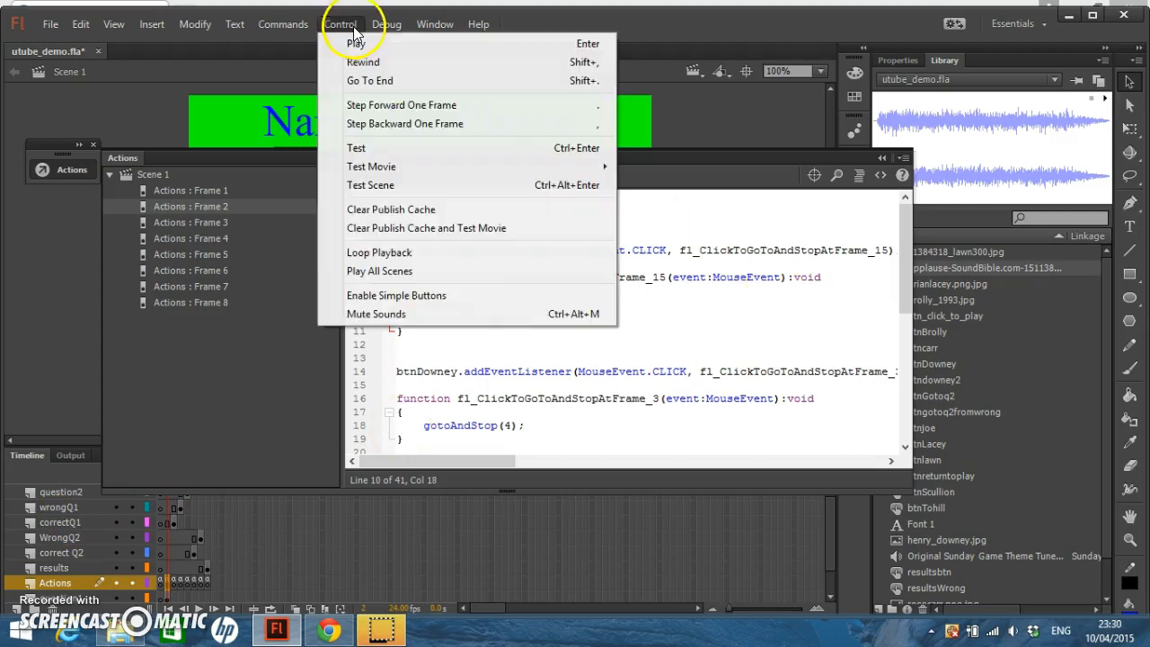
click(405, 180)
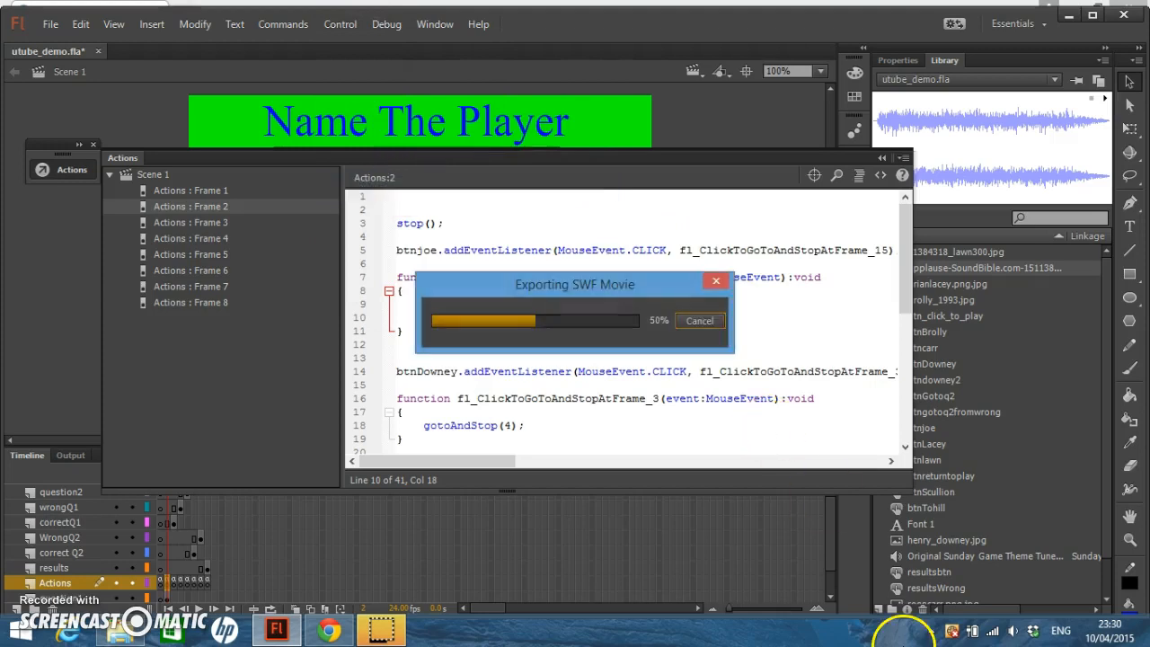
click(1013, 631)
drag(1008, 463, 1013, 510)
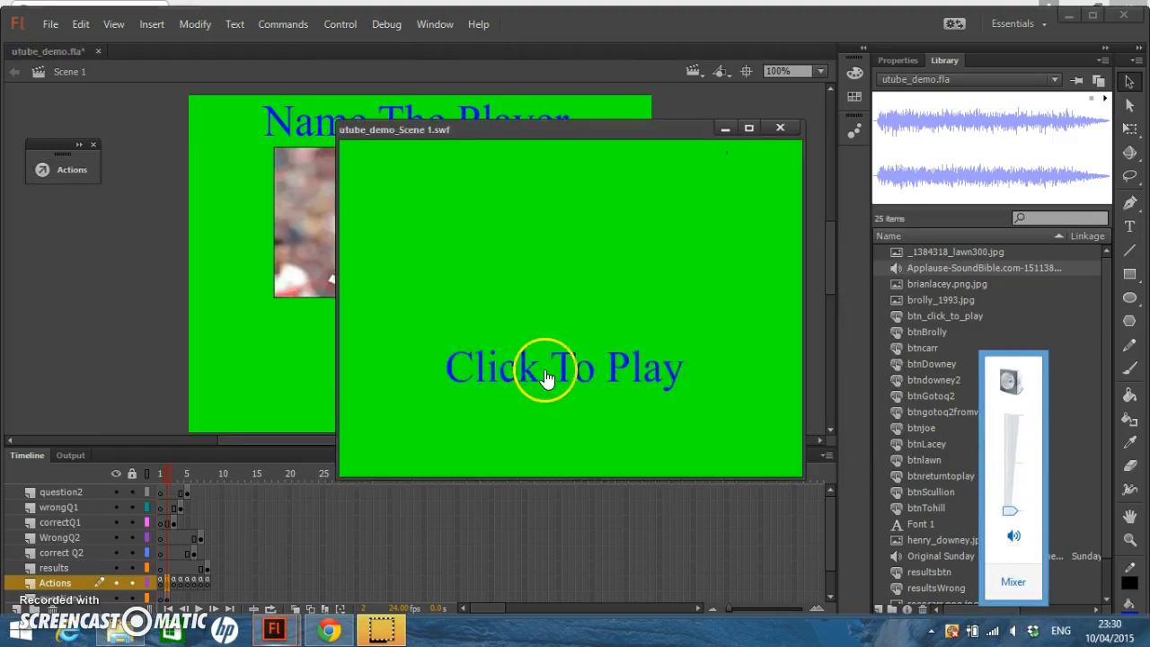
Step: Play the quiz with Joe Brolly and the correct Brian Lacey photo, return to the start from the results, and close the test movie
click(538, 367)
click(534, 364)
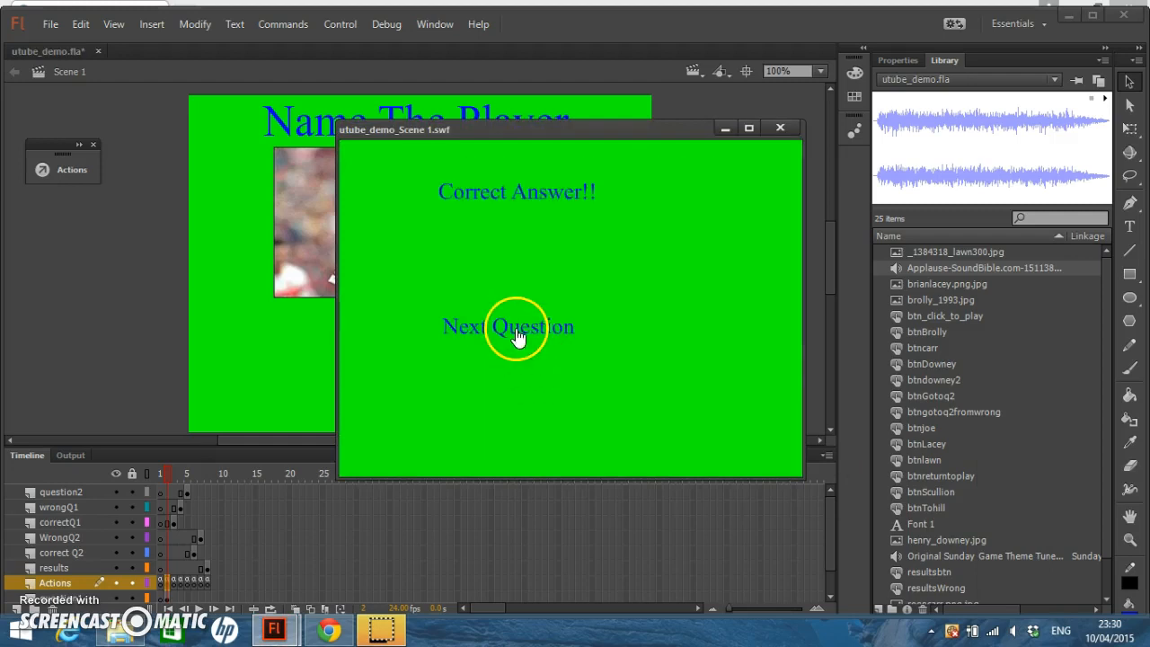
click(513, 331)
click(494, 308)
click(521, 313)
click(579, 362)
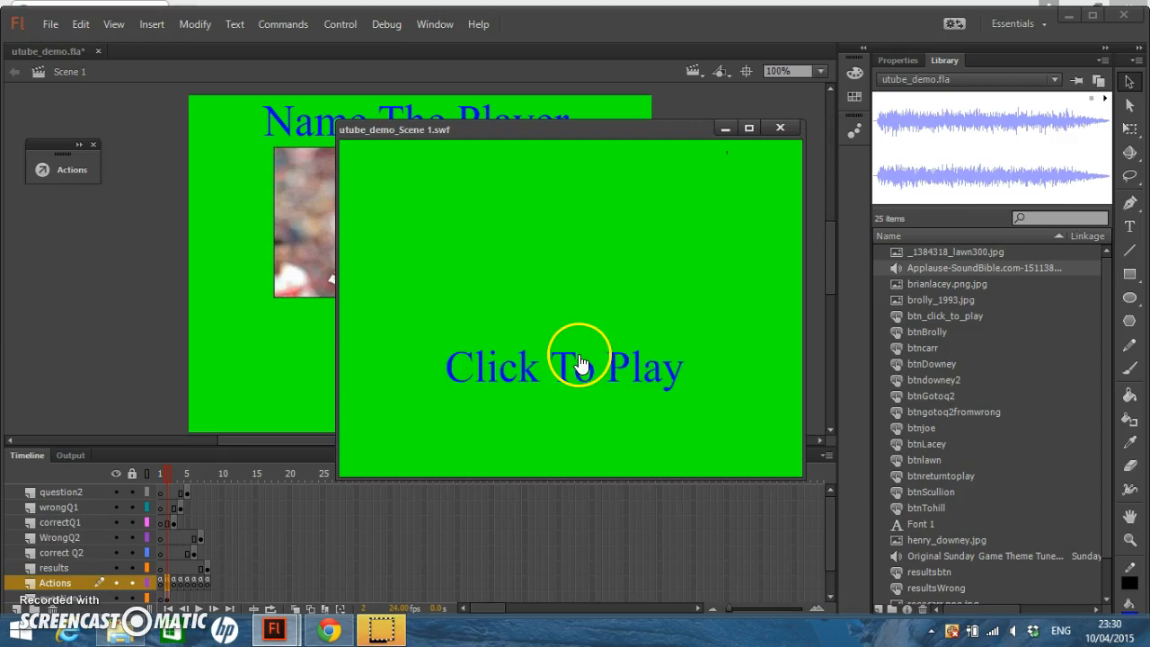
click(781, 128)
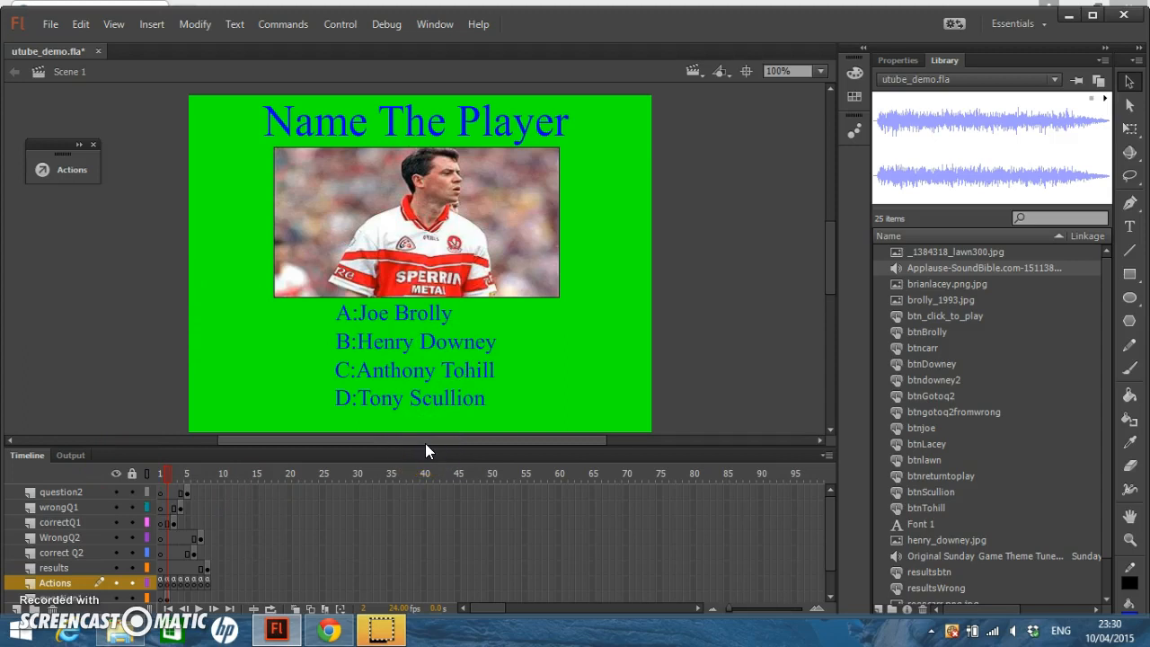
Step: Open gaa_quiz_nineties.fla, test its scene, and start the quiz to show the first question
click(630, 261)
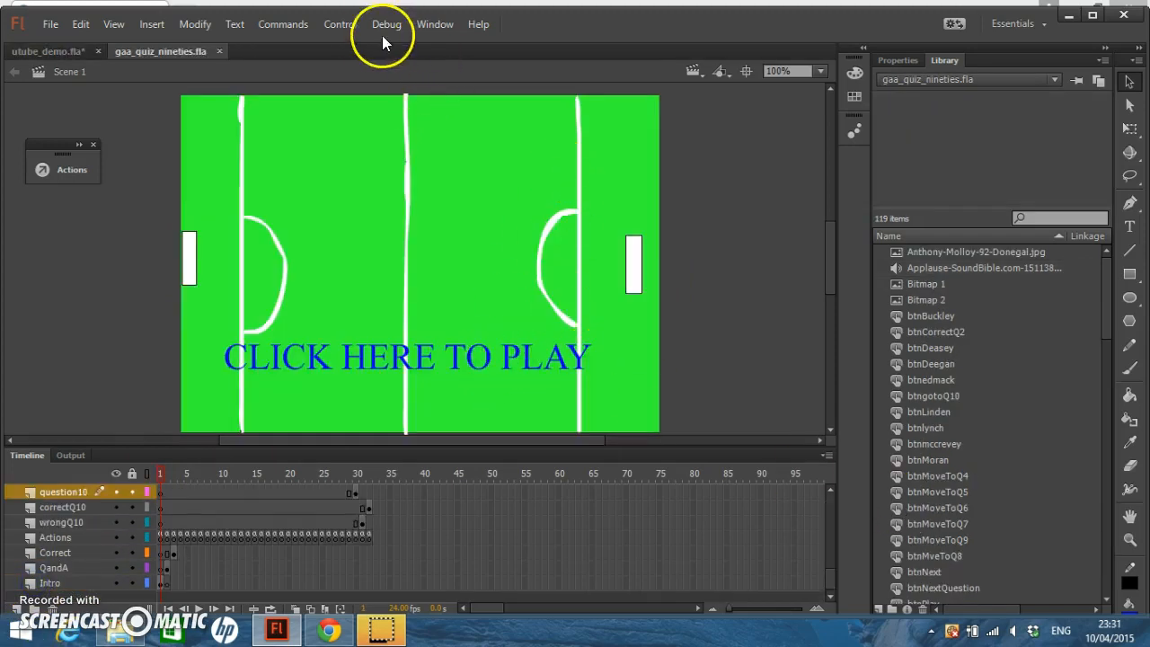
click(354, 27)
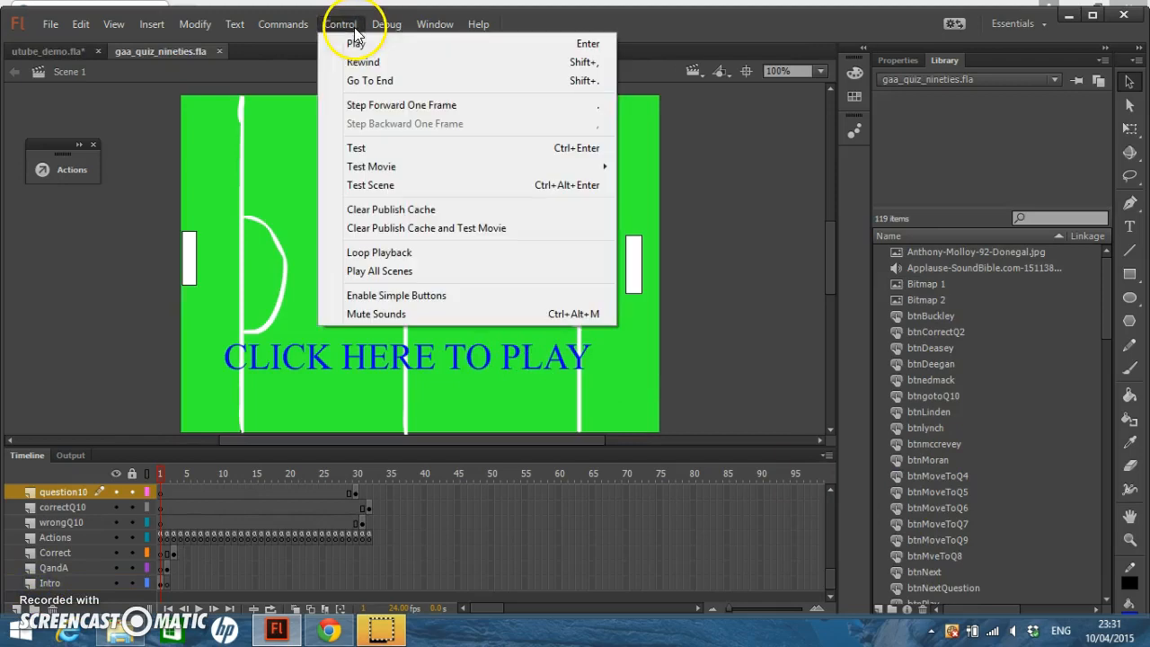
click(398, 186)
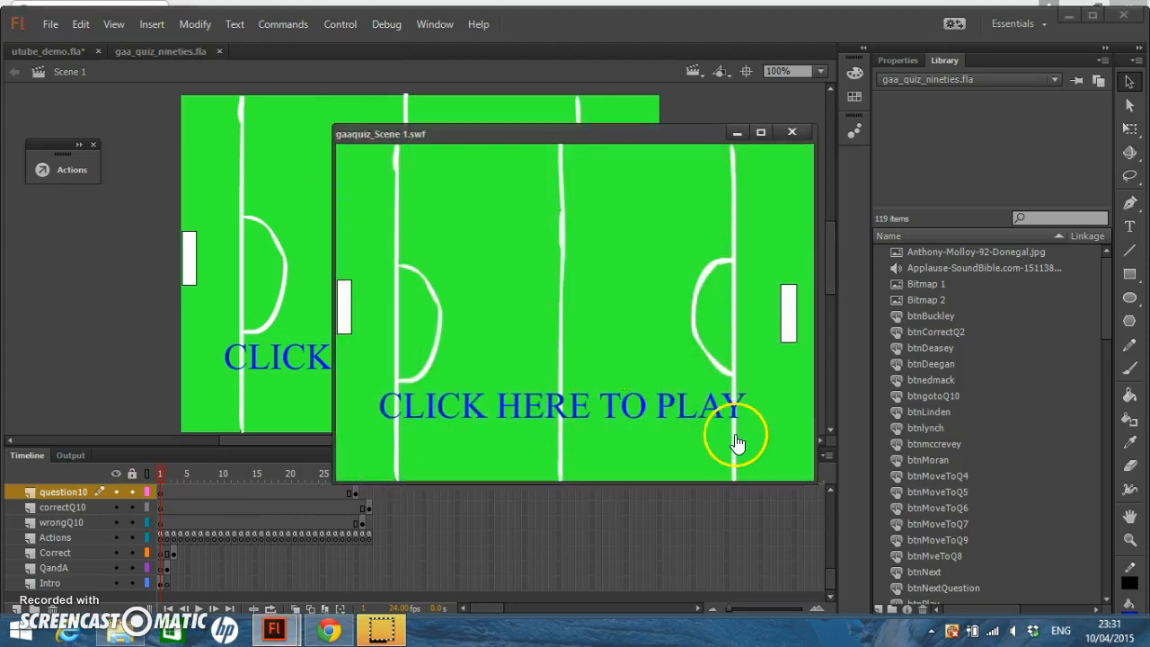
click(589, 419)
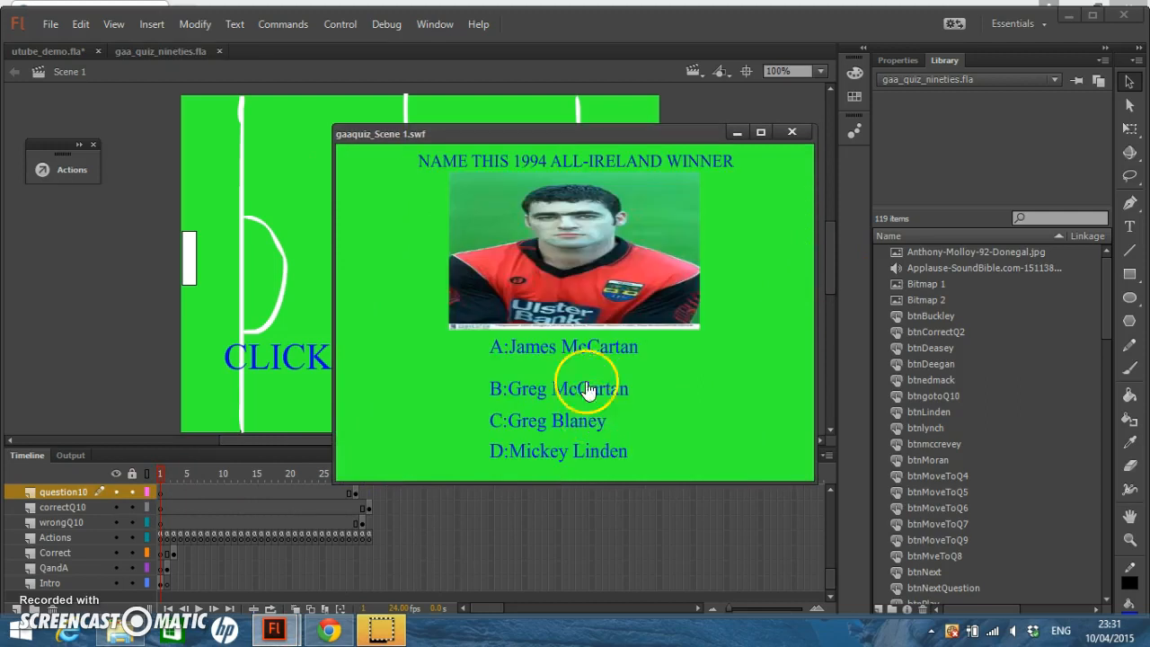